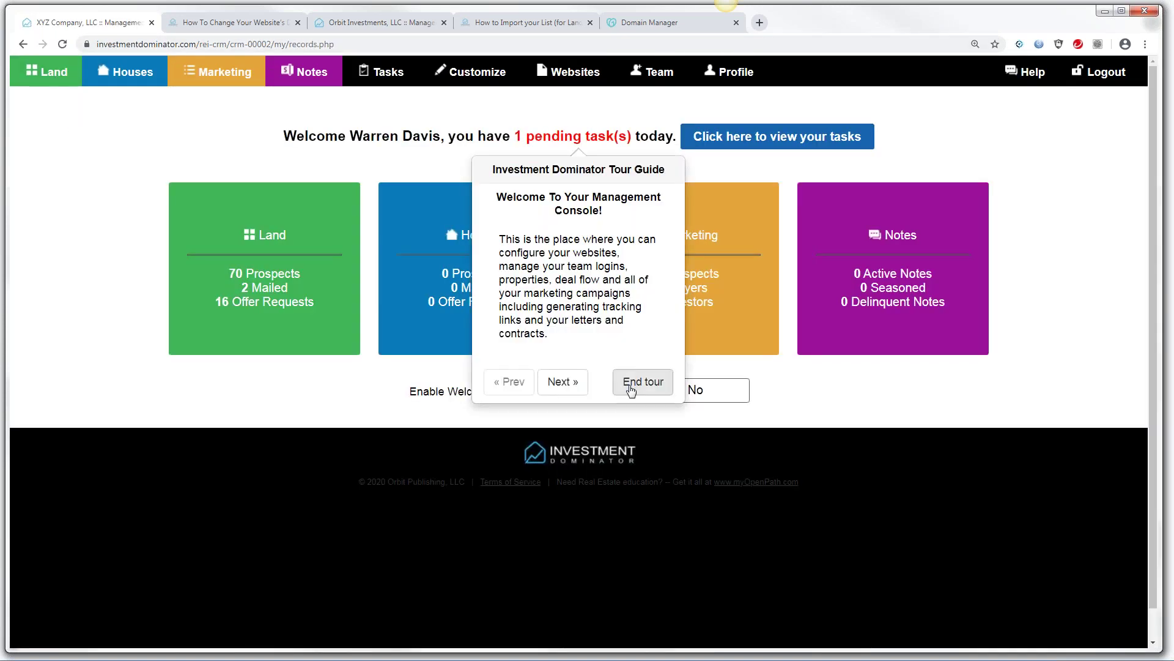
- End the welcome tour and open the land deals list
{"action": "left_click", "coordinate": [631, 384]}
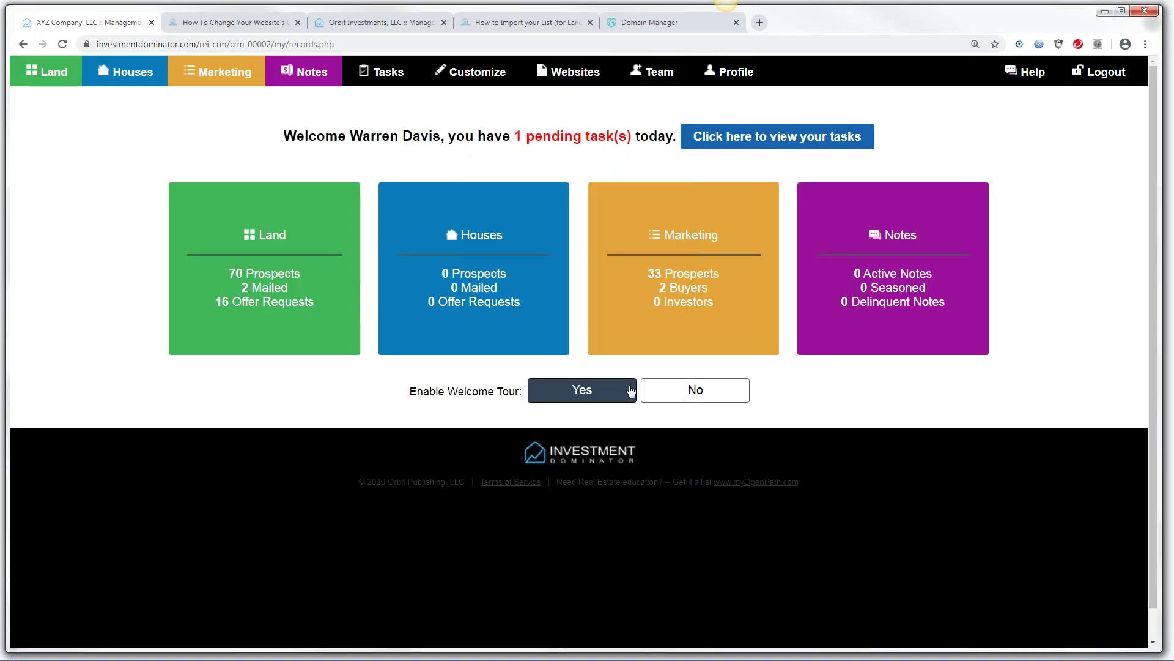
{"action": "left_click", "coordinate": [264, 269]}
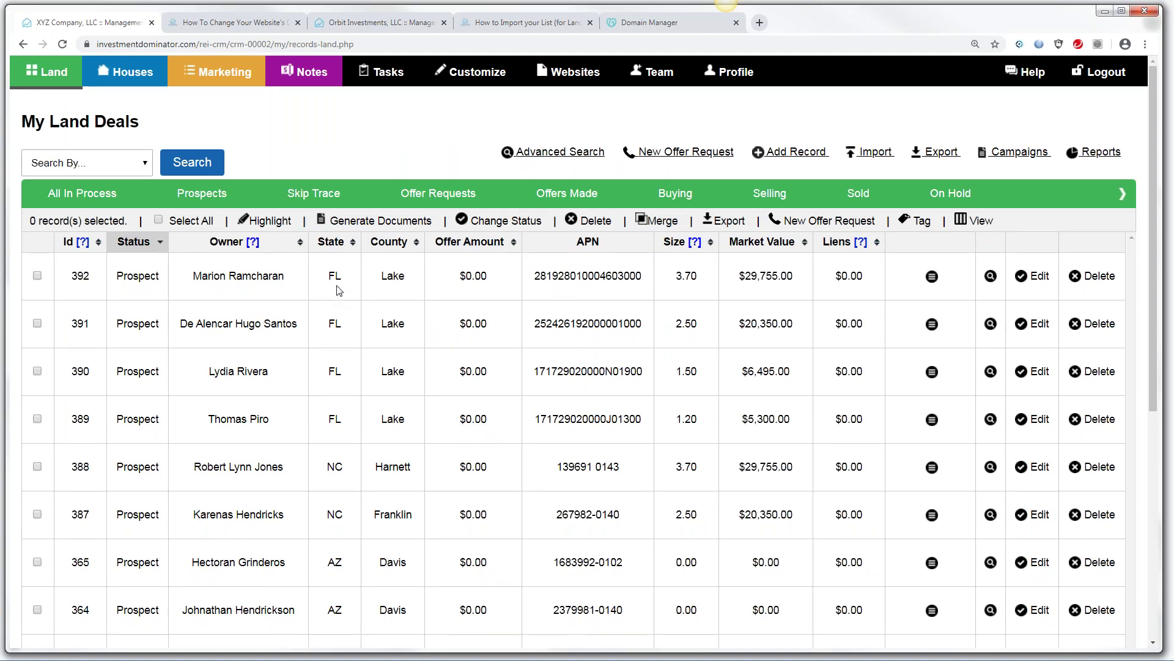
- Examine the status, owner and parcel number entries of the Florida land prospects in Lake County
{"action": "double_click", "coordinate": [114, 281]}
{"action": "left_click", "coordinate": [125, 327]}
{"action": "double_click", "coordinate": [125, 327]}
{"action": "left_click", "coordinate": [538, 326]}
{"action": "left_click_drag", "start_coordinate": [537, 326], "coordinate": [641, 339]}
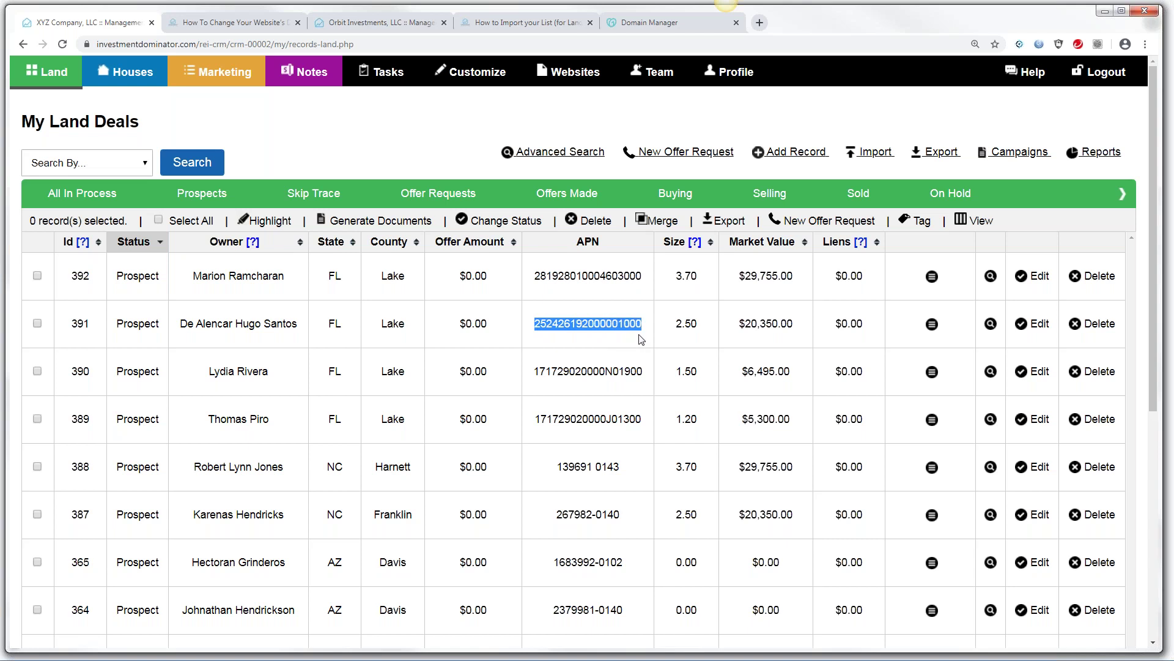
{"action": "left_click_drag", "start_coordinate": [535, 371], "coordinate": [644, 374]}
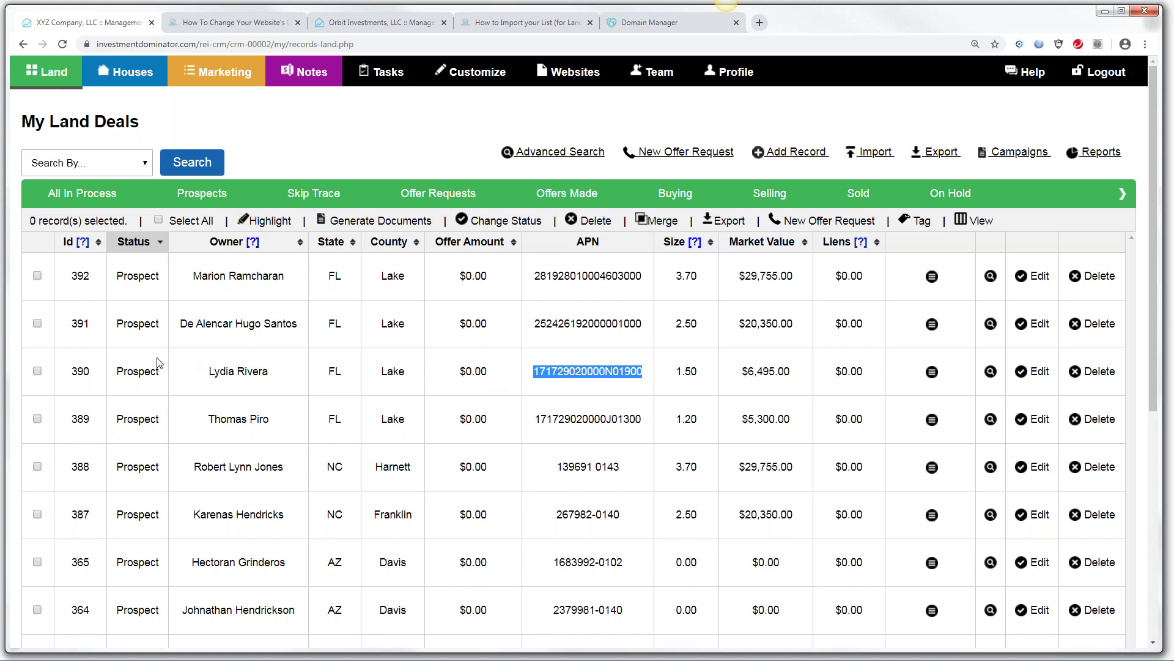
{"action": "left_click_drag", "start_coordinate": [115, 373], "coordinate": [160, 371]}
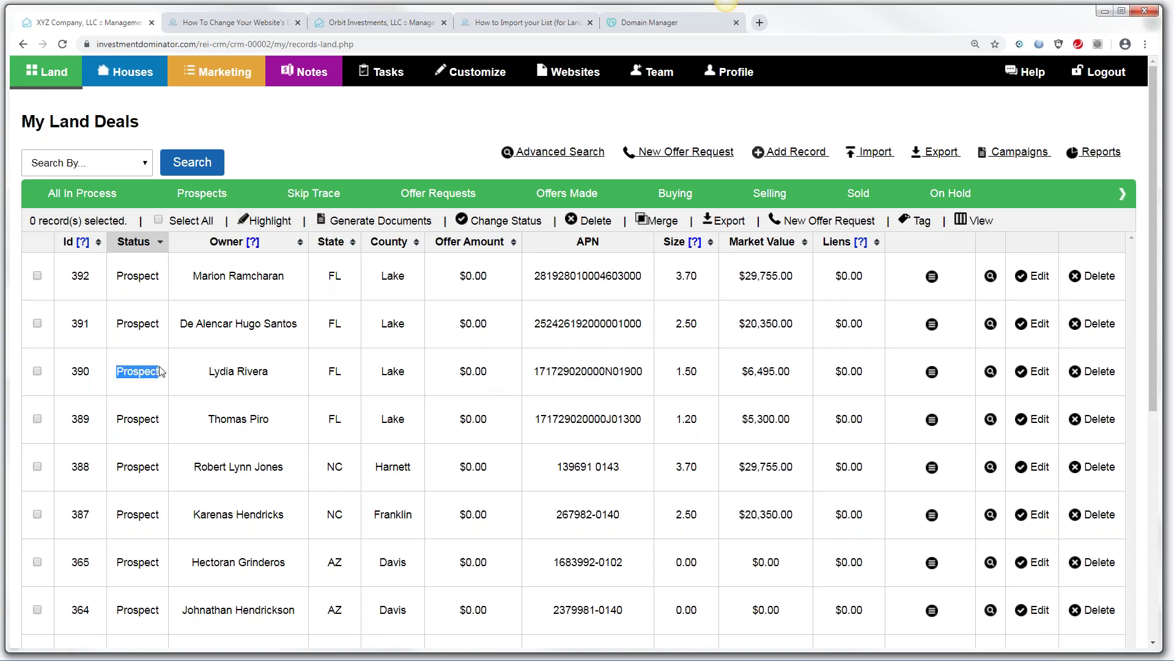
{"action": "left_click_drag", "start_coordinate": [117, 419], "coordinate": [178, 421]}
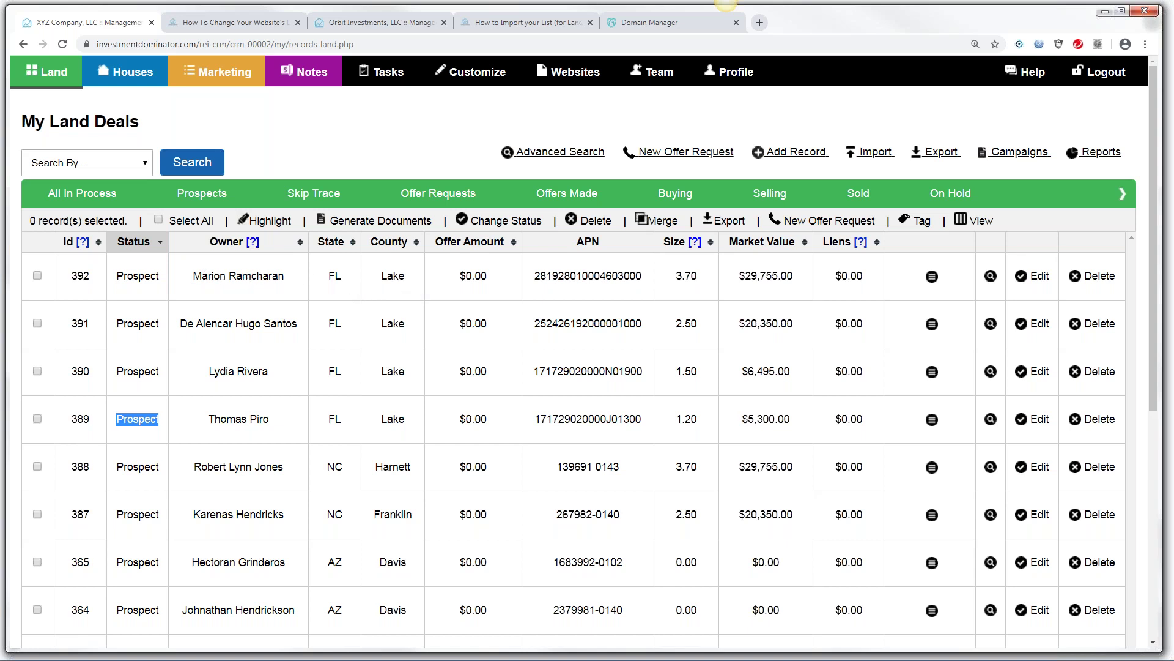
{"action": "left_click_drag", "start_coordinate": [197, 275], "coordinate": [286, 285]}
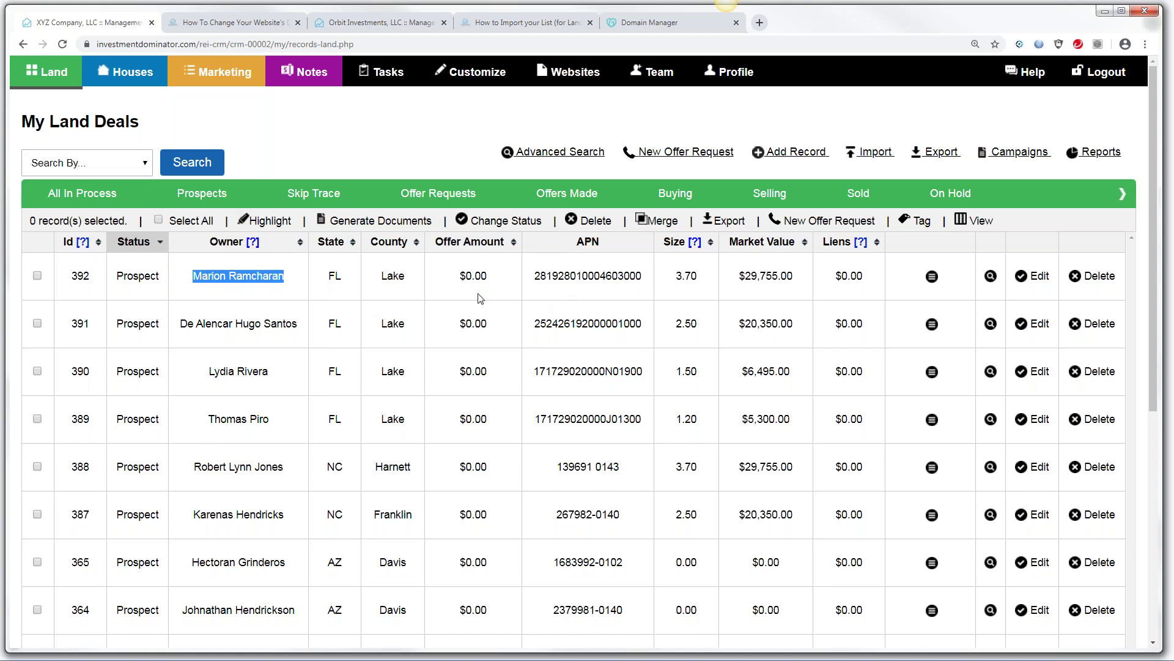
{"action": "left_click_drag", "start_coordinate": [532, 279], "coordinate": [643, 288]}
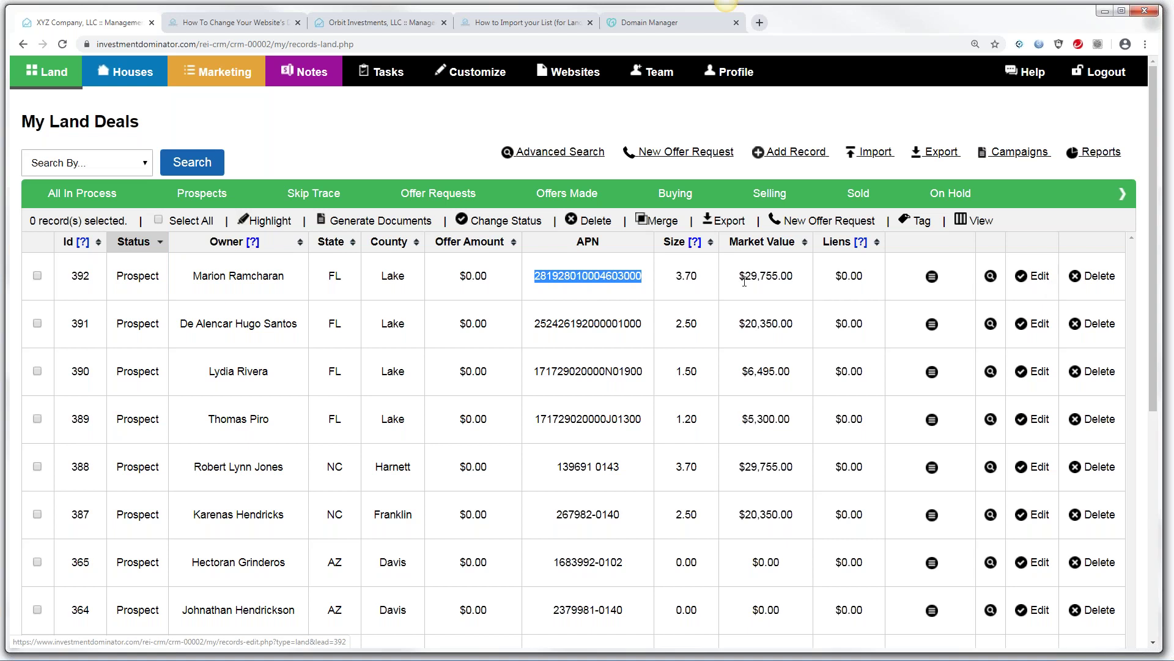
{"action": "left_click", "coordinate": [652, 282]}
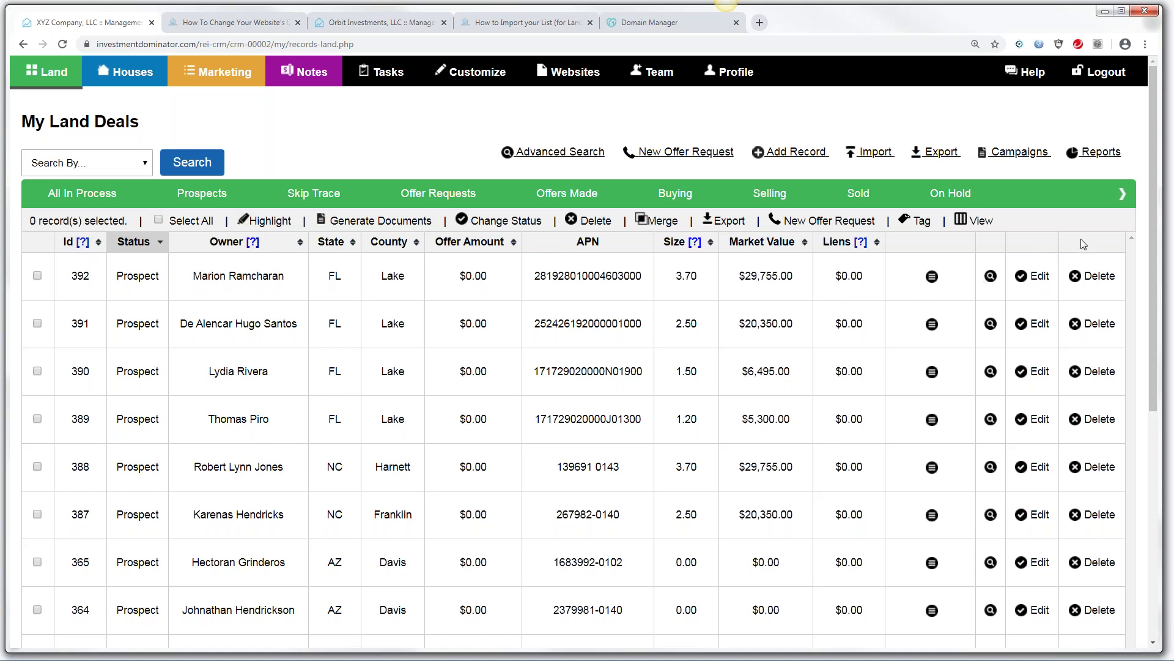
- Open the land campaign documents and download the Offer documents in DOC format
{"action": "left_click_drag", "start_coordinate": [1155, 234], "coordinate": [1156, 244]}
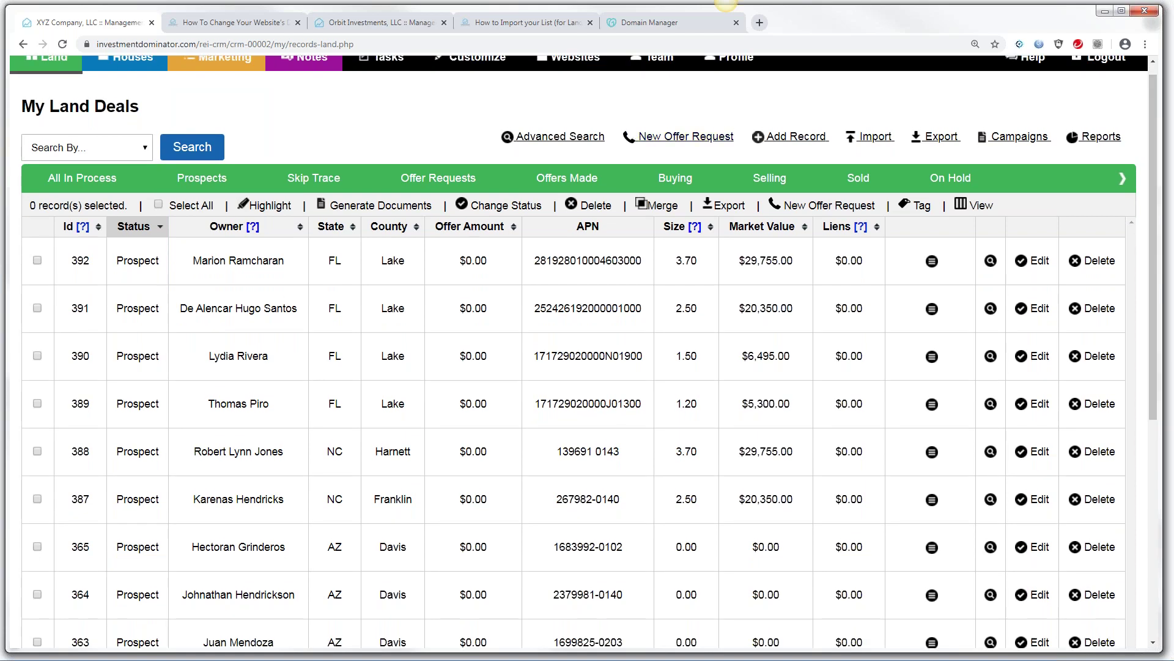
{"action": "left_click", "coordinate": [1008, 142]}
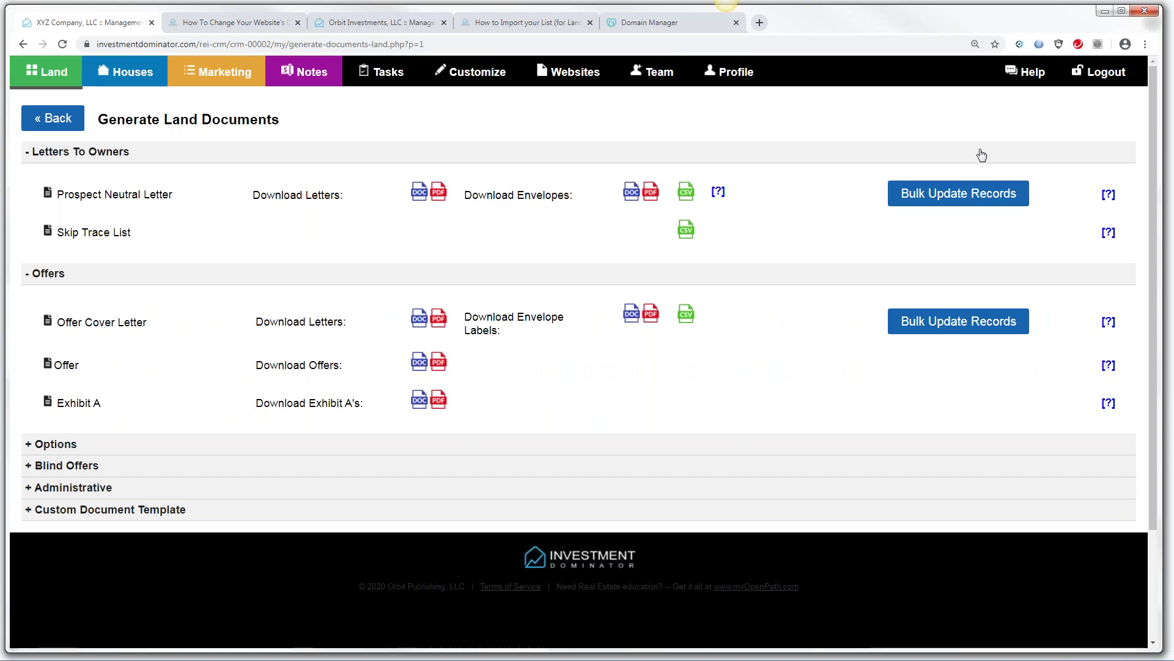
{"action": "left_click", "coordinate": [421, 367]}
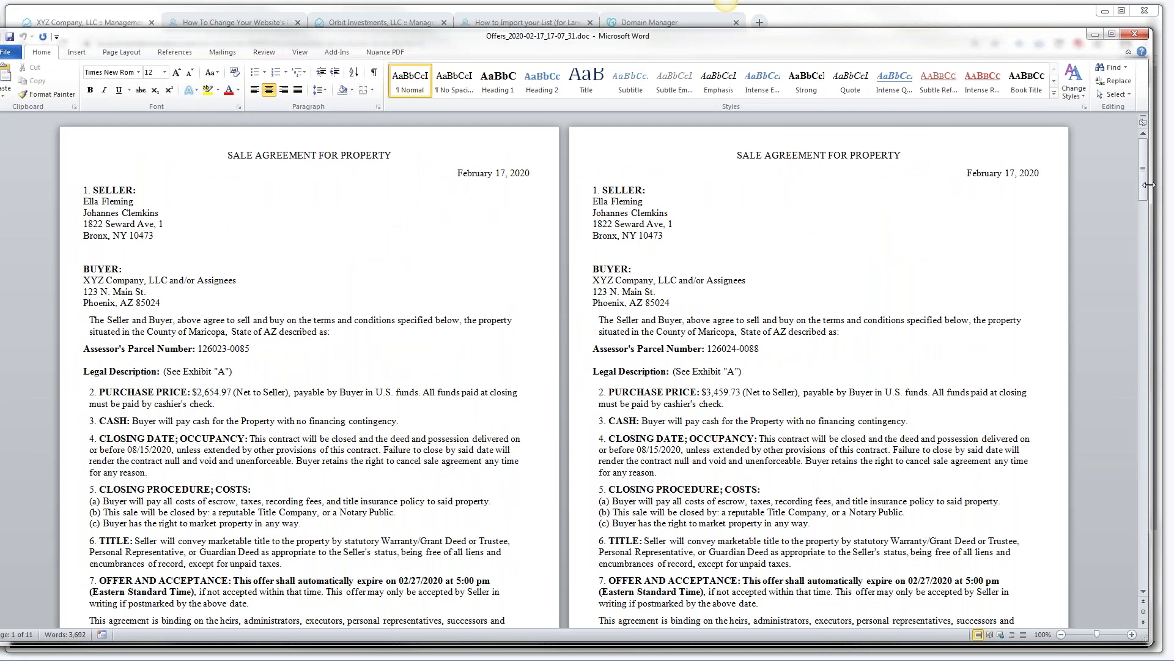
- Look through the generated sale agreements and offer cover letters in Word, then minimize both documents
{"action": "left_click_drag", "start_coordinate": [1150, 184], "coordinate": [1144, 263]}
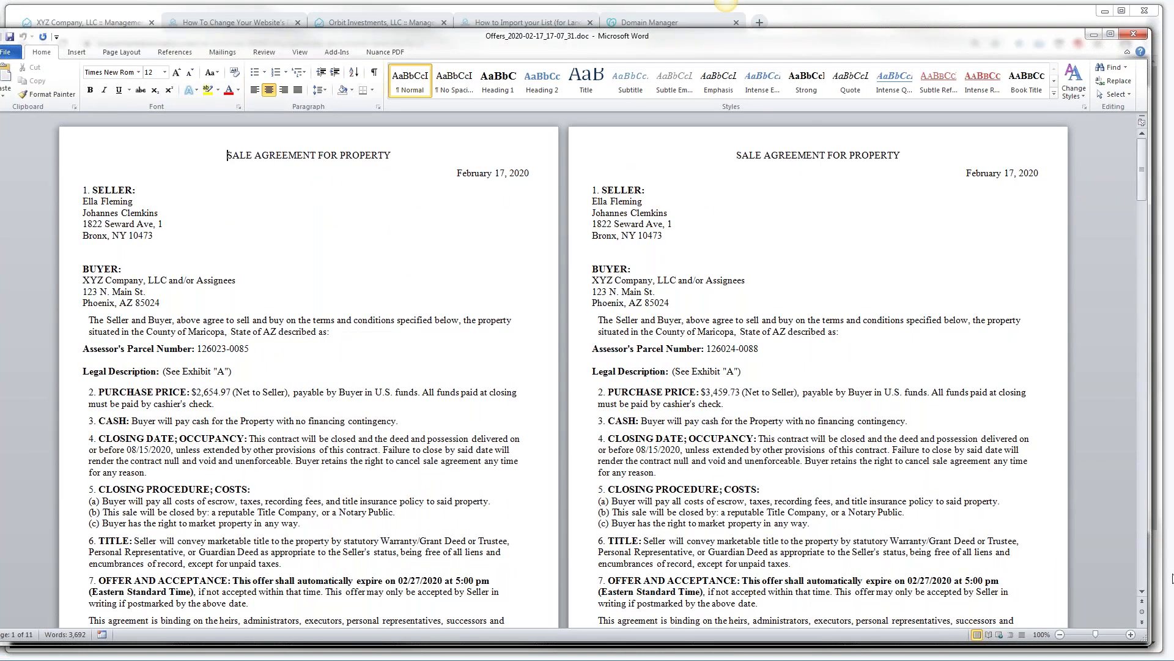
{"action": "left_click", "coordinate": [1143, 591]}
{"action": "scroll", "coordinate": [1142, 591], "scroll_direction": "down", "scroll_amount": 6}
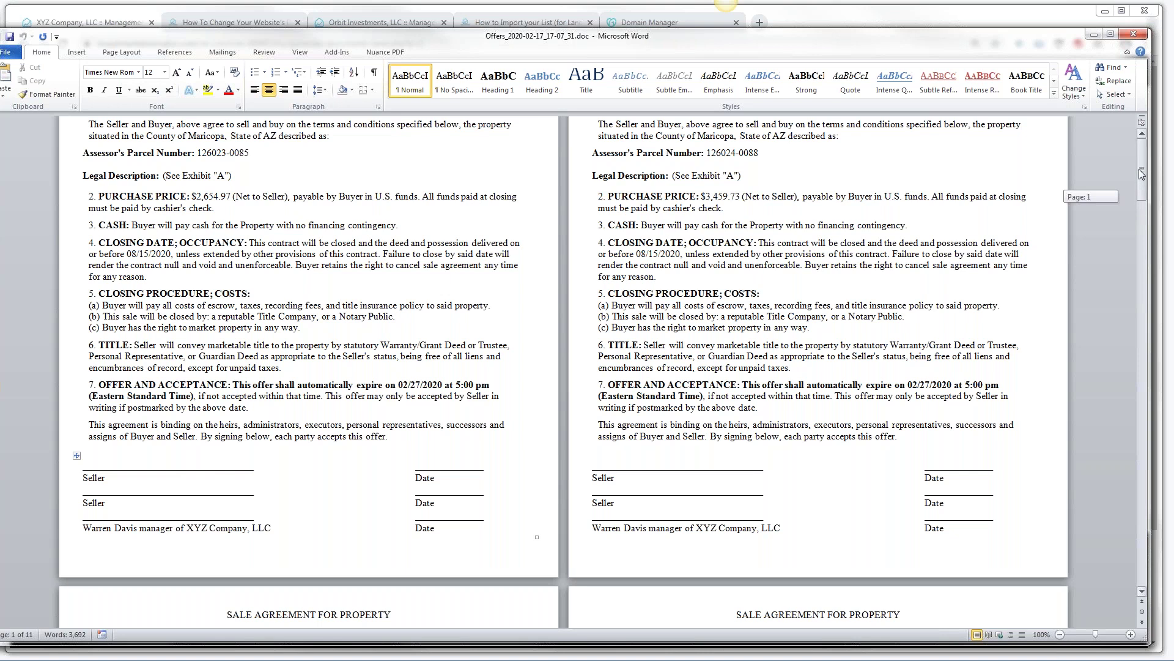
{"action": "key", "text": "ctrl+Home"}
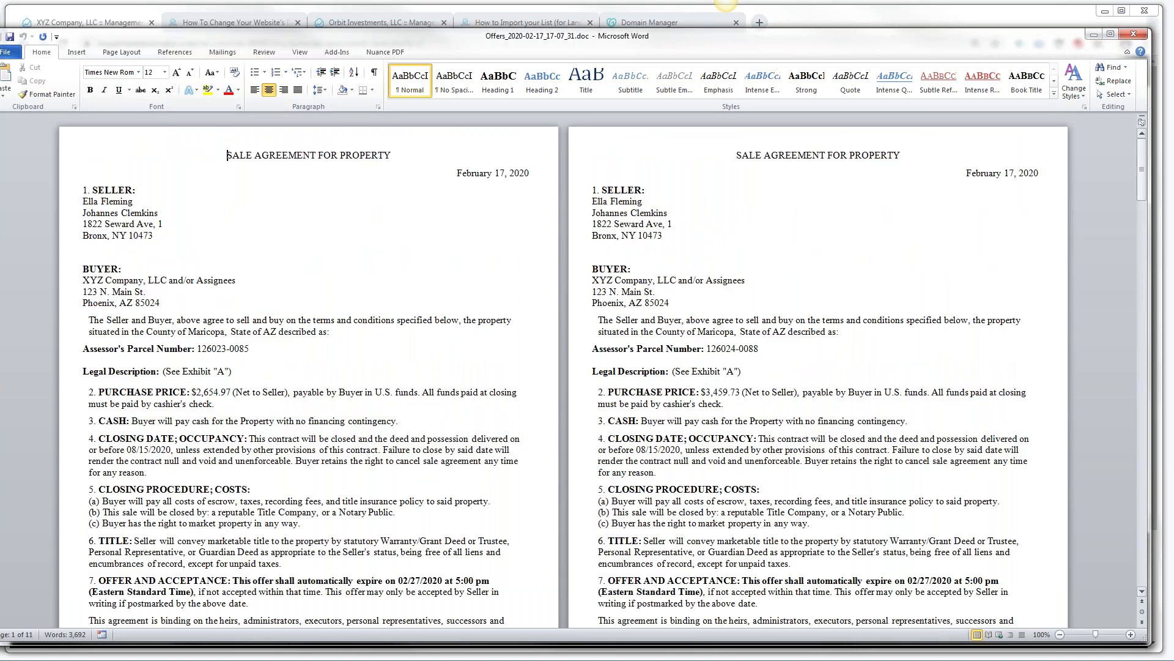
{"action": "left_click", "coordinate": [1094, 36]}
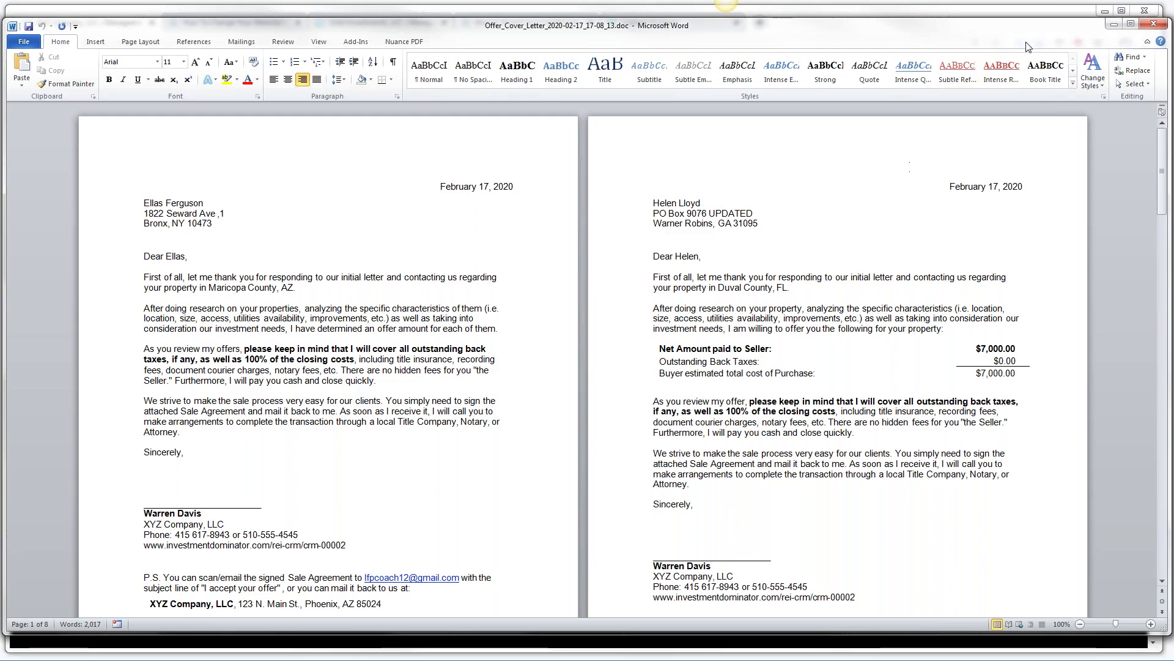
{"action": "left_click", "coordinate": [1115, 25]}
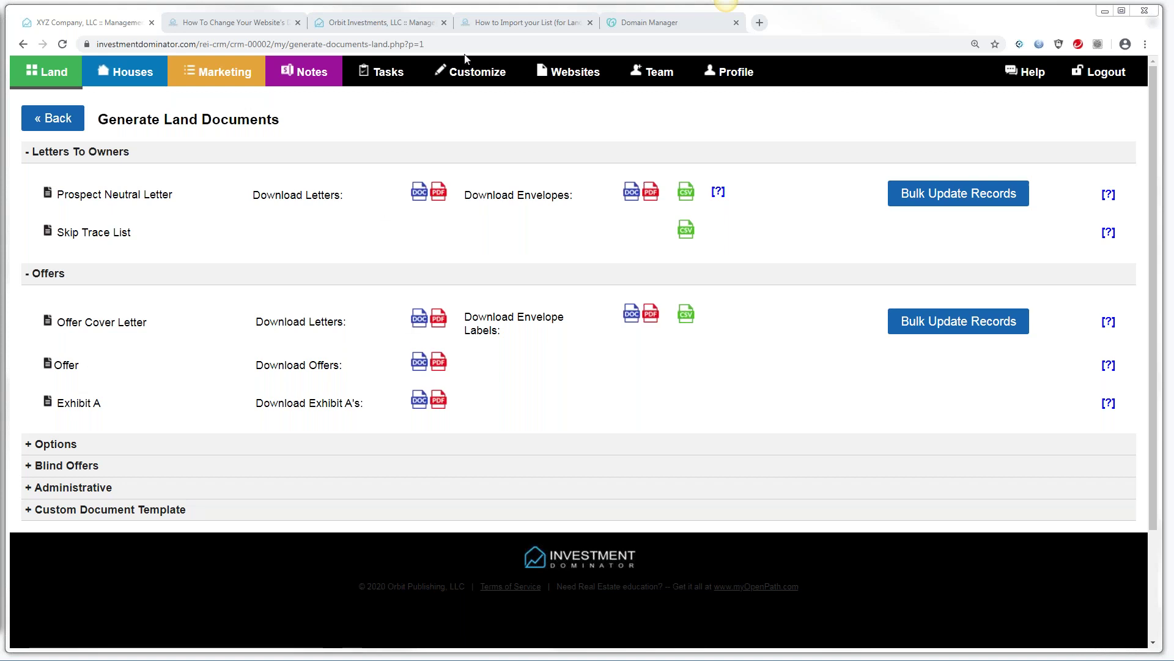
- Open the list of custom document templates in the site customization settings
{"action": "left_click", "coordinate": [468, 75]}
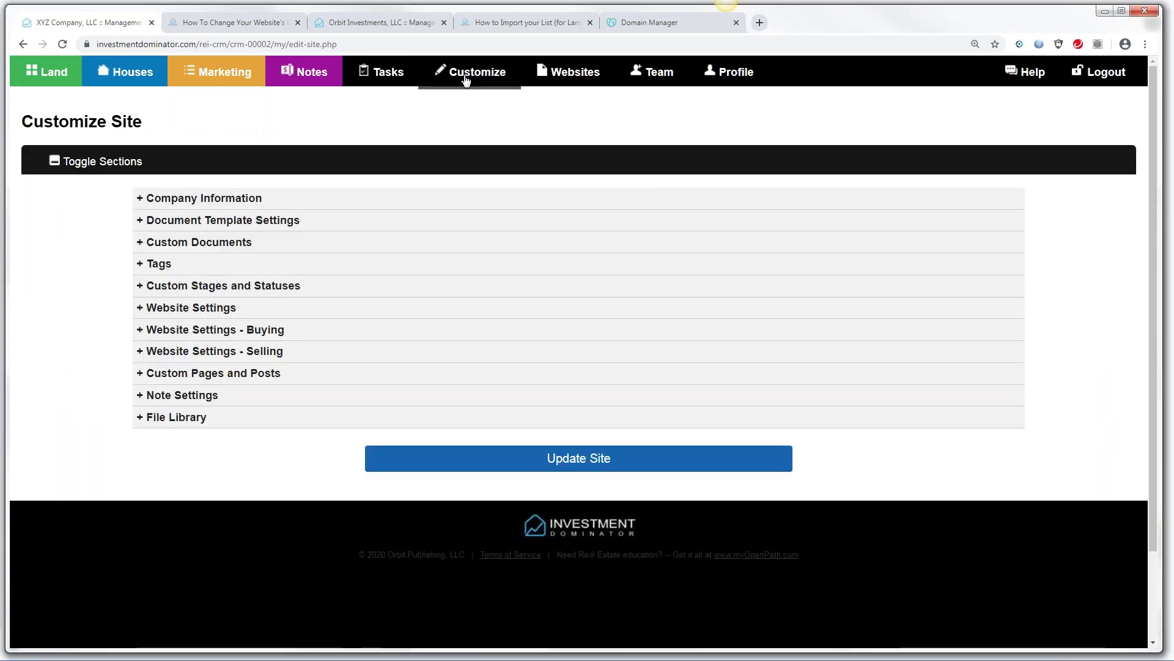
{"action": "left_click", "coordinate": [143, 246]}
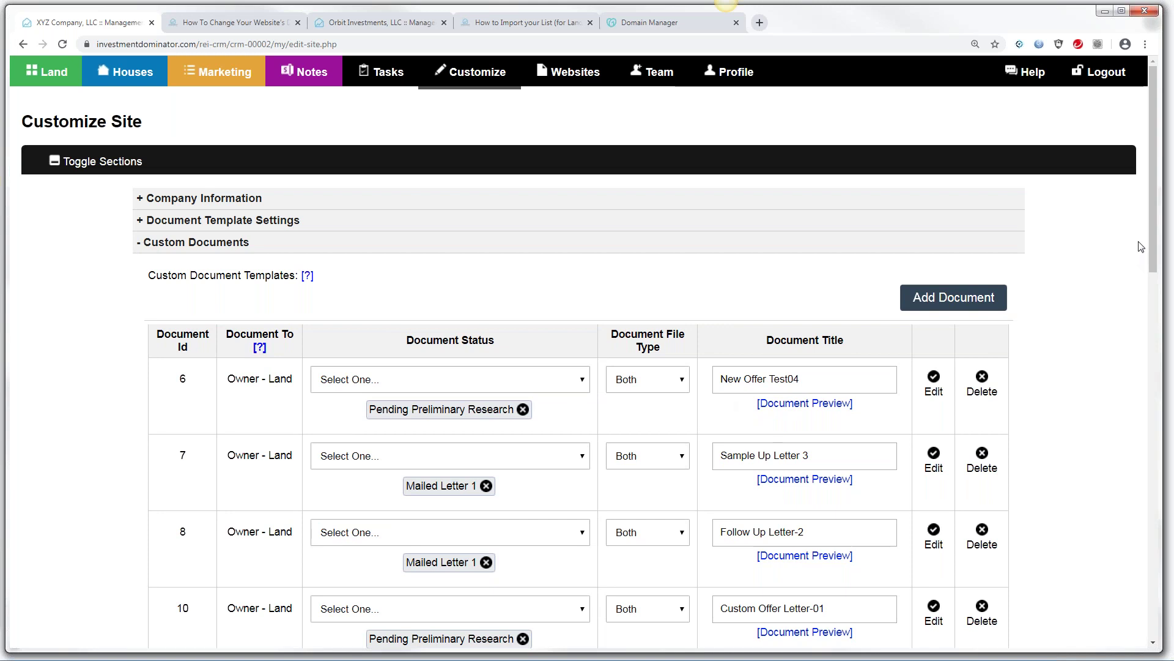
{"action": "left_click_drag", "start_coordinate": [1153, 229], "coordinate": [1153, 264]}
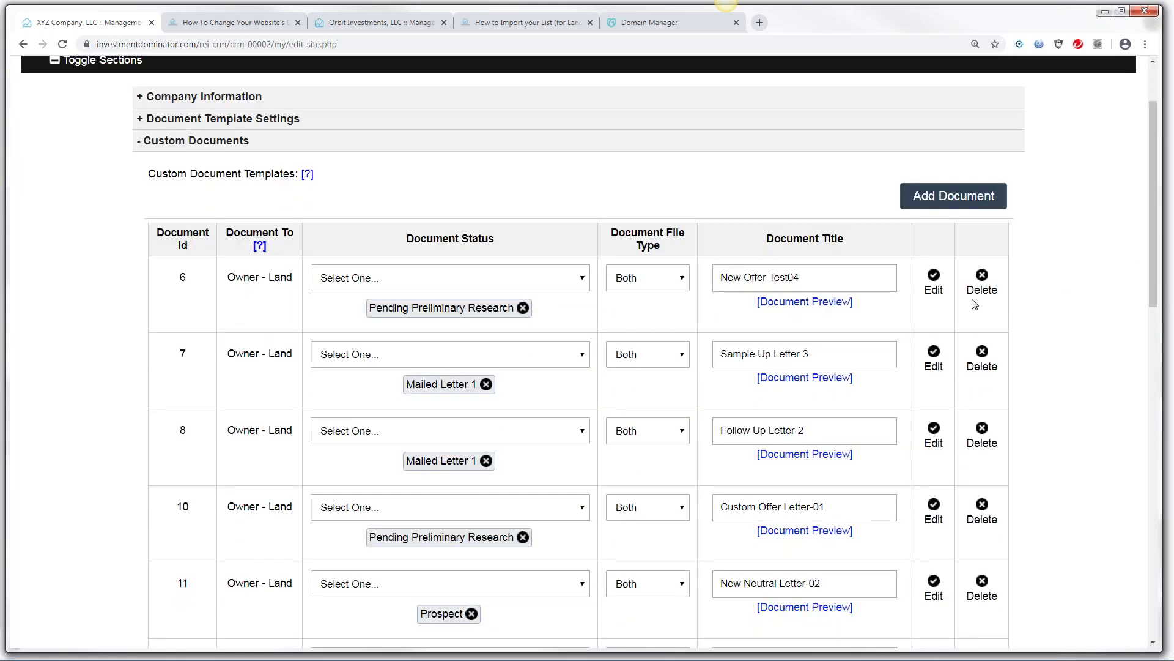
- Preview the New Offer Test04 template, checking the signature area, and close the preview
{"action": "left_click", "coordinate": [791, 306]}
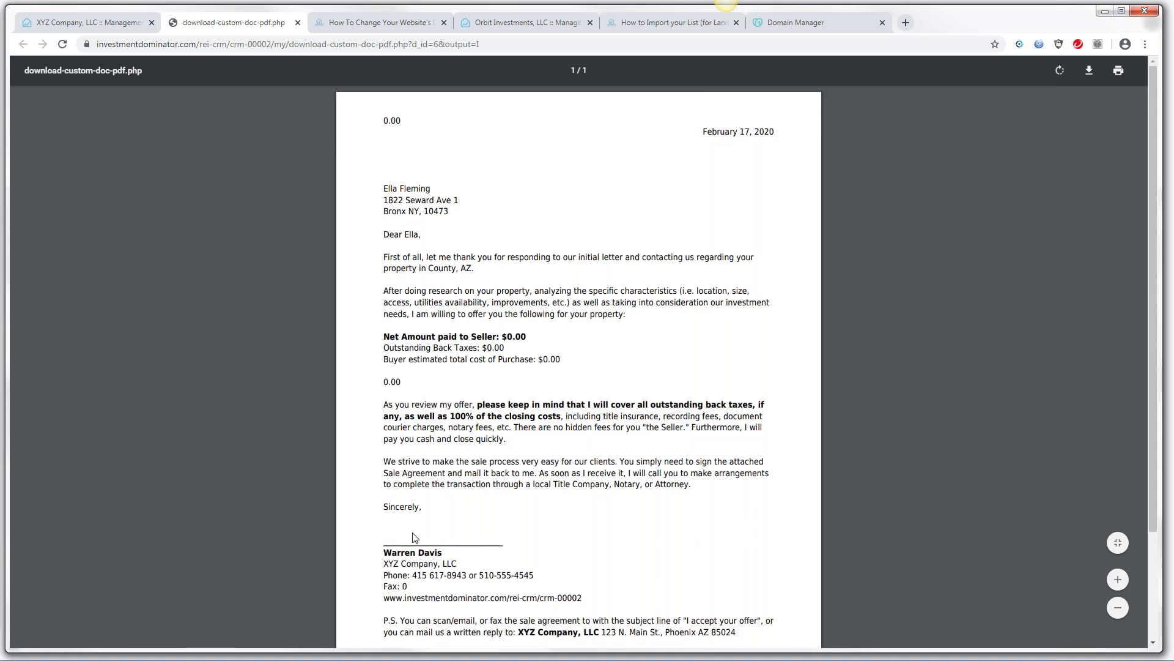
{"action": "left_click", "coordinate": [299, 23]}
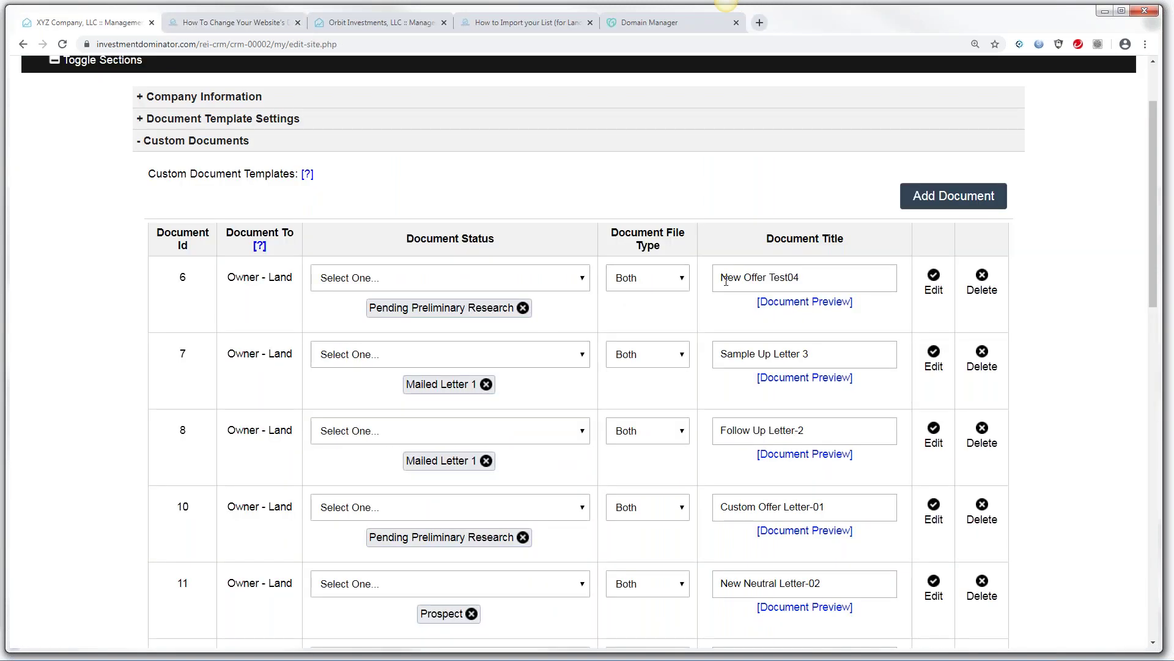
{"action": "left_click_drag", "start_coordinate": [721, 279], "coordinate": [808, 279]}
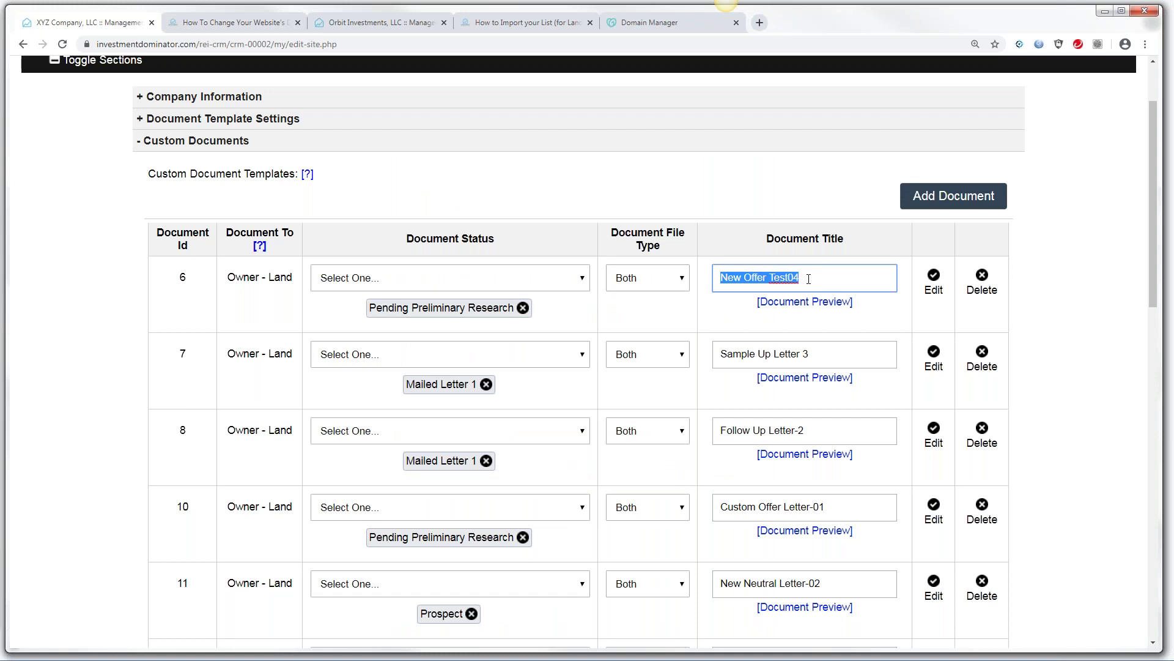
- Edit the New Offer Test04 template and insert the Your Signature merge field between "Sincerely," and the signature line
{"action": "left_click", "coordinate": [936, 293]}
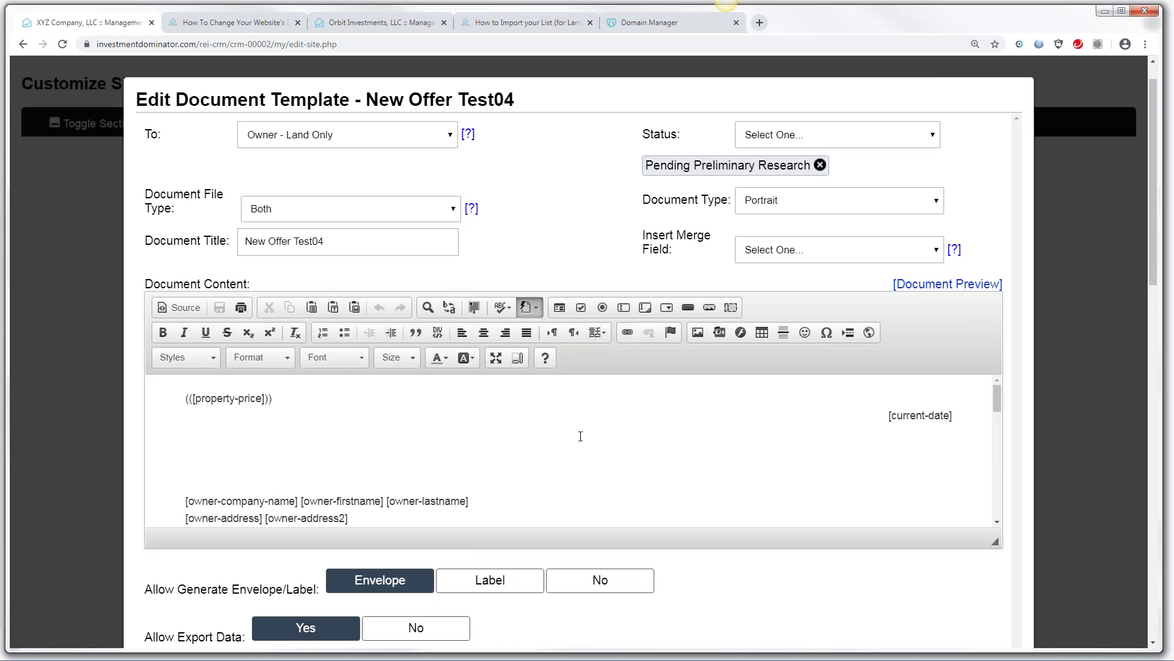
{"action": "mouse_move", "coordinate": [992, 394]}
{"action": "left_mouse_down"}
{"action": "mouse_move", "coordinate": [1011, 491]}
{"action": "mouse_move", "coordinate": [1000, 472]}
{"action": "left_mouse_up"}
{"action": "left_click", "coordinate": [196, 438]}
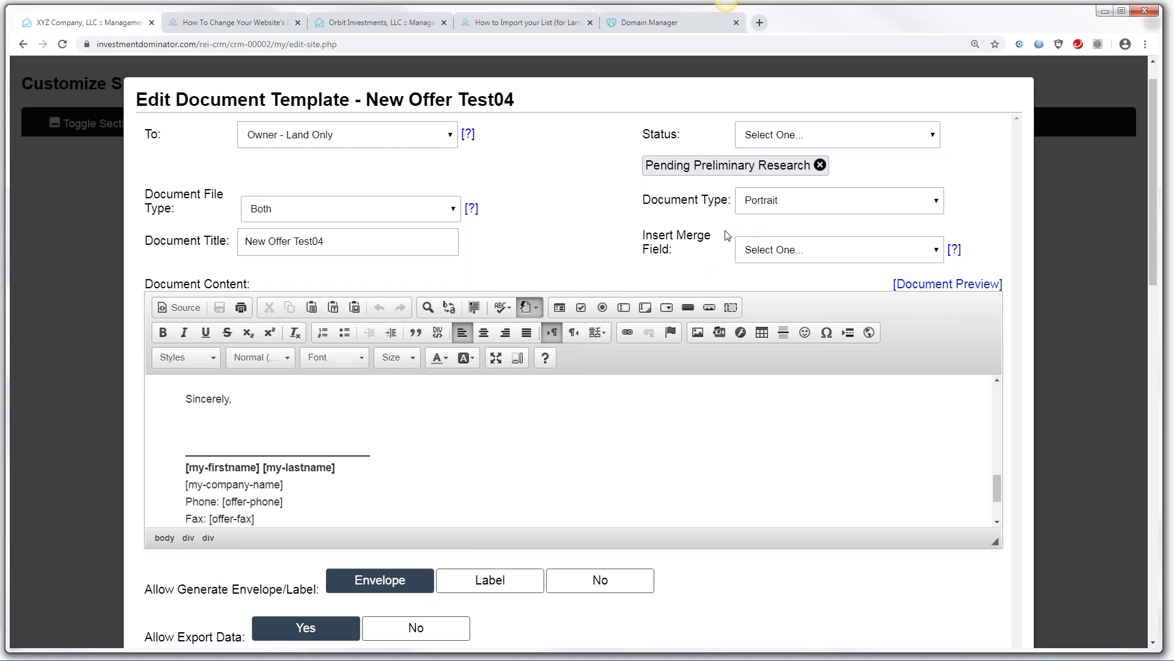
{"action": "left_click", "coordinate": [938, 253]}
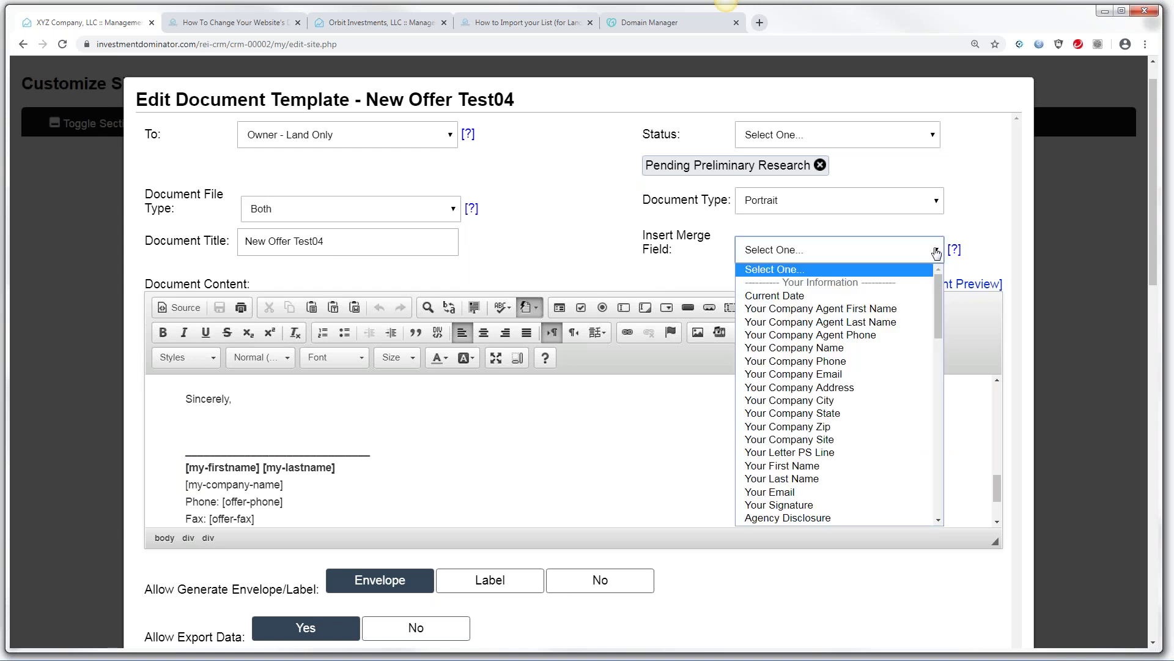
{"action": "left_click_drag", "start_coordinate": [939, 313], "coordinate": [945, 335]}
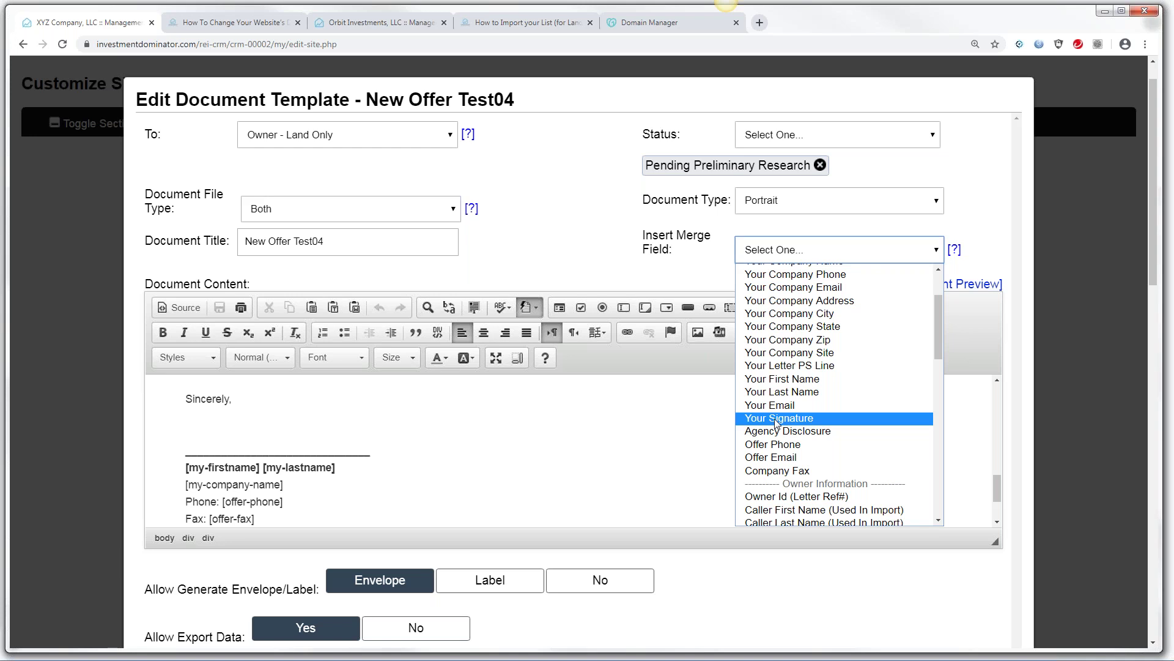
{"action": "left_click", "coordinate": [777, 419]}
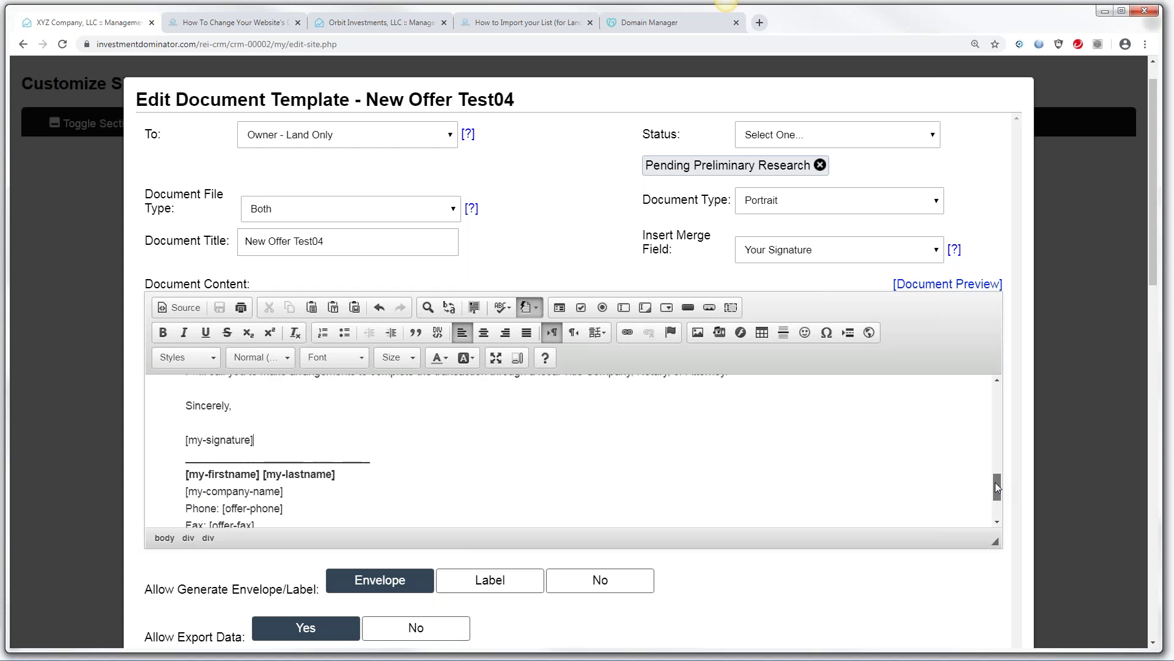
- Save the edited New Offer Test04 template with its other settings as they are
{"action": "left_click_drag", "start_coordinate": [996, 483], "coordinate": [994, 478]}
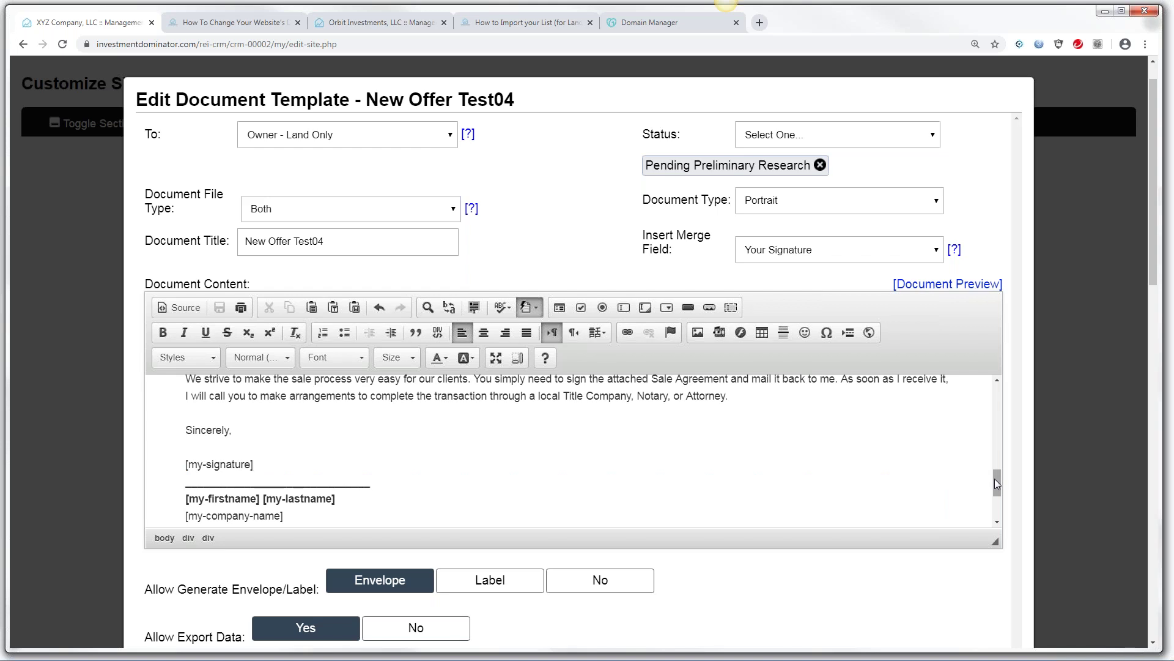
{"action": "left_click_drag", "start_coordinate": [1155, 278], "coordinate": [1169, 408]}
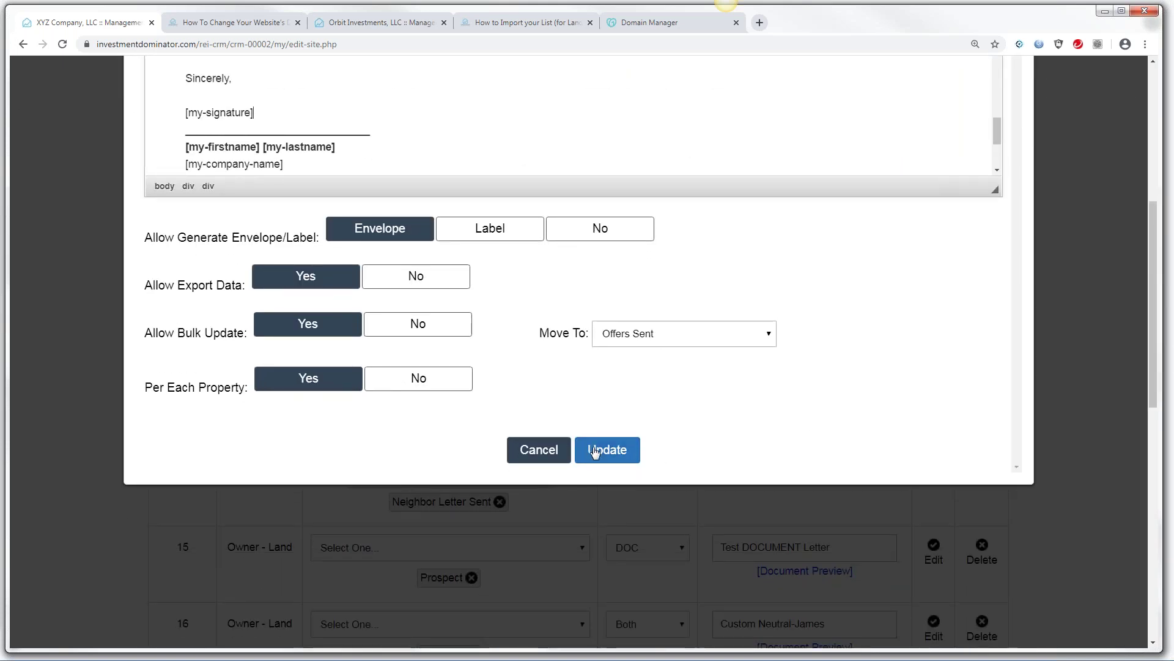
{"action": "left_click", "coordinate": [602, 452]}
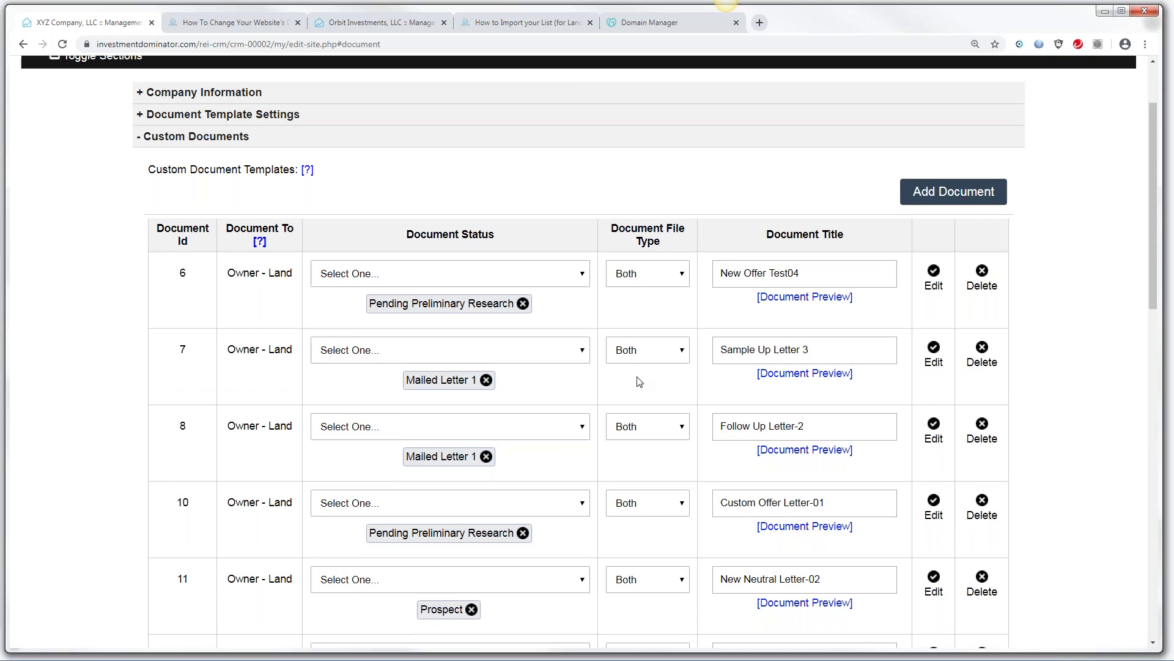
- Preview the updated New Offer Test04 document to check its signature, and close the preview
{"action": "left_click_drag", "start_coordinate": [725, 279], "coordinate": [806, 280]}
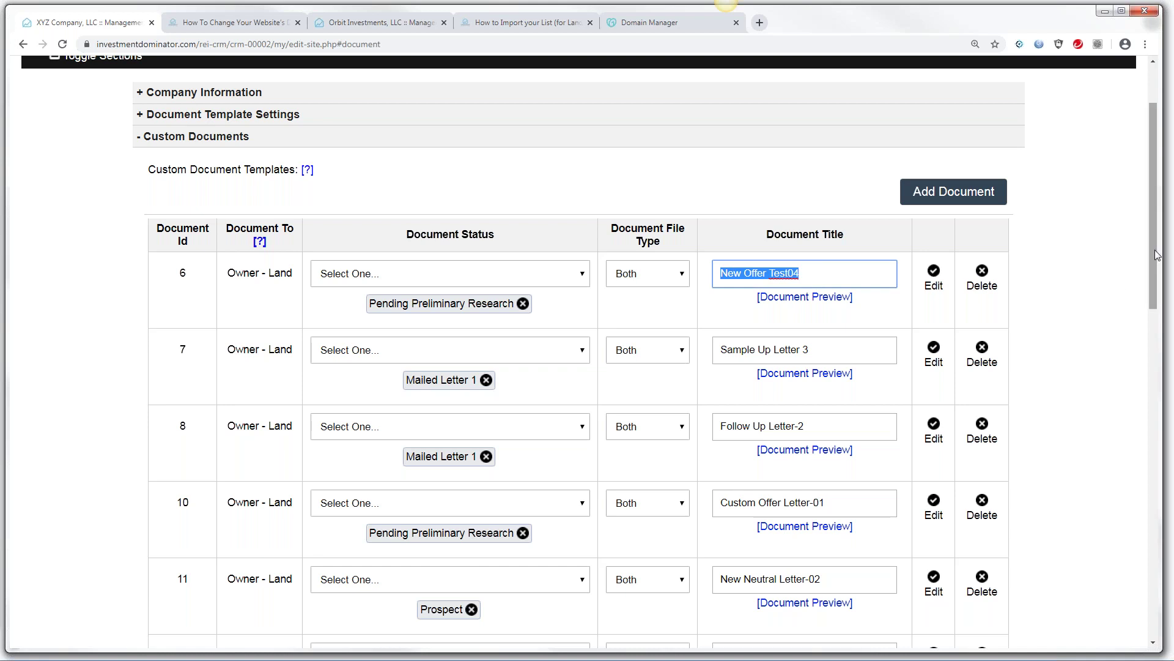
{"action": "mouse_move", "coordinate": [1164, 178]}
{"action": "left_mouse_down"}
{"action": "mouse_move", "coordinate": [1143, 178]}
{"action": "mouse_move", "coordinate": [1155, 178]}
{"action": "left_mouse_up"}
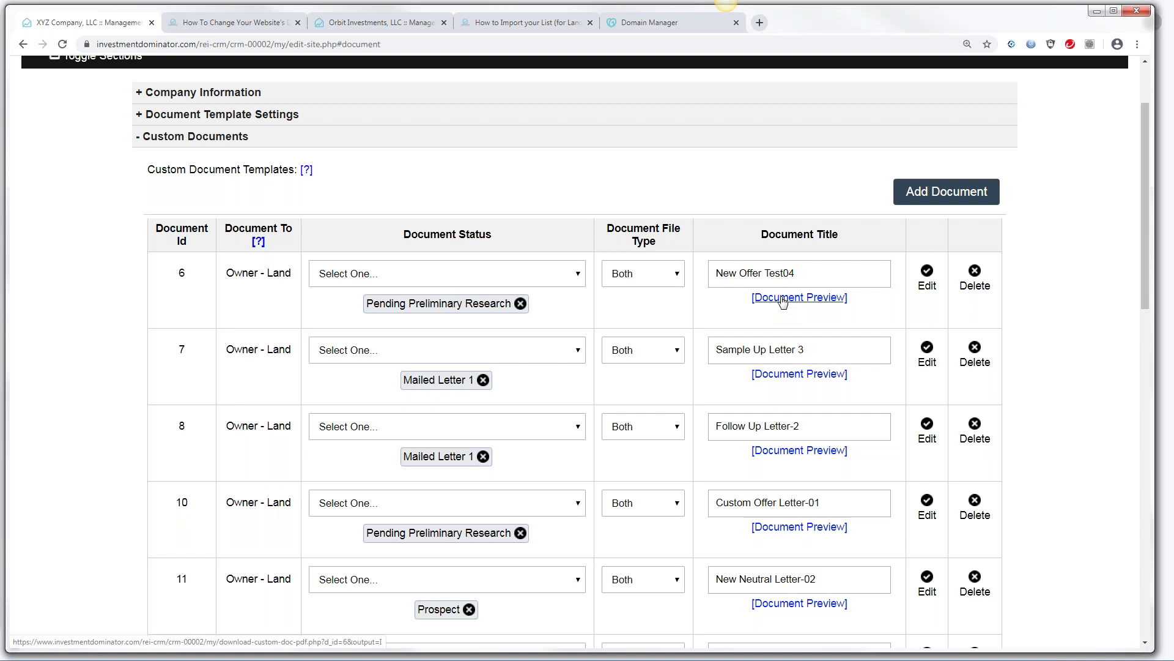
{"action": "left_click", "coordinate": [790, 300]}
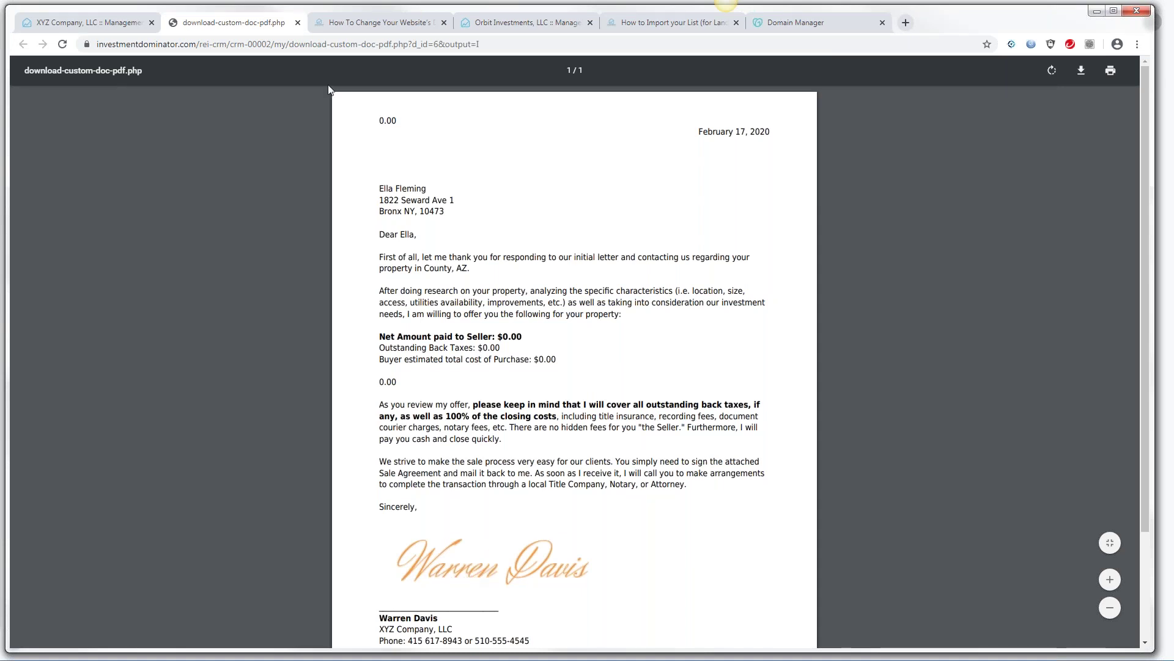
{"action": "left_click", "coordinate": [298, 22]}
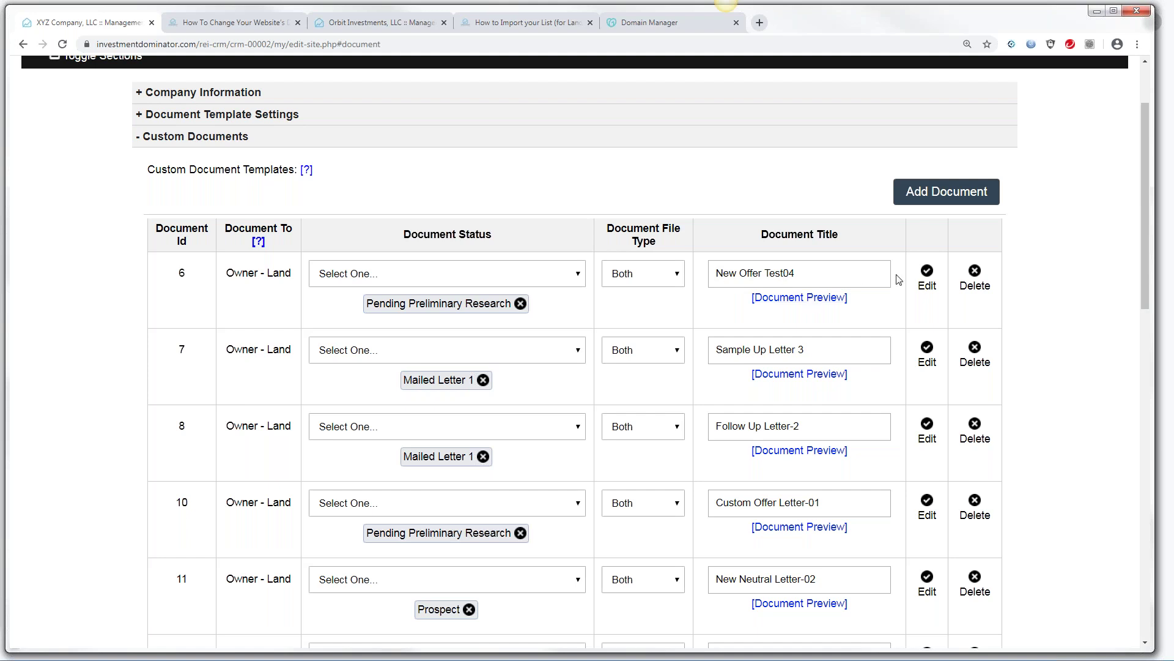
- Edit the New Offer Test04 template, delete the [my-signature] merge field below "Sincerely,", and save the template
{"action": "left_click", "coordinate": [927, 280]}
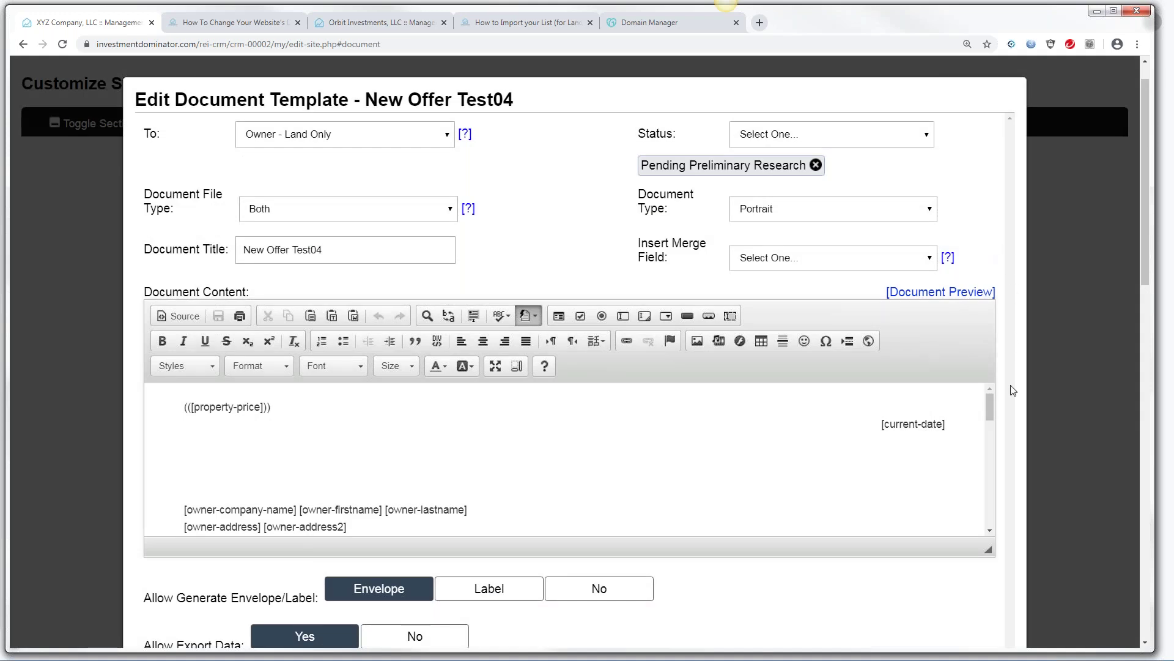
{"action": "left_click_drag", "start_coordinate": [989, 412], "coordinate": [992, 503]}
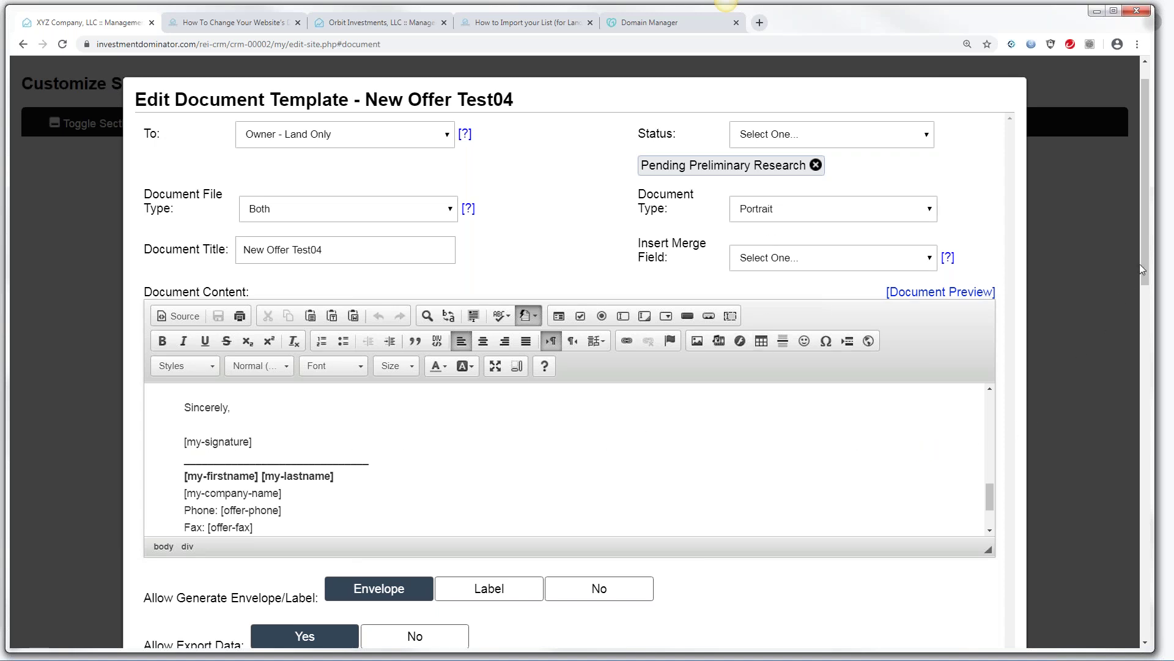
{"action": "left_click", "coordinate": [256, 440]}
{"action": "key", "text": "BackSpace"}
{"action": "key", "text": "BackSpace"}
{"action": "key", "text": "BackSpace"}
{"action": "key", "text": "BackSpace"}
{"action": "key", "text": "BackSpace"}
{"action": "key", "text": "BackSpace"}
{"action": "key", "text": "BackSpace"}
{"action": "key", "text": "BackSpace"}
{"action": "key", "text": "BackSpace"}
{"action": "key", "text": "BackSpace"}
{"action": "key", "text": "BackSpace"}
{"action": "key", "text": "BackSpace"}
{"action": "key", "text": "BackSpace"}
{"action": "key", "text": "BackSpace"}
{"action": "left_click_drag", "start_coordinate": [1143, 267], "coordinate": [1173, 345]}
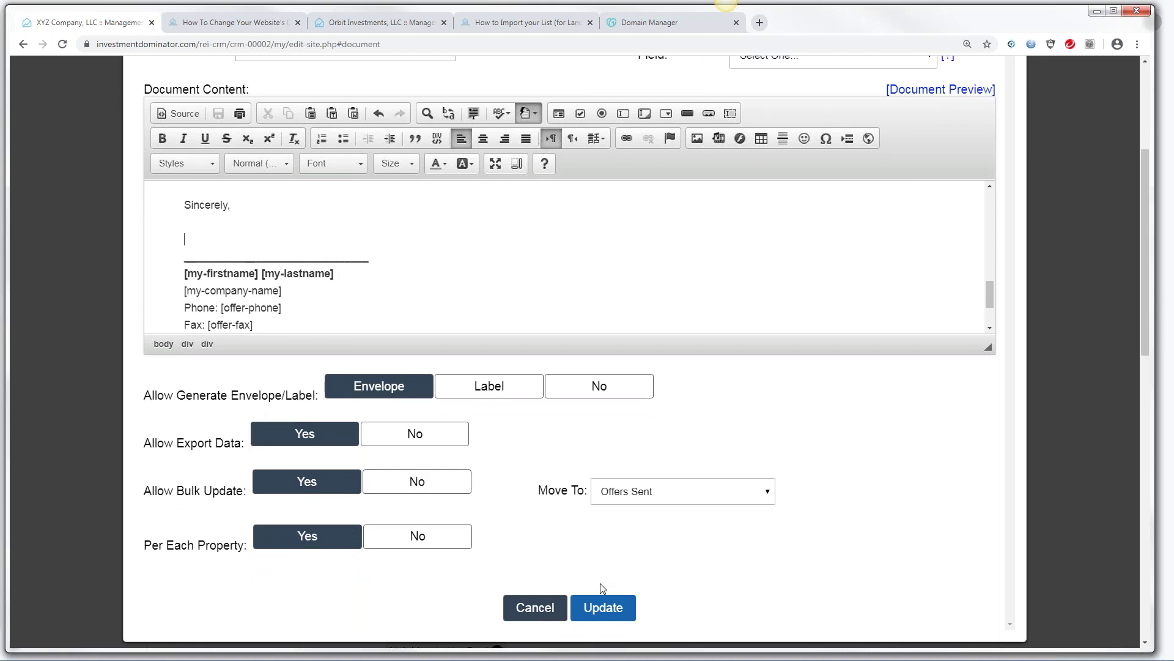
{"action": "left_click", "coordinate": [609, 612]}
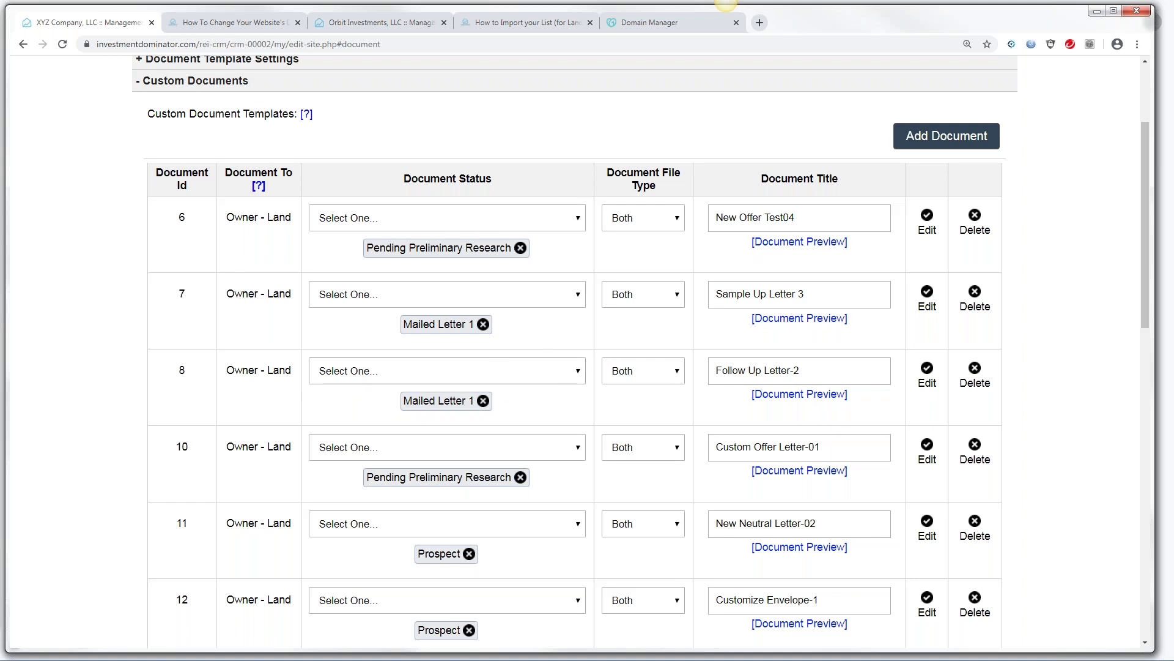
- Collapse the Custom Documents section of the site customization page and go to the land deals list
{"action": "left_click_drag", "start_coordinate": [1145, 215], "coordinate": [1132, 166]}
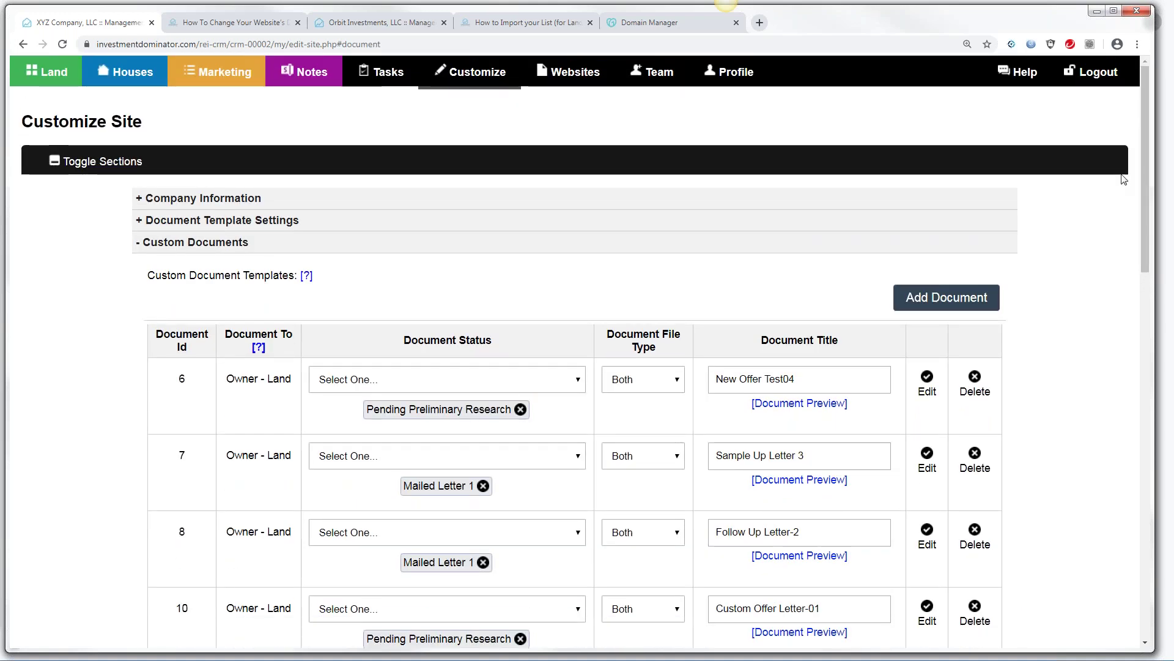
{"action": "left_click_drag", "start_coordinate": [715, 379], "coordinate": [802, 373]}
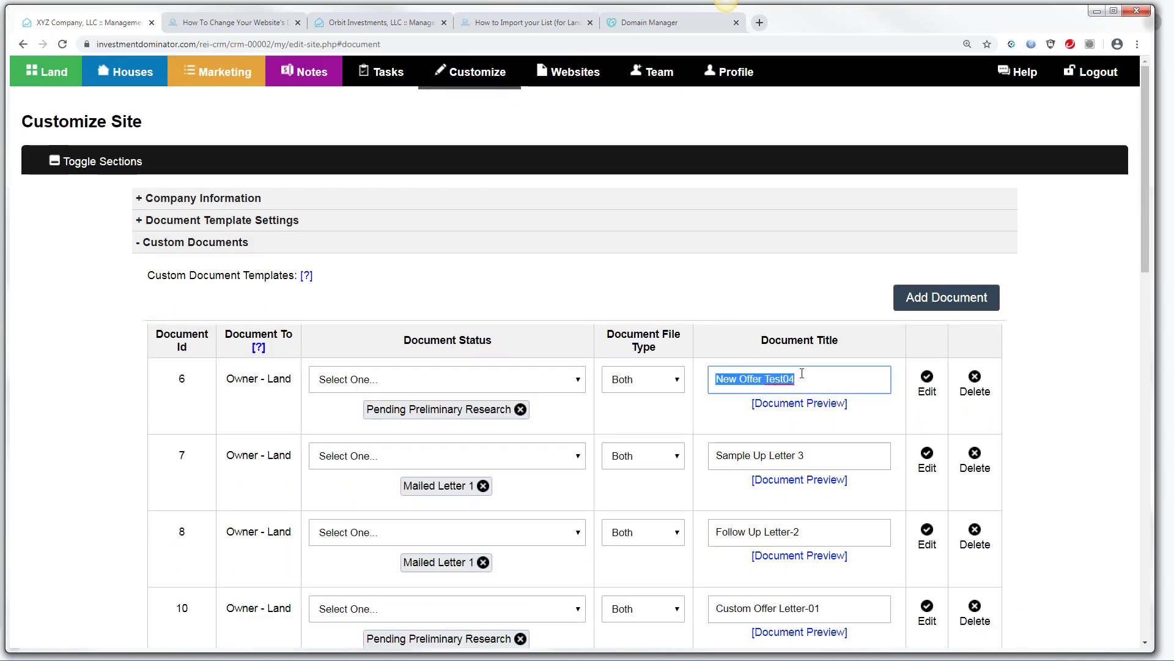
{"action": "left_click", "coordinate": [142, 243]}
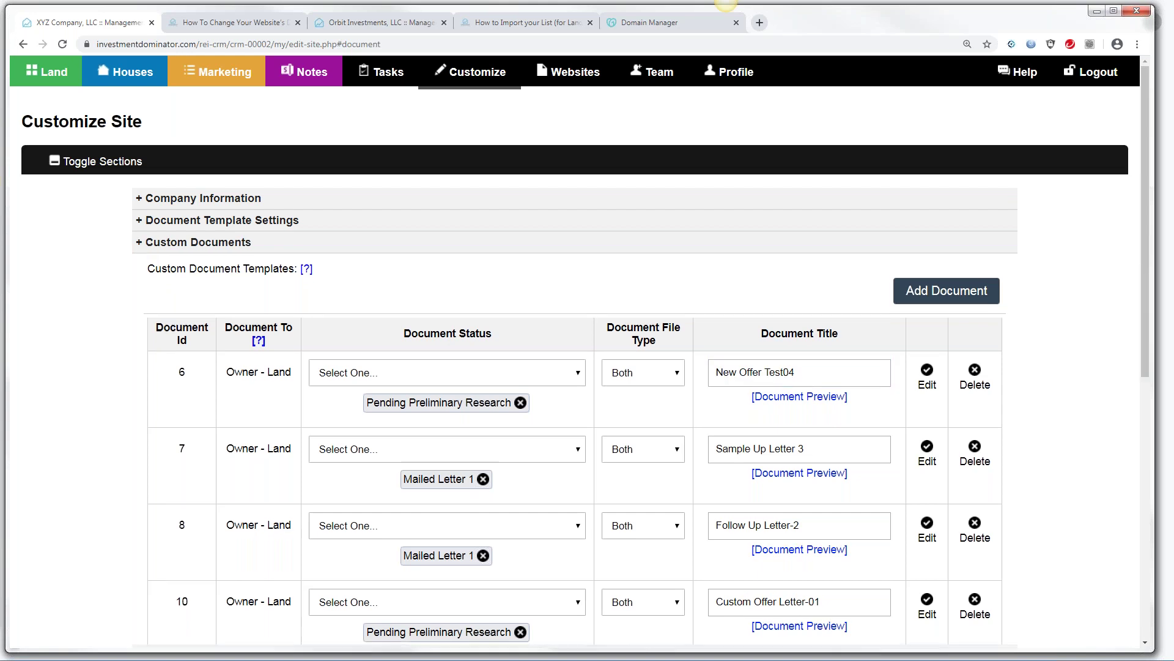
{"action": "left_click", "coordinate": [58, 72]}
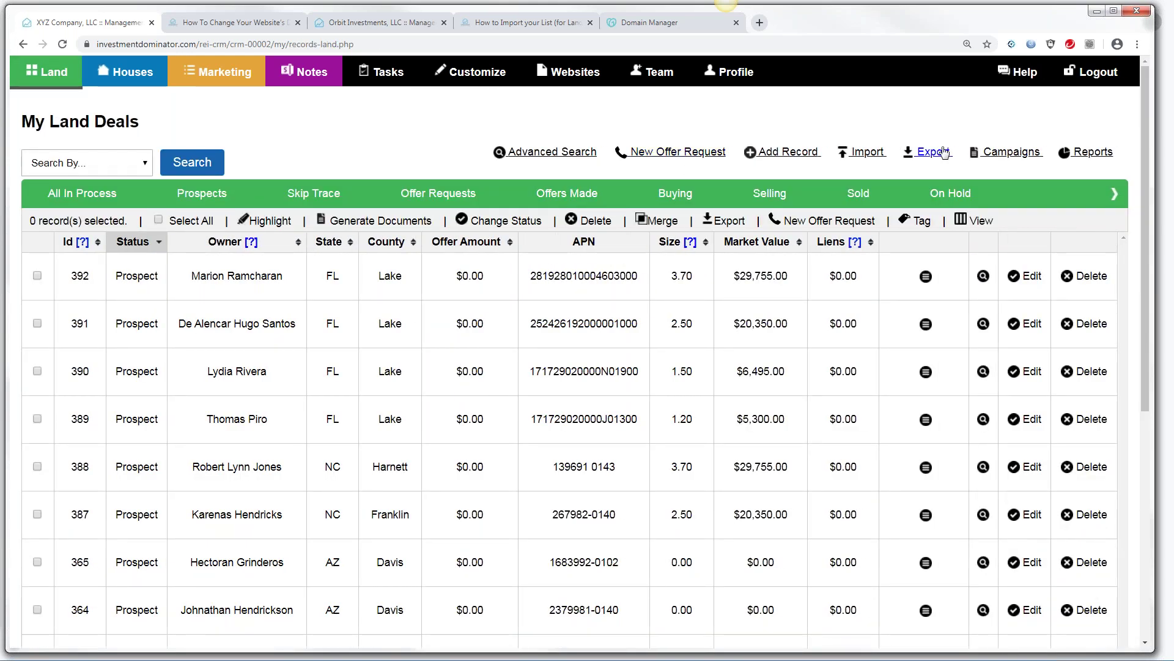
- Open the land document campaigns and expand the Custom Document Template section
{"action": "left_click", "coordinate": [1008, 153]}
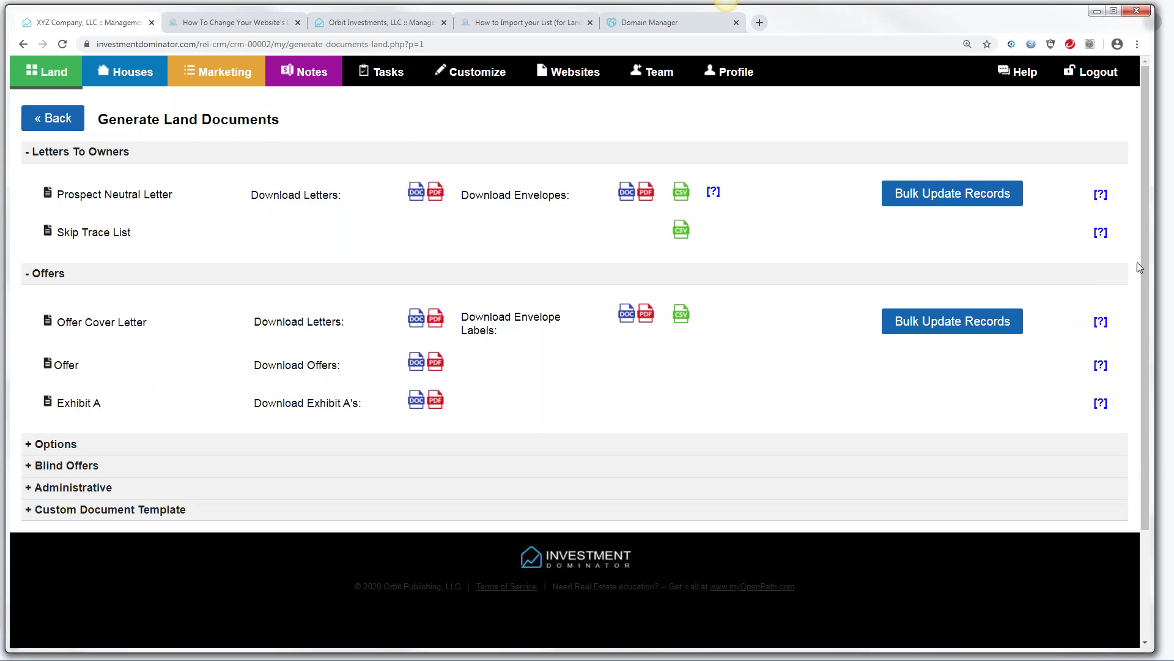
{"action": "scroll", "coordinate": [1145, 278], "scroll_direction": "down", "scroll_amount": 2}
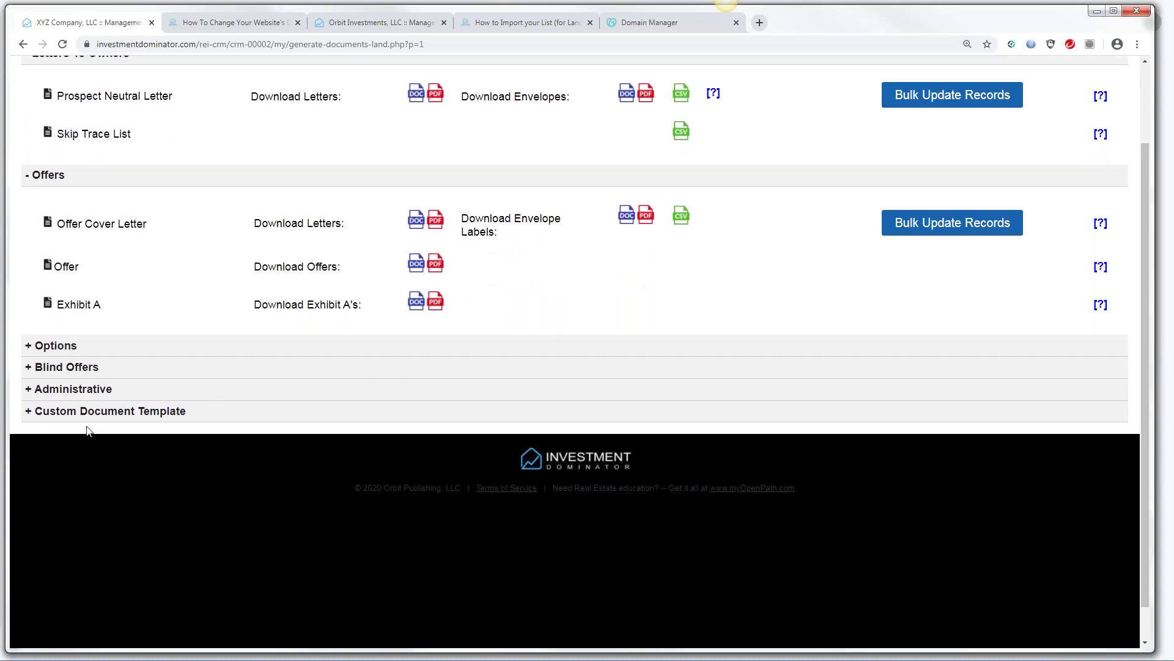
{"action": "left_click", "coordinate": [28, 412]}
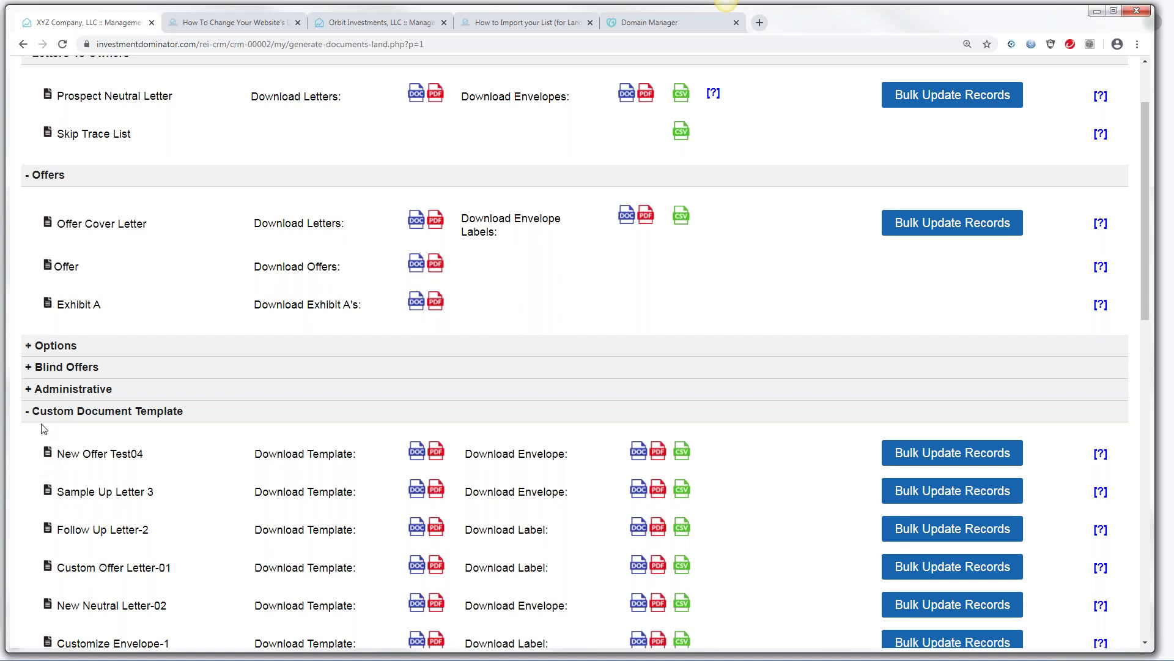
- Download the New Offer Test04 letters as a Word document, enable editing in Word, and close the document
{"action": "left_click_drag", "start_coordinate": [57, 453], "coordinate": [165, 460]}
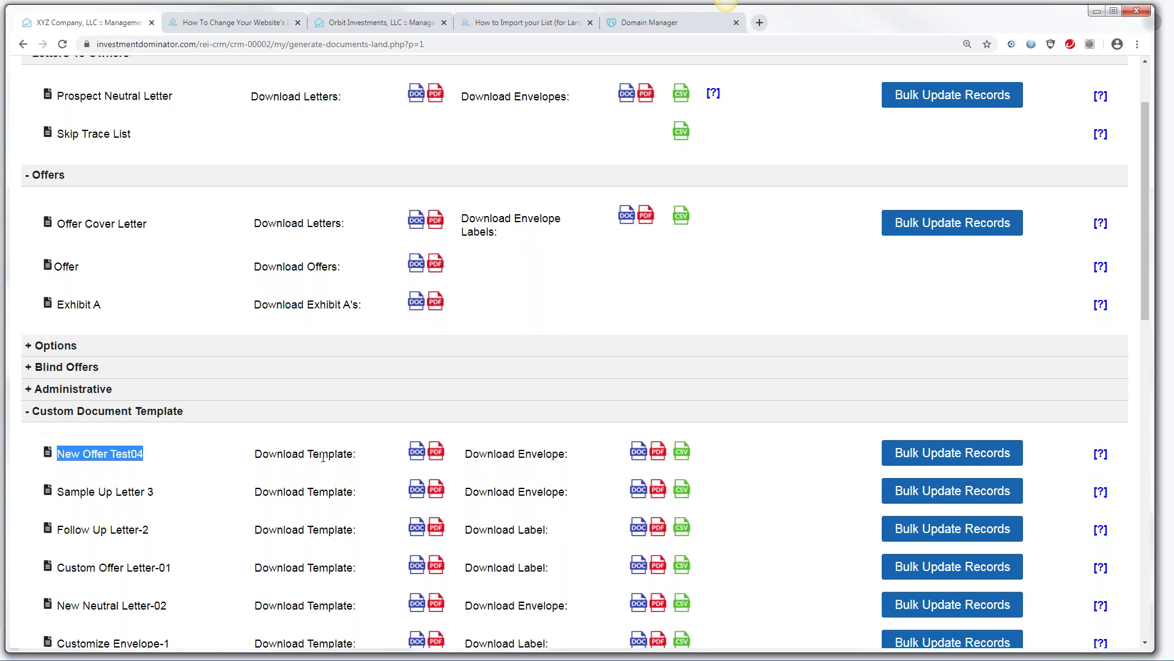
{"action": "left_click", "coordinate": [414, 455]}
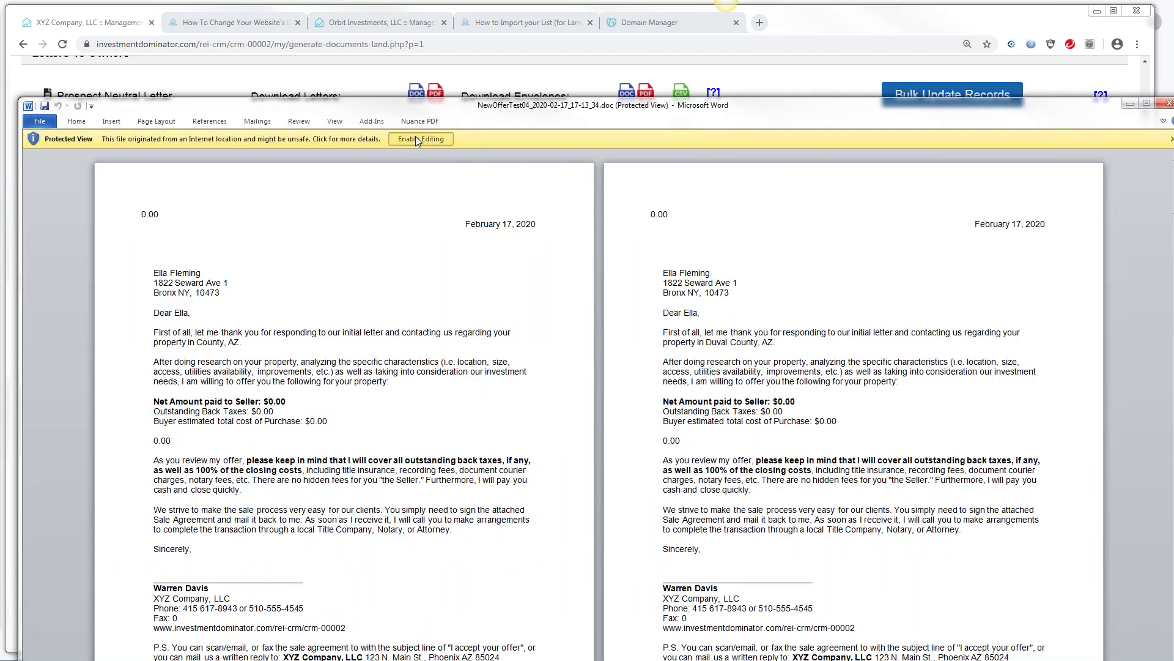
{"action": "left_click", "coordinate": [418, 140]}
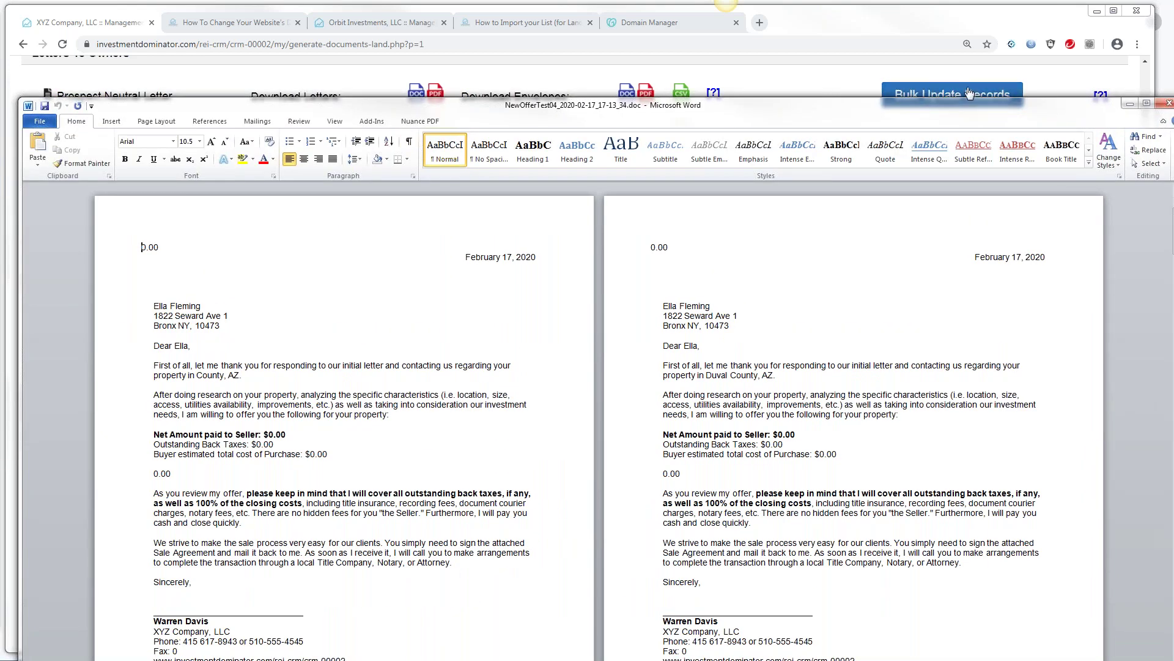
{"action": "left_click", "coordinate": [1169, 103]}
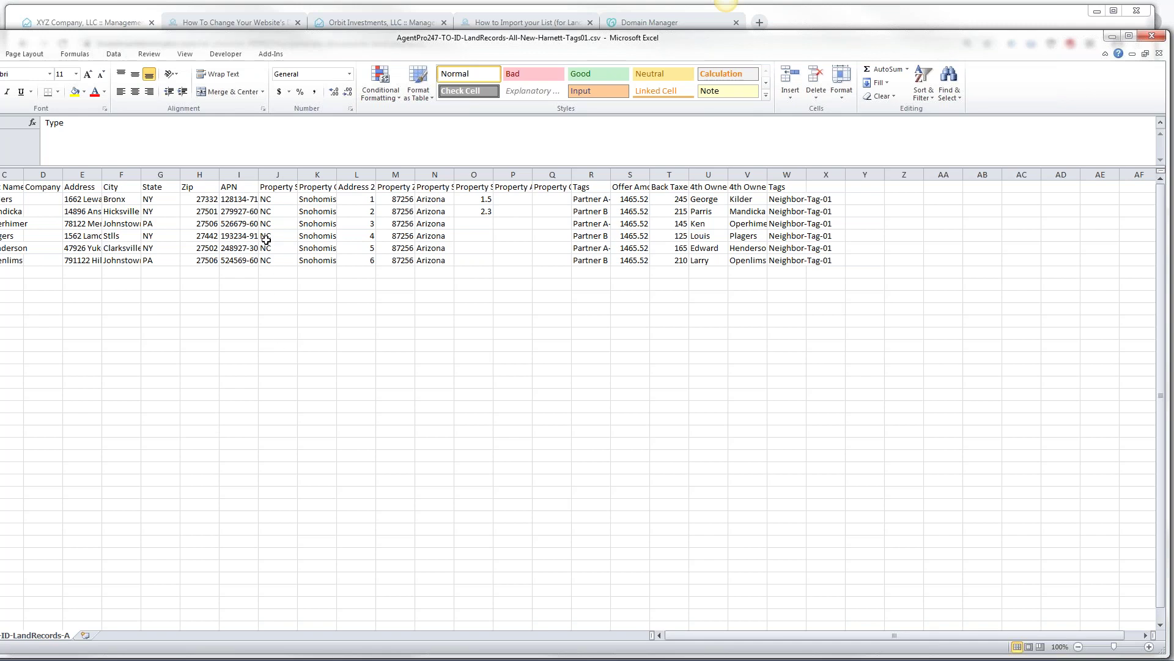
- In the Excel land records CSV, widen the APN column and select the last record's APN
{"action": "left_click_drag", "start_coordinate": [257, 174], "coordinate": [225, 175]}
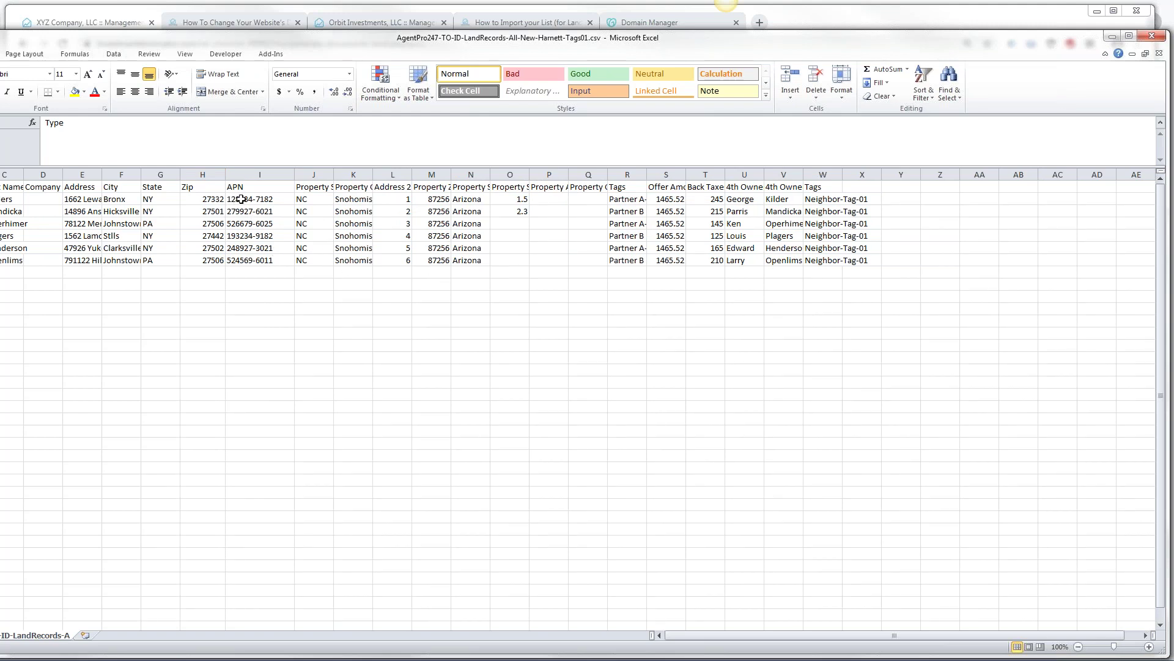
{"action": "left_click", "coordinate": [243, 174]}
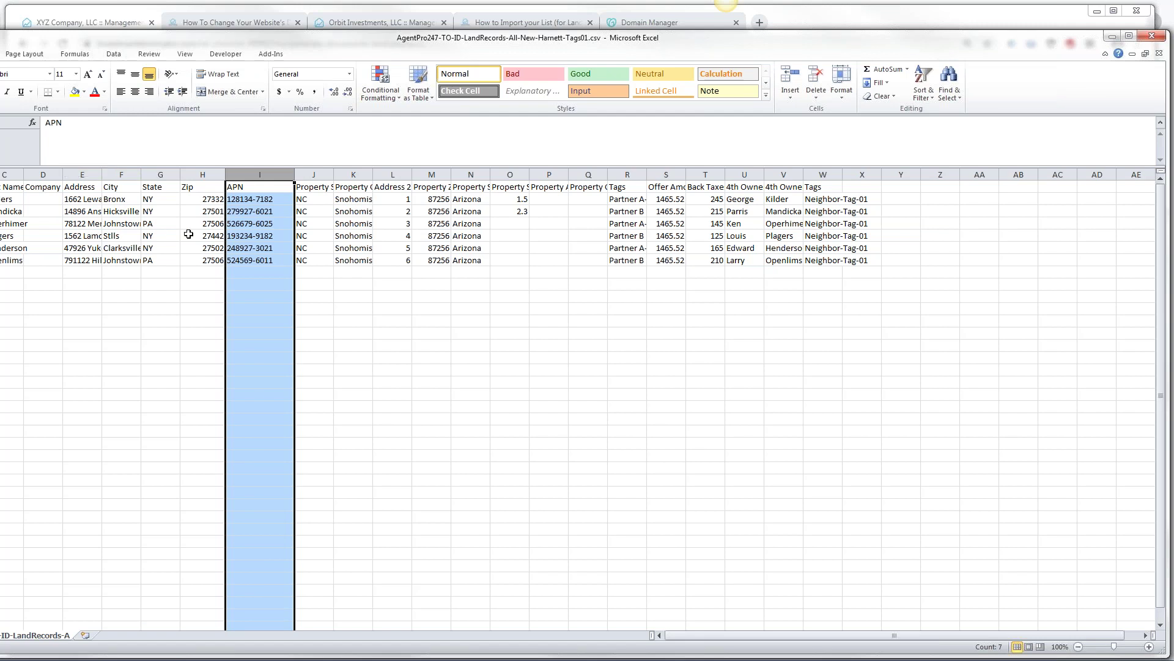
{"action": "left_click", "coordinate": [242, 261]}
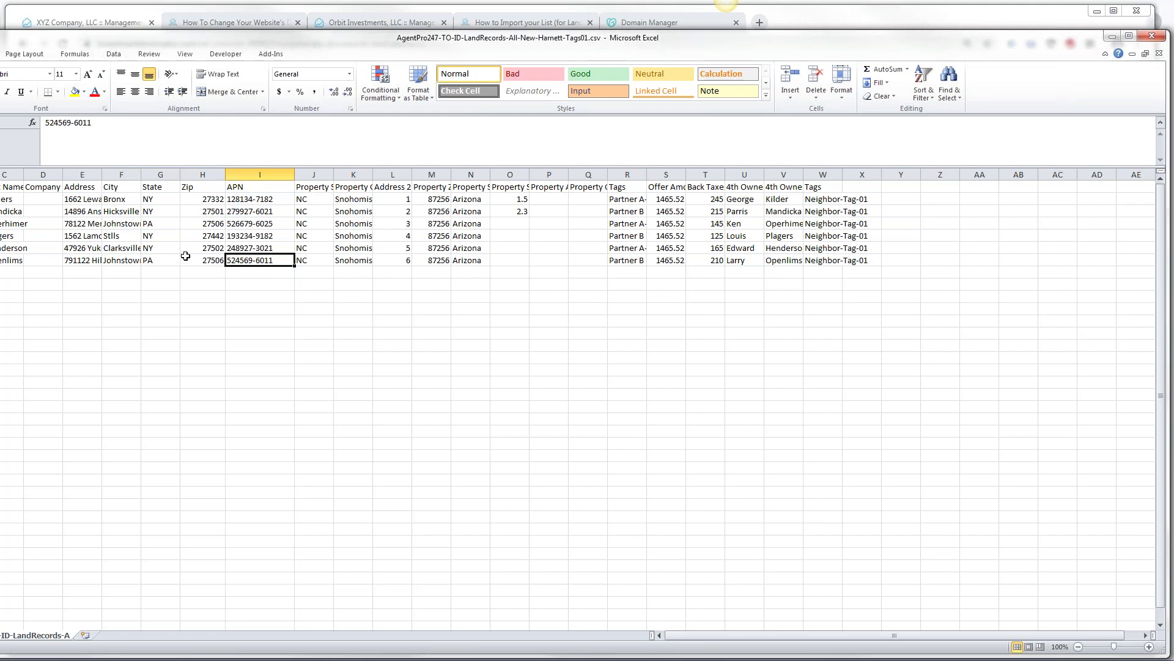
- Change the last record's APN to 524569+78465, entered as text with a leading apostrophe
{"action": "left_click", "coordinate": [93, 122]}
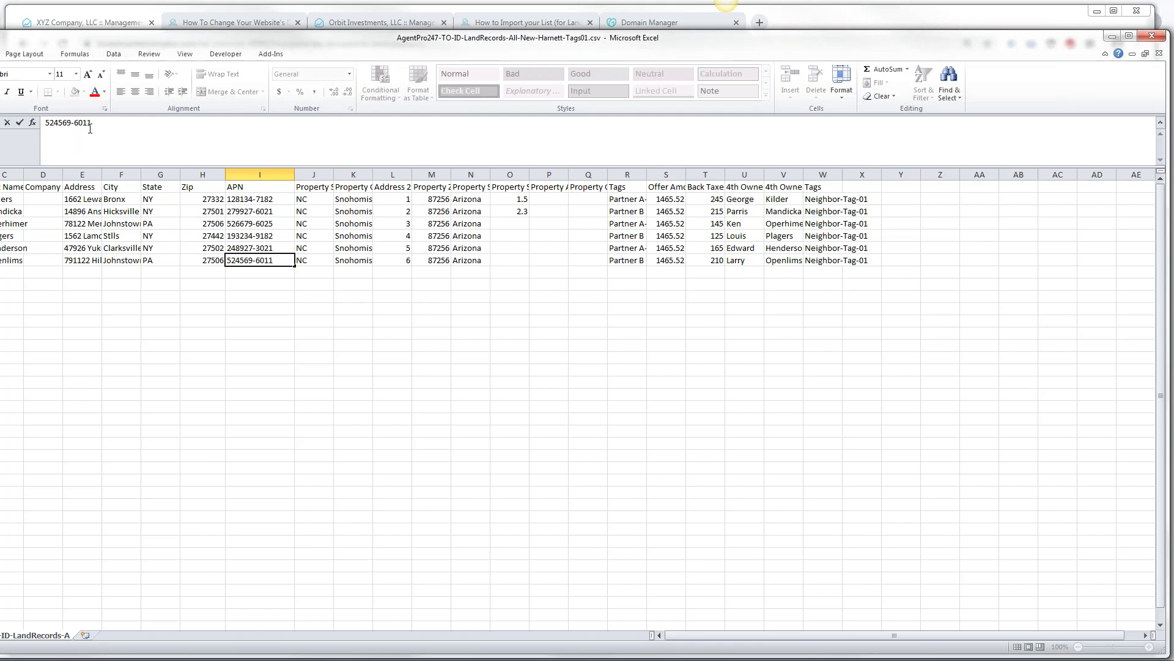
{"action": "key", "text": "BackSpace"}
{"action": "key", "text": "BackSpace"}
{"action": "key", "text": "BackSpace"}
{"action": "key", "text": "BackSpace"}
{"action": "key", "text": "BackSpace"}
{"action": "type", "text": "+78465"}
{"action": "type", "text": "'"}
{"action": "left_click", "coordinate": [308, 275]}
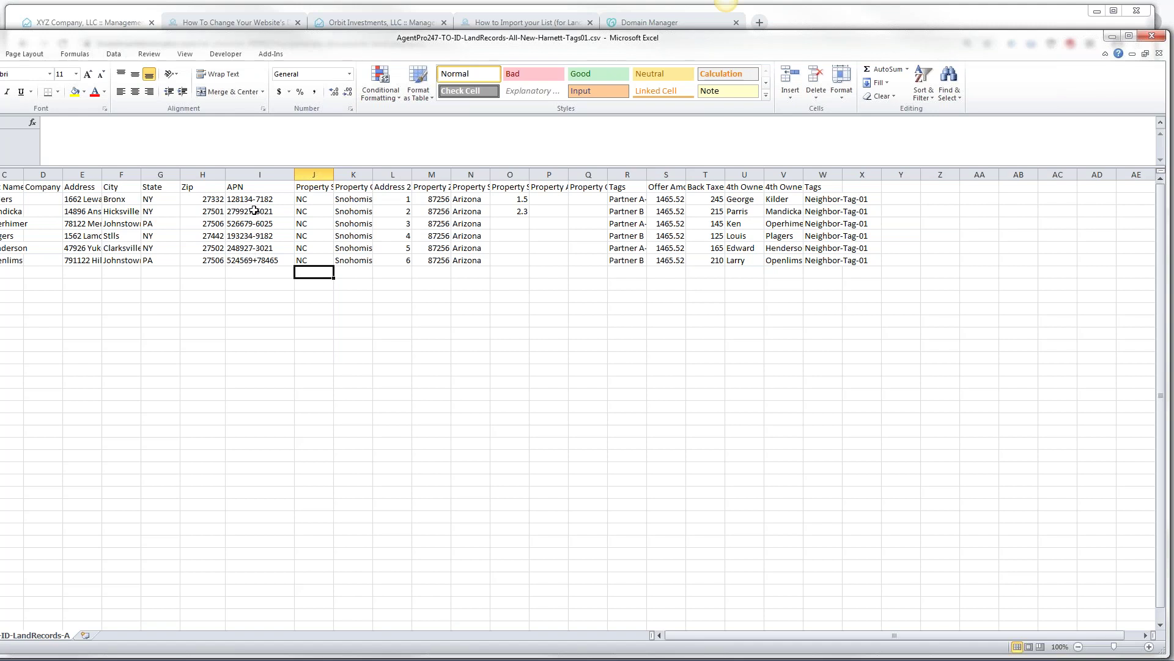
- Select the entire APN column for review, and minimize the land records workbook
{"action": "left_click", "coordinate": [257, 175]}
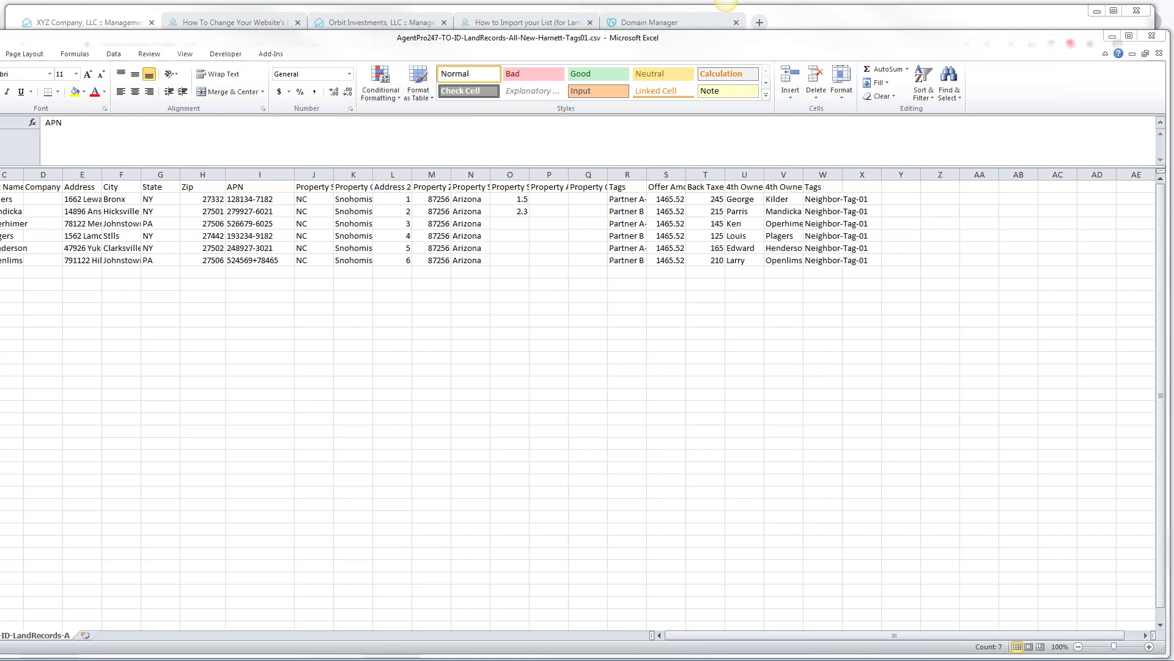
{"action": "key", "text": "alt+Tab"}
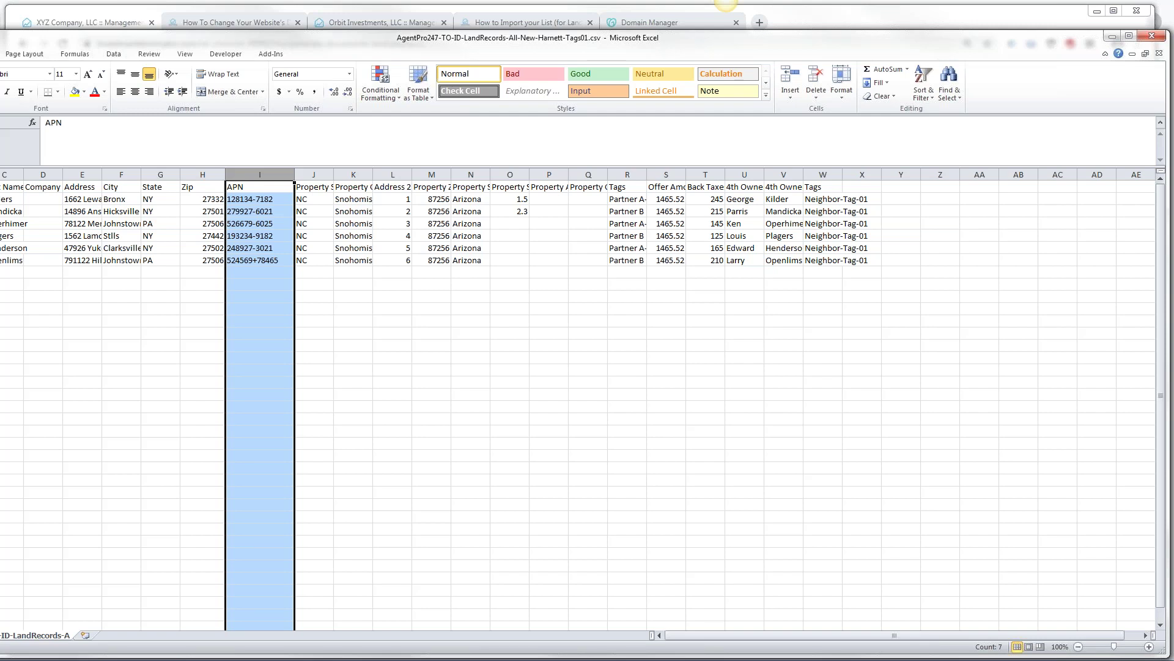
{"action": "left_click_drag", "start_coordinate": [330, 46], "coordinate": [331, 55]}
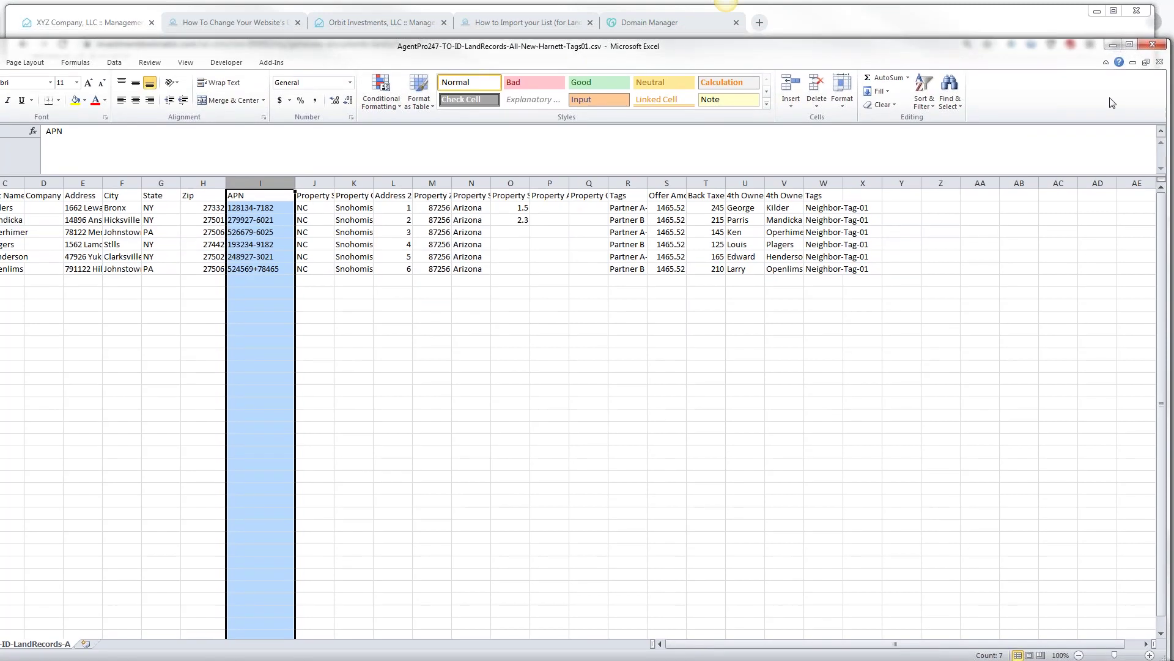
{"action": "left_click", "coordinate": [1111, 45]}
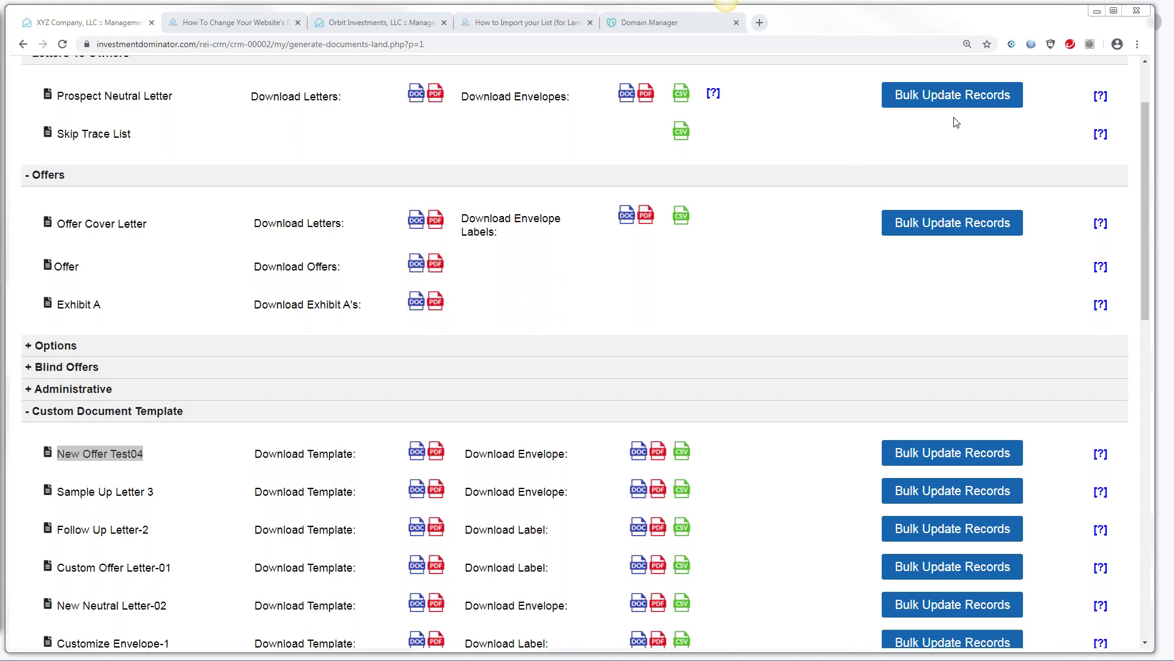
- Return to the land deals list in Investment Dominator and reposition the browser window
{"action": "left_click_drag", "start_coordinate": [1144, 153], "coordinate": [1144, 117]}
{"action": "left_click", "coordinate": [64, 74]}
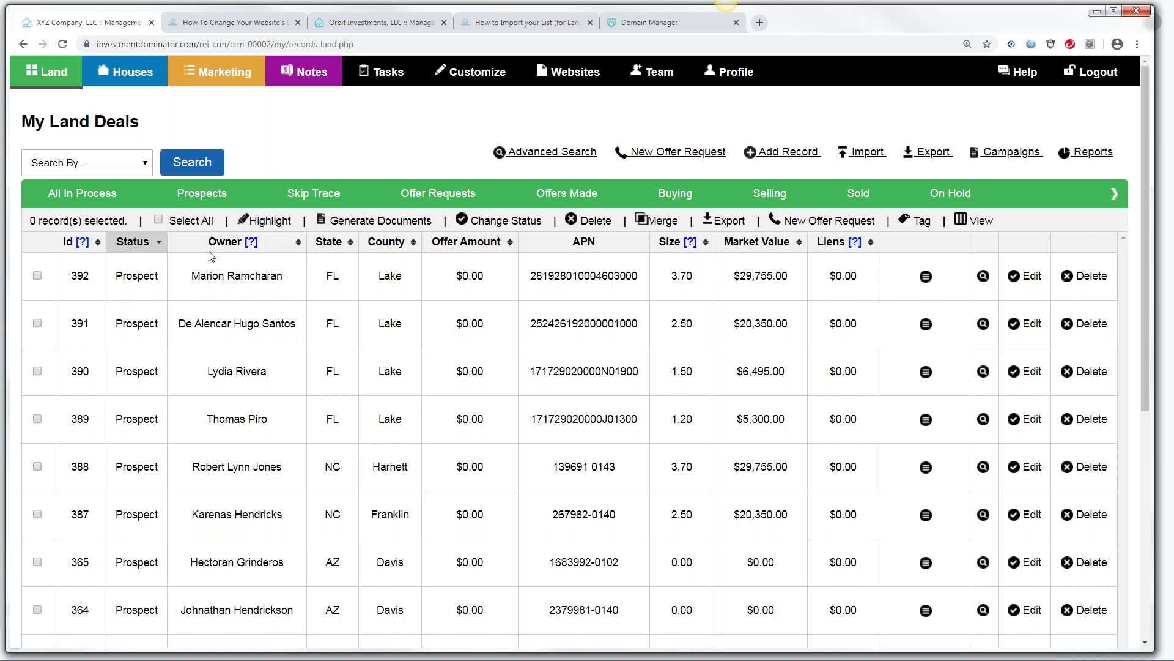
{"action": "left_click_drag", "start_coordinate": [812, 29], "coordinate": [812, 34]}
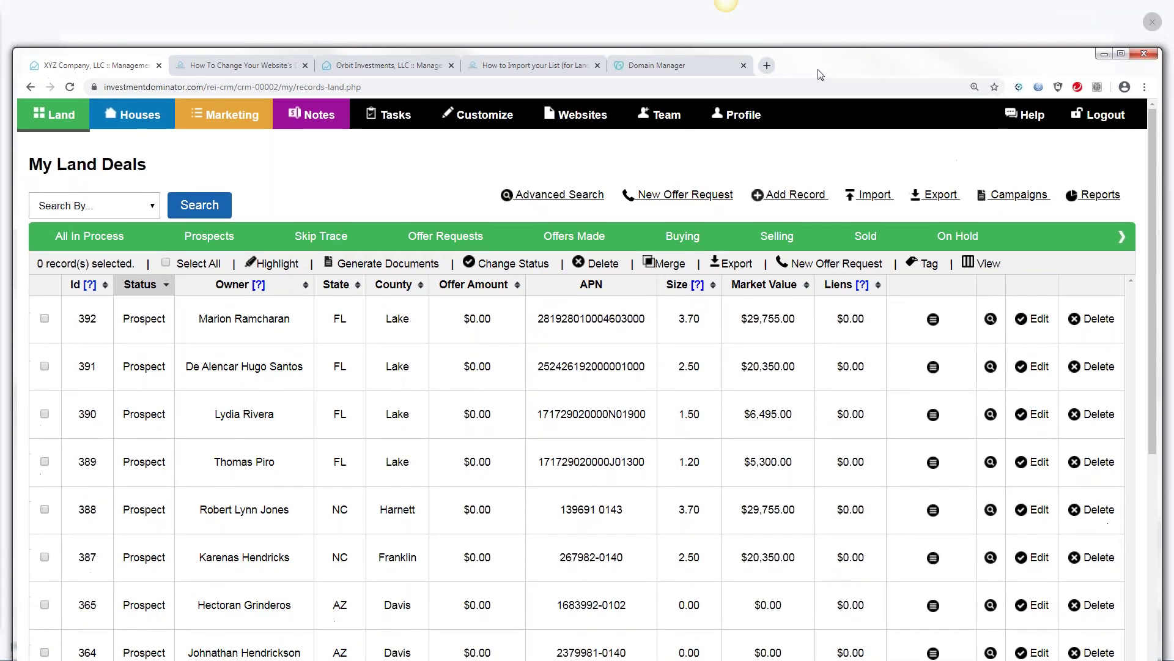
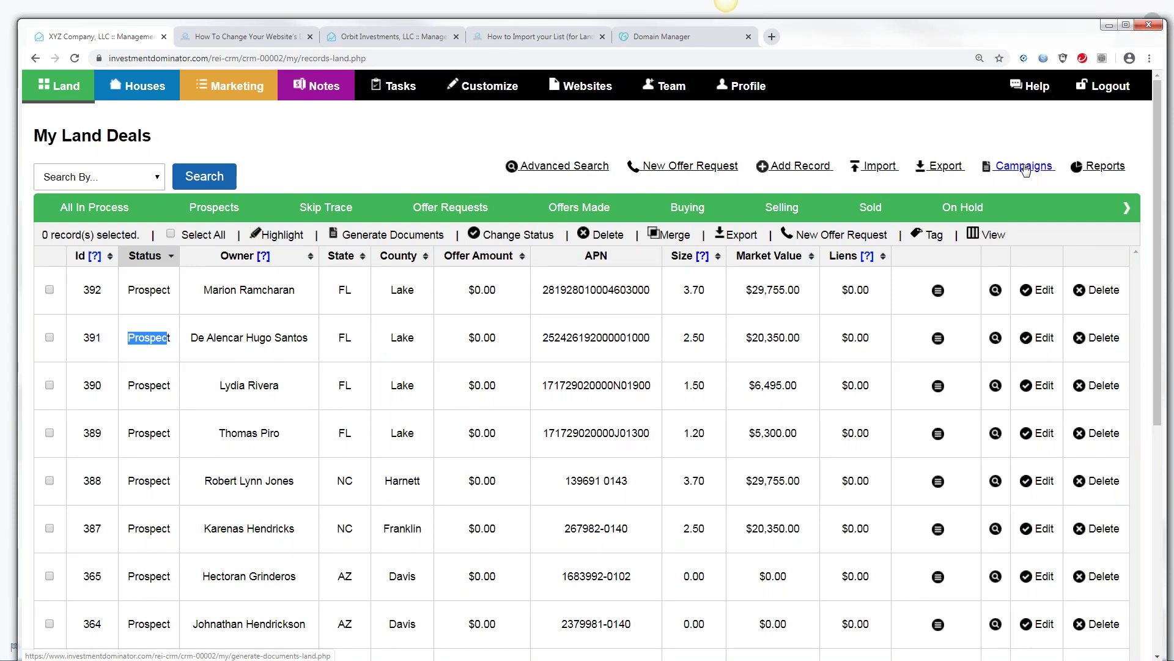
- Open the land campaigns and check the LetterPrinting.net template help for the Prospect Neutral Letter
{"action": "left_click", "coordinate": [1026, 169]}
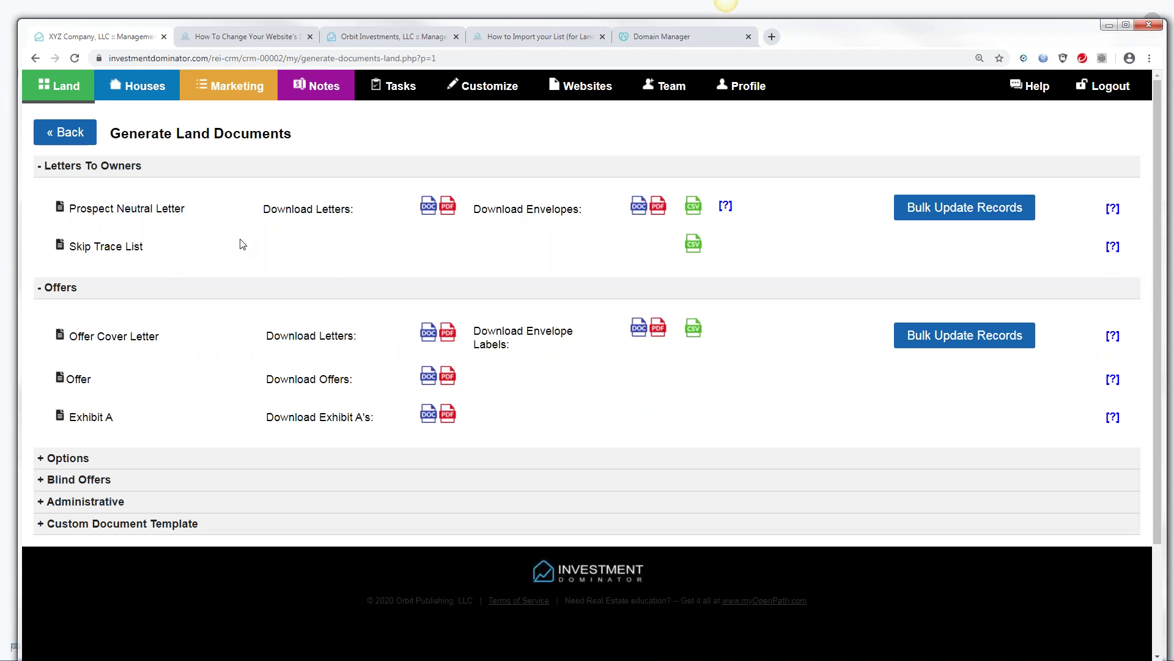
{"action": "left_click_drag", "start_coordinate": [186, 209], "coordinate": [73, 212]}
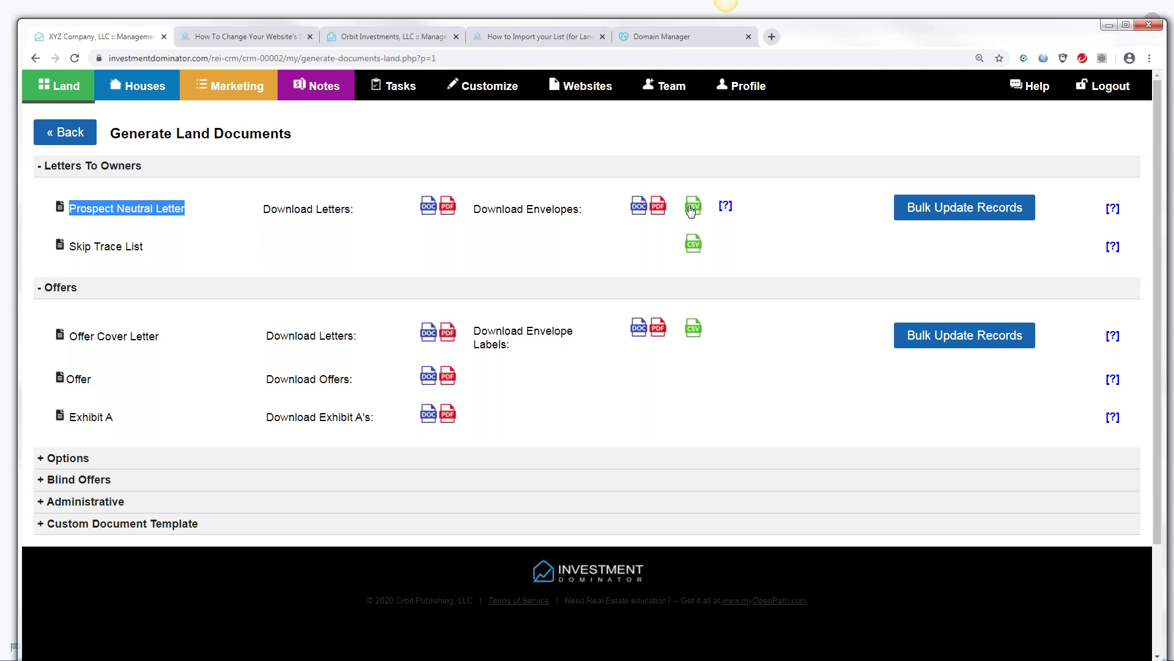
{"action": "mouse_move", "coordinate": [725, 210]}
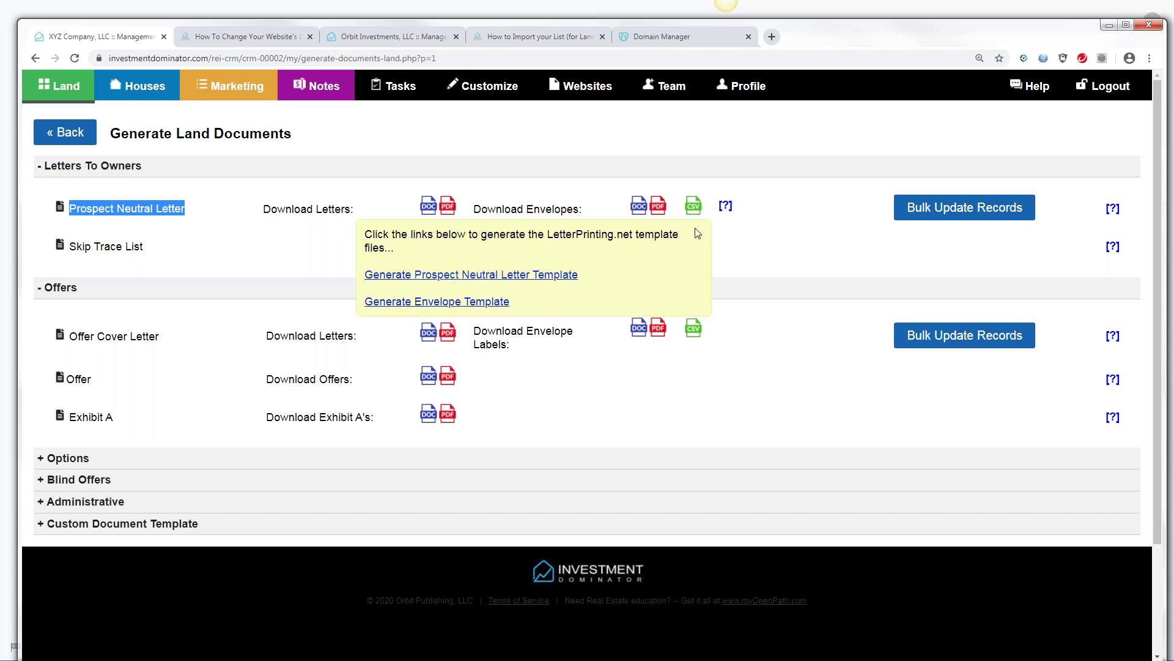
- Review the bulk update for the Prospect Neutral Letter, checking its source and target statuses, and go back without moving the records
{"action": "left_click", "coordinate": [955, 211]}
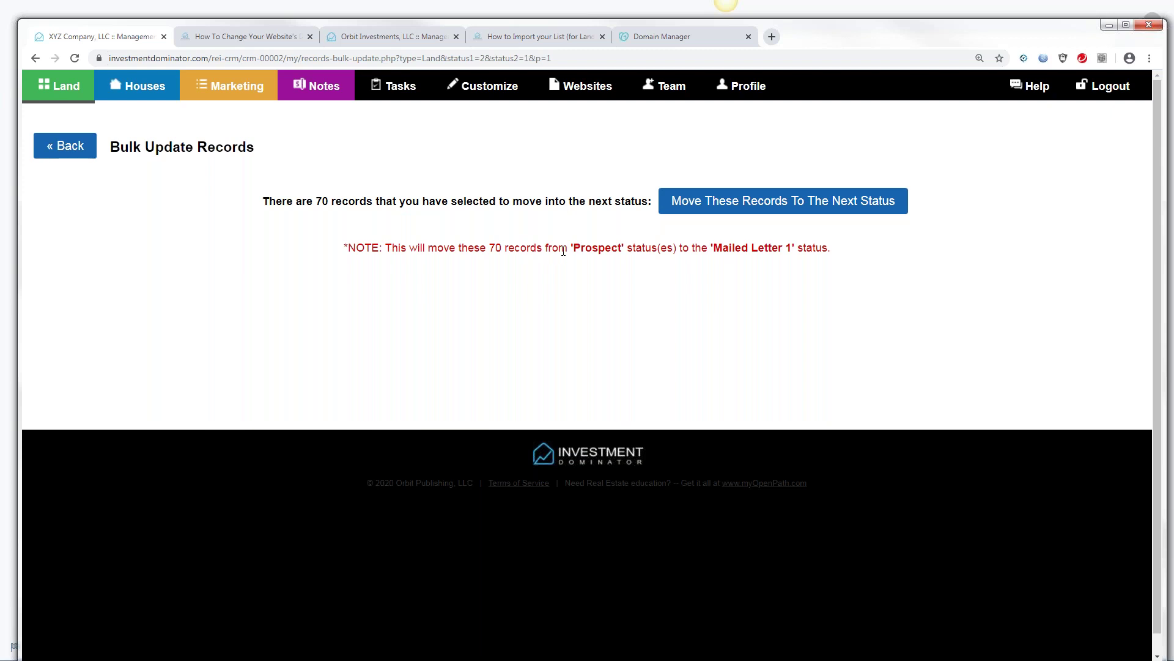
{"action": "left_click_drag", "start_coordinate": [573, 246], "coordinate": [618, 251]}
{"action": "left_click_drag", "start_coordinate": [714, 246], "coordinate": [793, 262]}
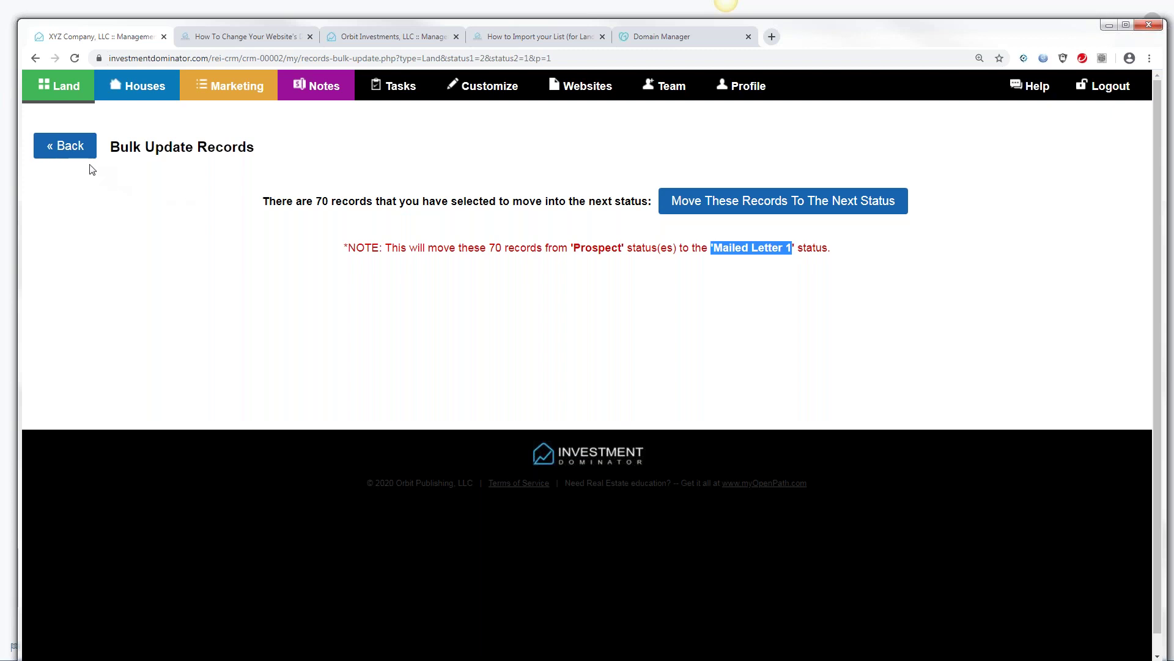
{"action": "left_click", "coordinate": [66, 149]}
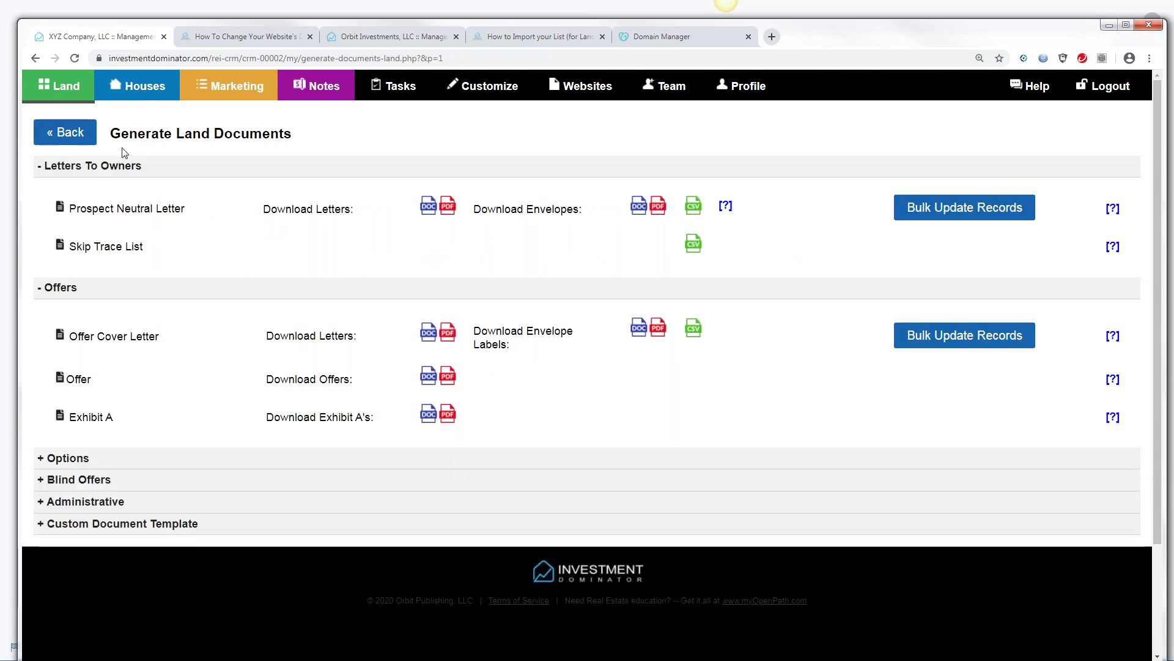
- Return to the land deals list and open the land list import page
{"action": "left_click", "coordinate": [66, 92]}
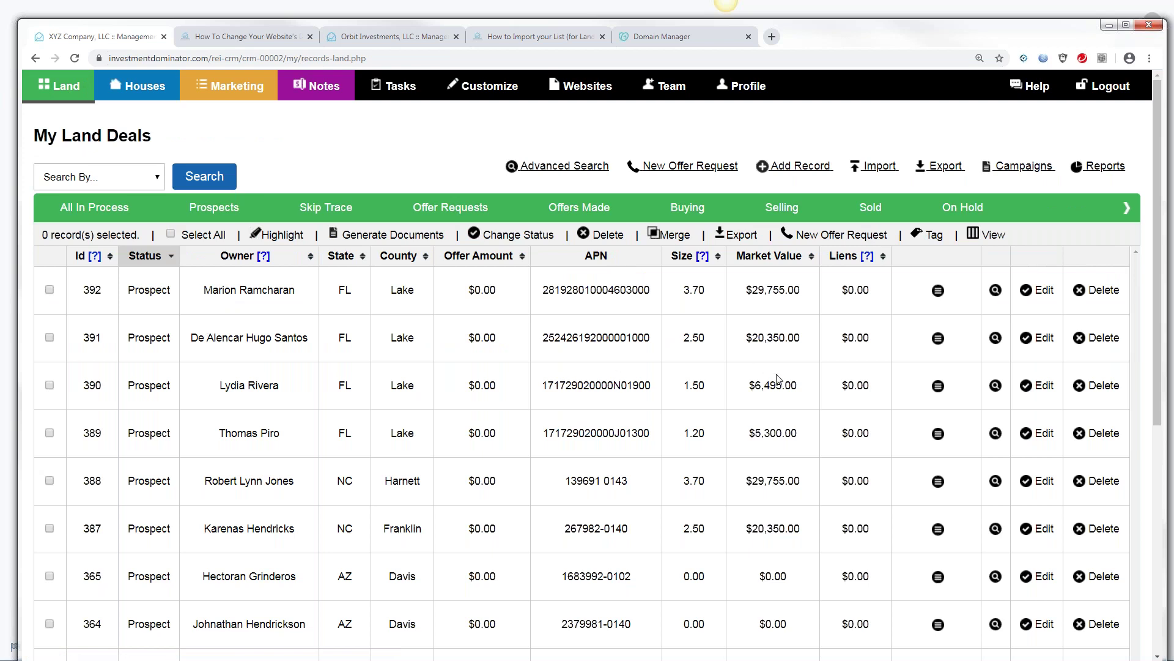
{"action": "left_click", "coordinate": [876, 167]}
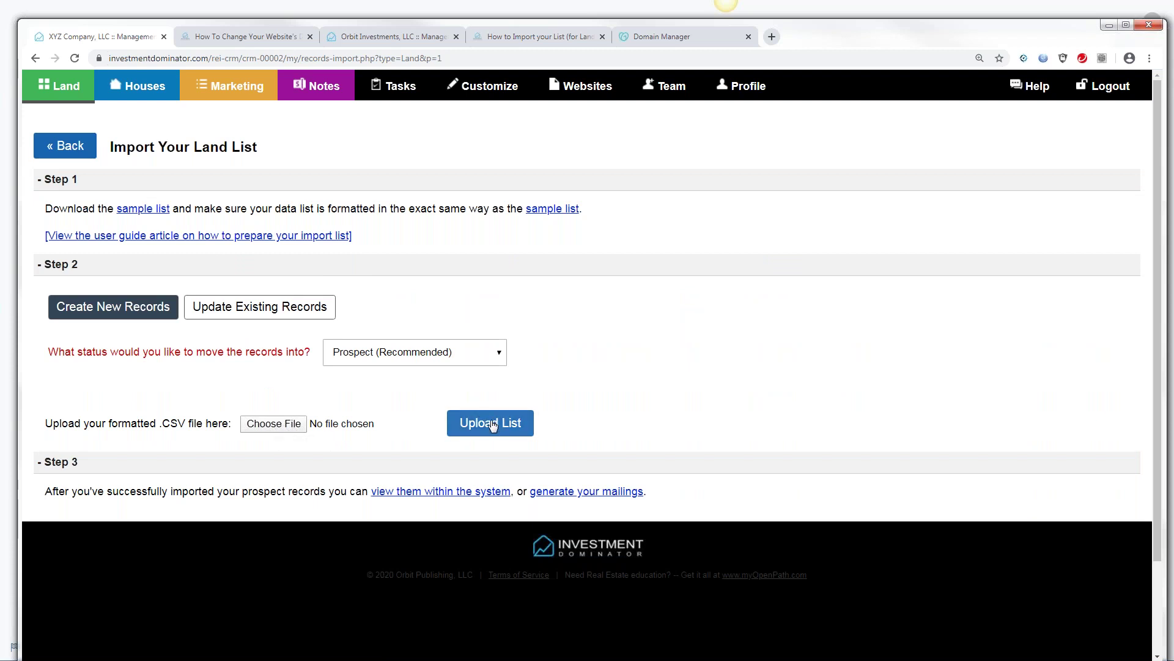
- Return to the land deals list, open land document generation and check the LetterPrinting.net template links for the Prospect Neutral Letter
{"action": "left_click", "coordinate": [74, 153]}
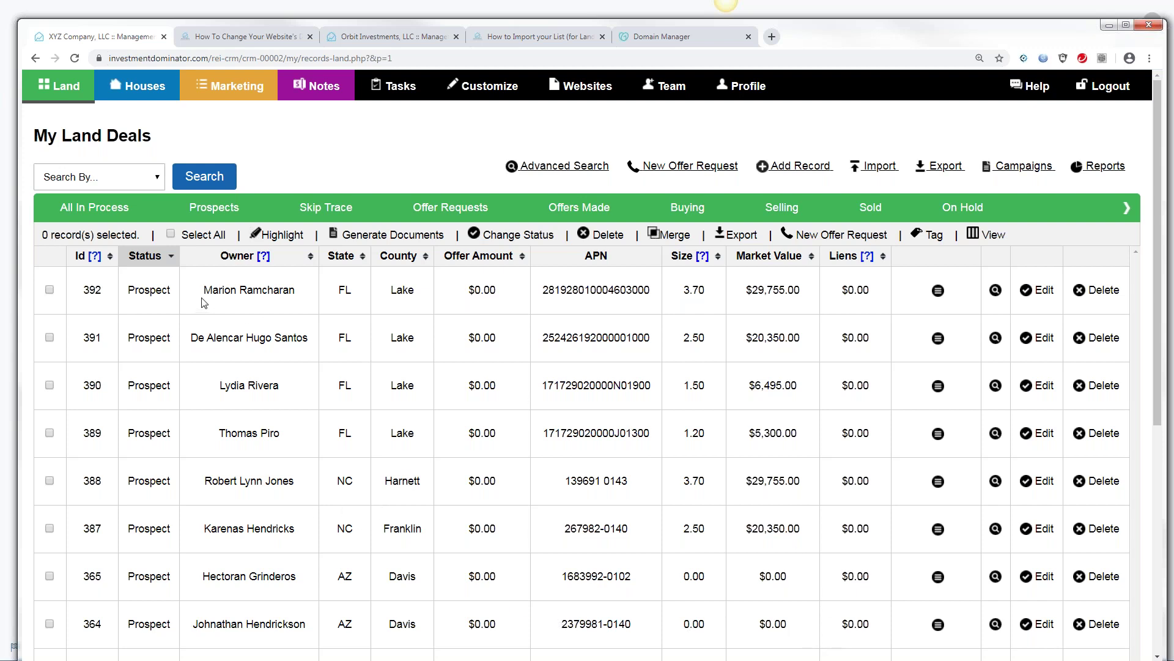
{"action": "left_click_drag", "start_coordinate": [130, 285], "coordinate": [195, 305]}
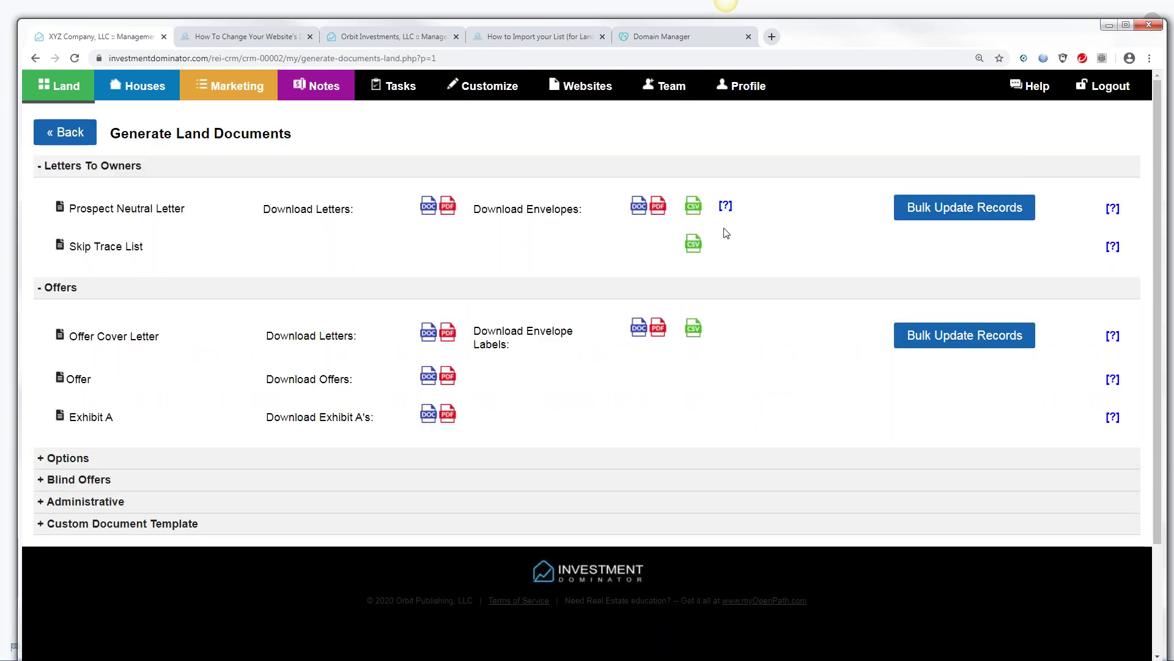
{"action": "mouse_move", "coordinate": [695, 212]}
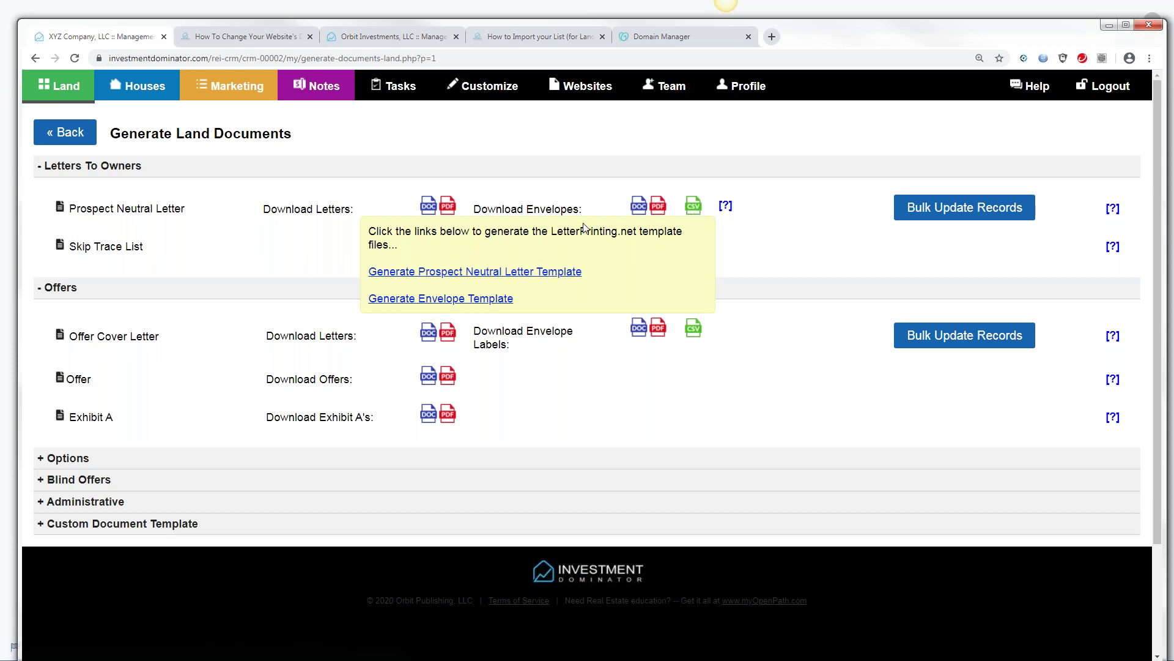
- Review the bulk status update for the Prospect Neutral Letter without moving the records, and go back to the land deals list
{"action": "left_click", "coordinate": [949, 209]}
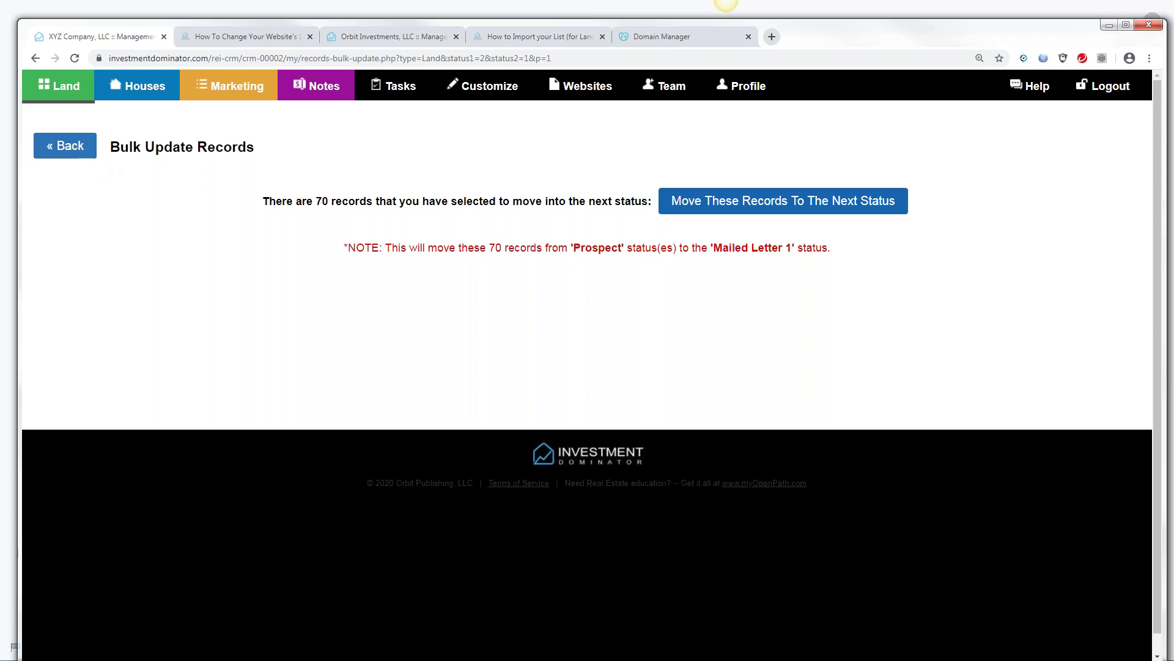
{"action": "left_click", "coordinate": [65, 146]}
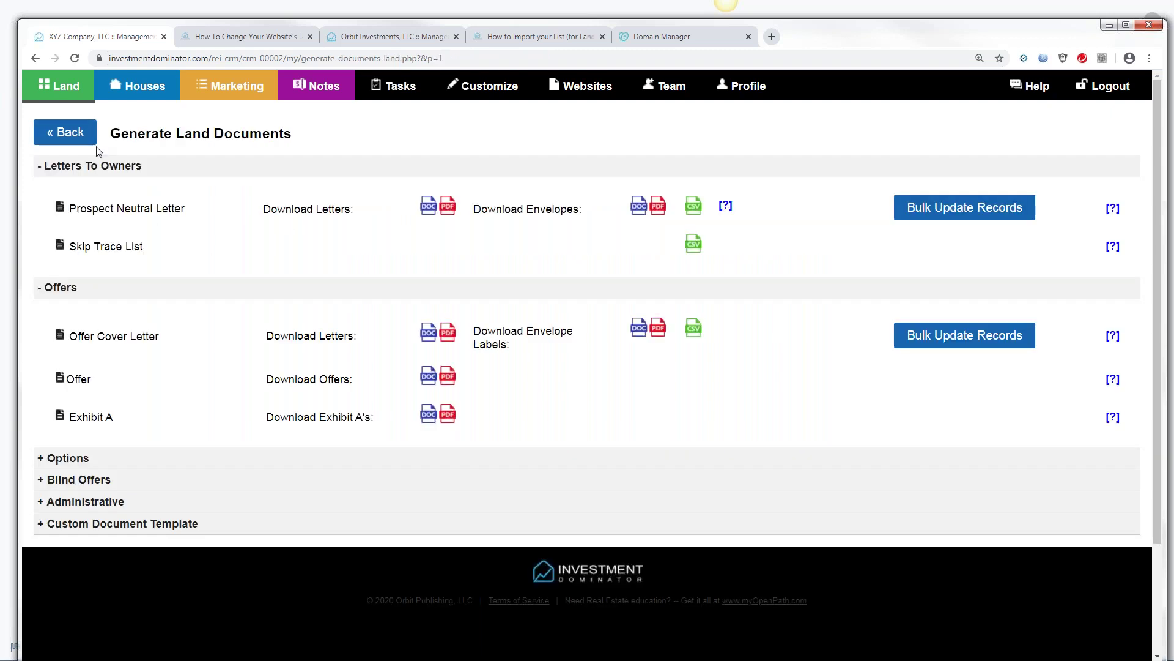
{"action": "left_click", "coordinate": [69, 91]}
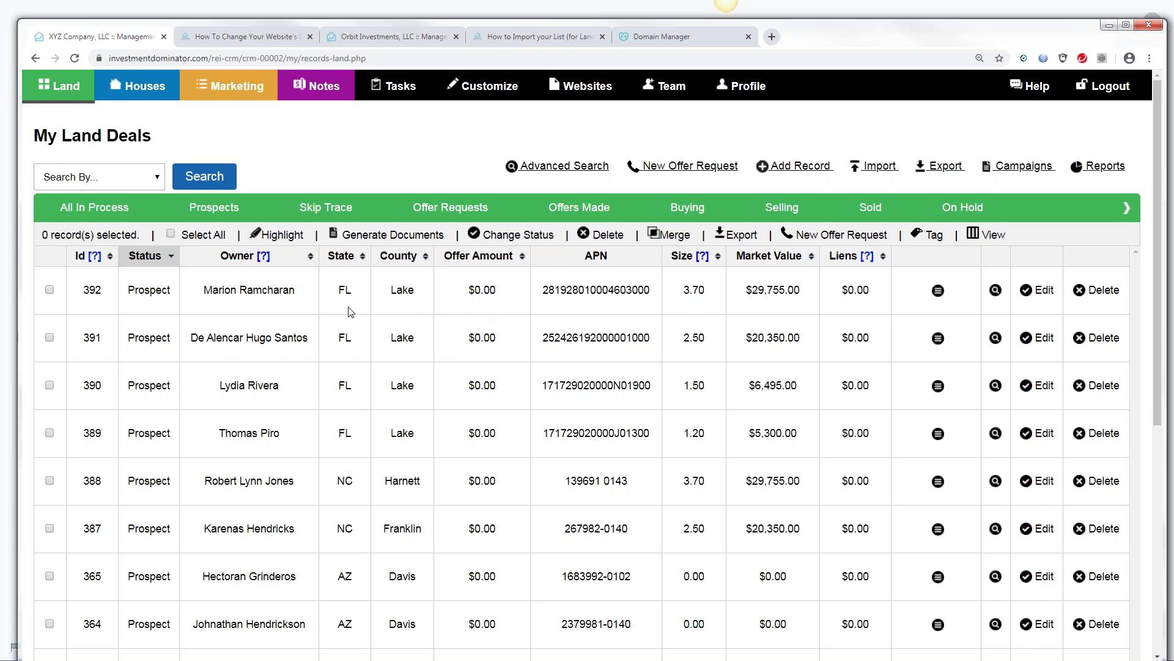
- Highlight the Prospect status of the first three land records, one after another
{"action": "double_click", "coordinate": [130, 294]}
{"action": "left_click_drag", "start_coordinate": [129, 338], "coordinate": [183, 349]}
{"action": "left_click_drag", "start_coordinate": [126, 392], "coordinate": [194, 394]}
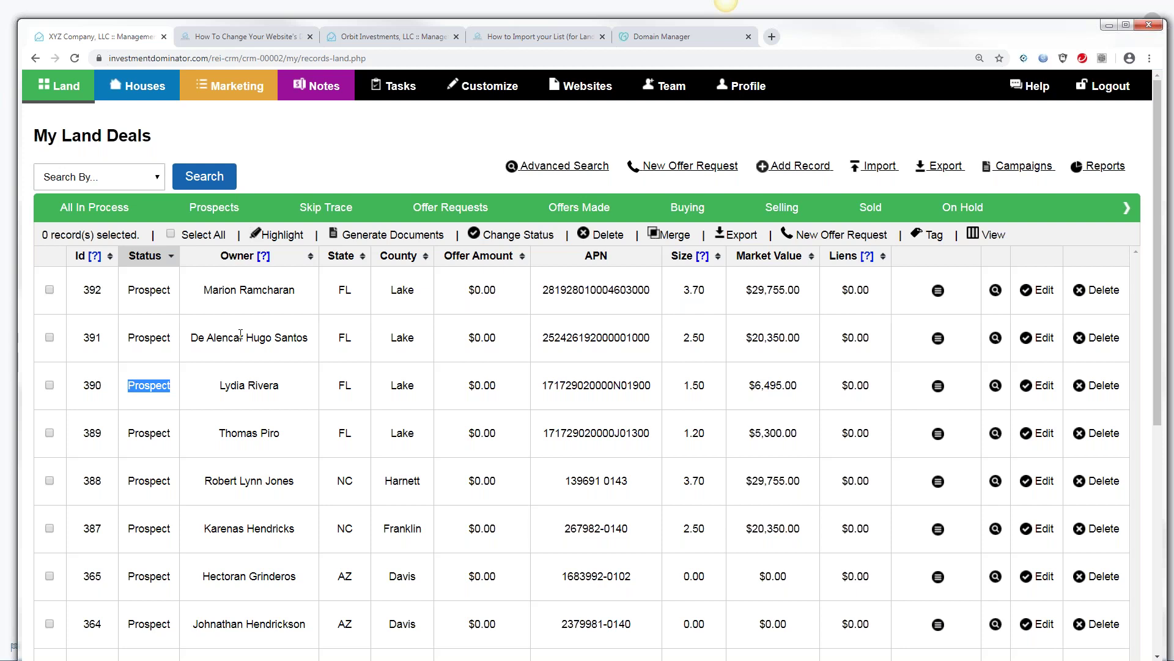
- Open the Support Center and search the user guide for "import"
{"action": "left_click", "coordinate": [1038, 92]}
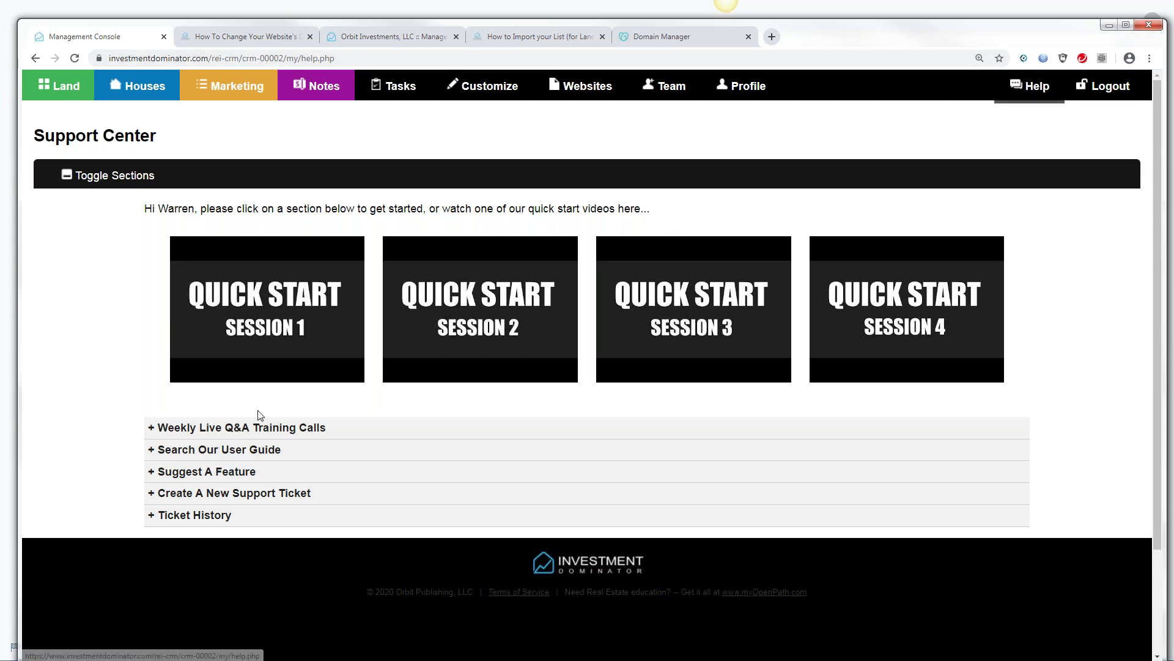
{"action": "left_click", "coordinate": [216, 453]}
{"action": "left_click", "coordinate": [203, 570]}
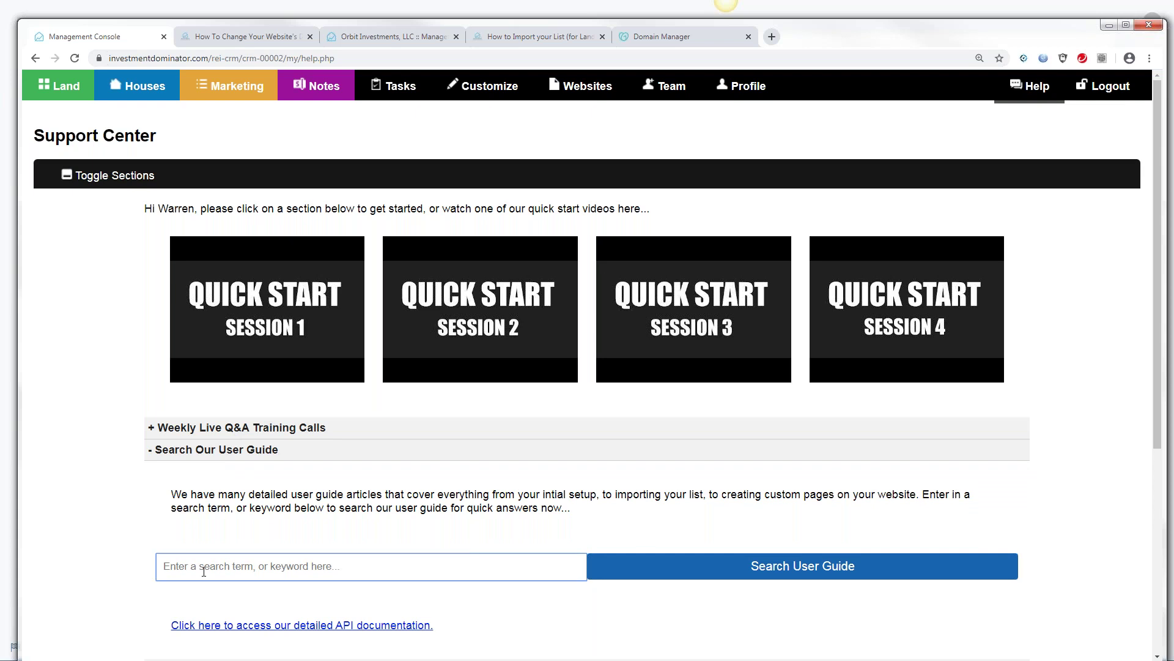
{"action": "type", "text": "import"}
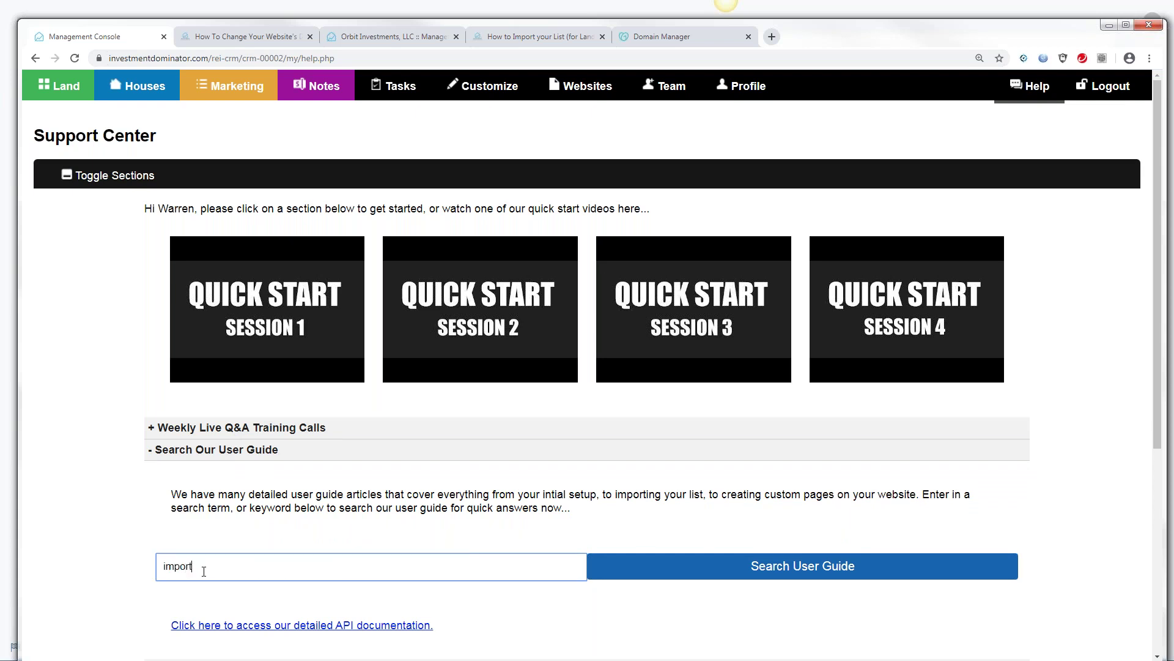
{"action": "left_click", "coordinate": [782, 569]}
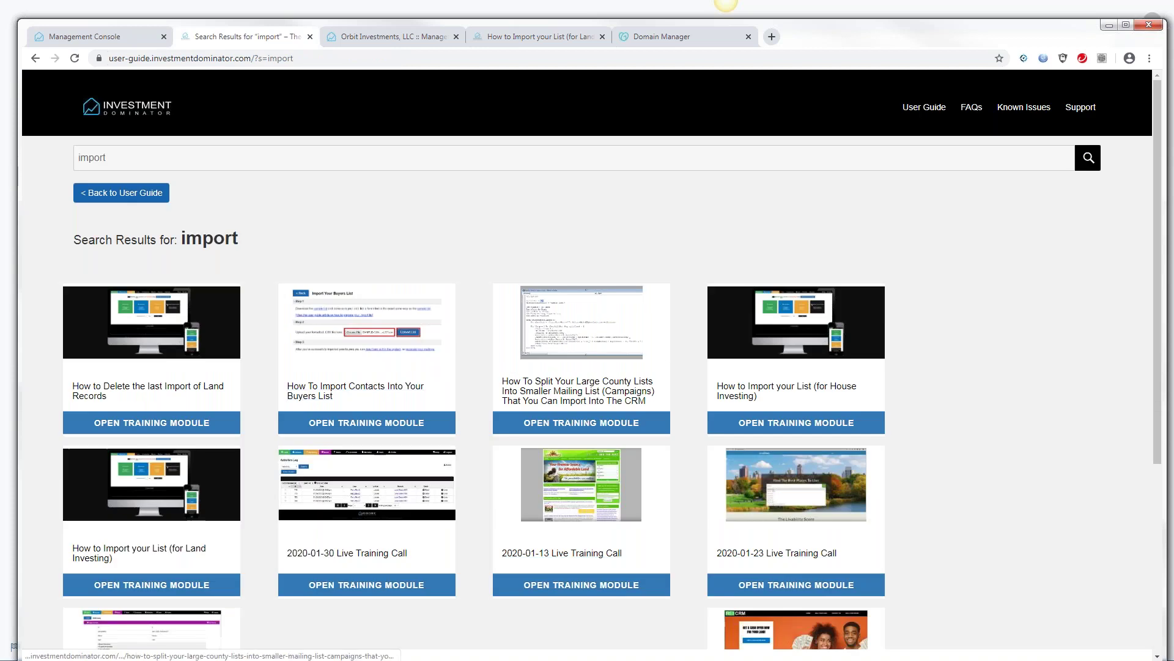
- Open the guide article "How to Import your List (for Land Investing)" and read its file format section
{"action": "left_click", "coordinate": [143, 555]}
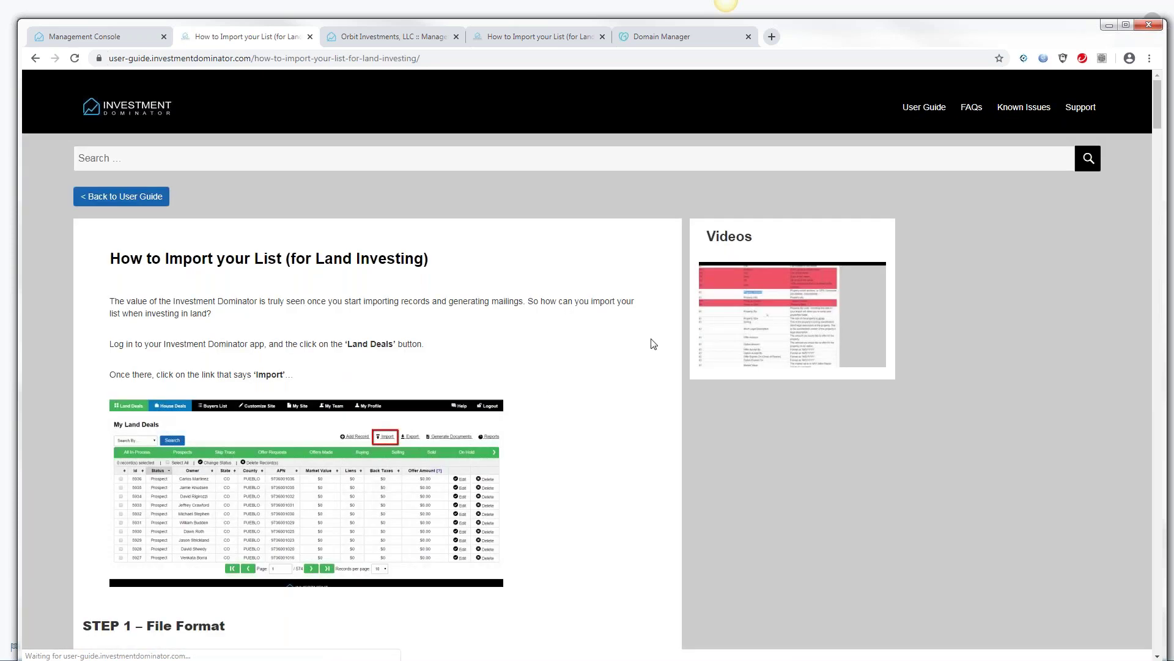
{"action": "left_click_drag", "start_coordinate": [110, 258], "coordinate": [330, 264]}
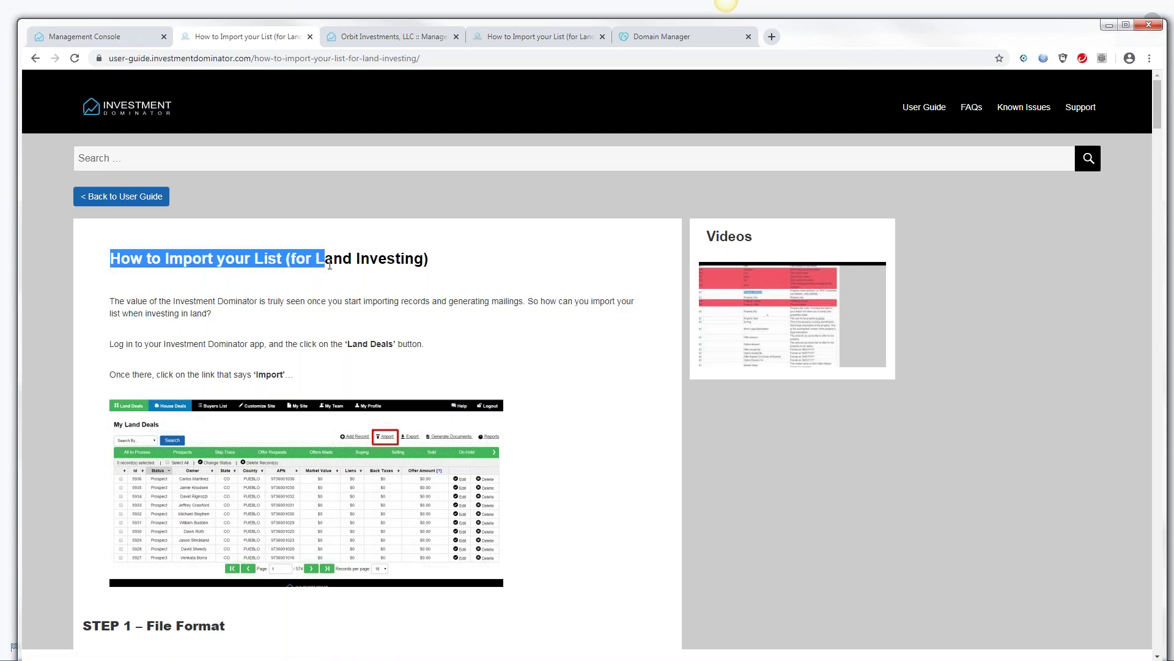
{"action": "left_click_drag", "start_coordinate": [1158, 122], "coordinate": [1173, 162]}
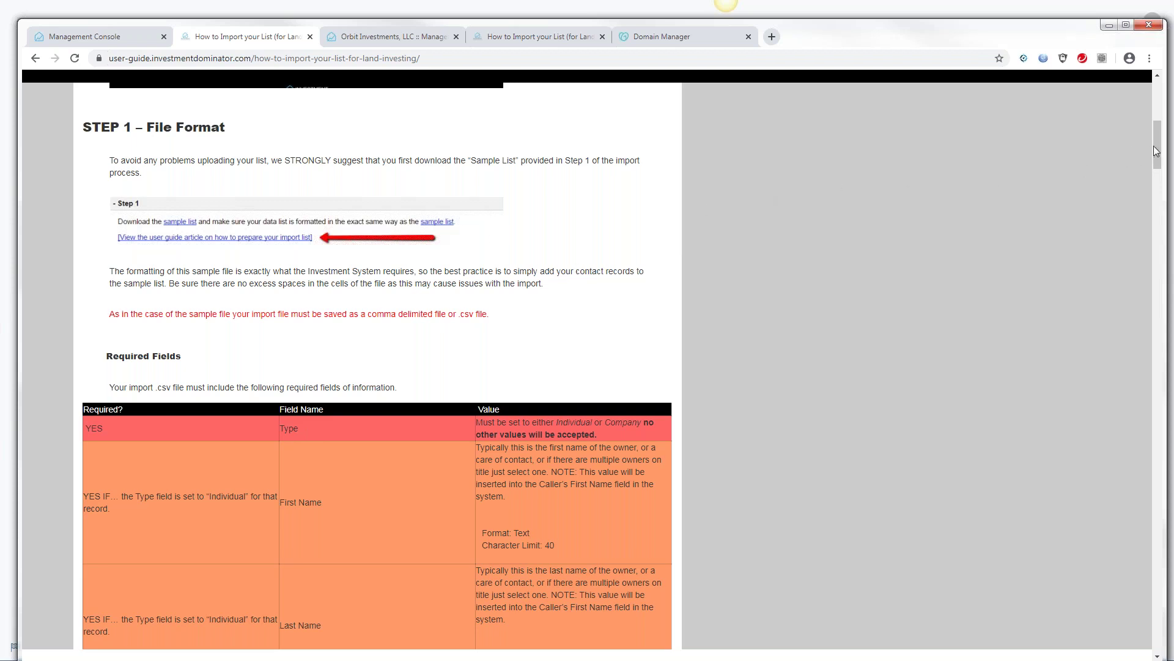
{"action": "left_click_drag", "start_coordinate": [1158, 152], "coordinate": [1159, 150]}
{"action": "scroll", "coordinate": [1156, 144], "scroll_direction": "up", "scroll_amount": 1}
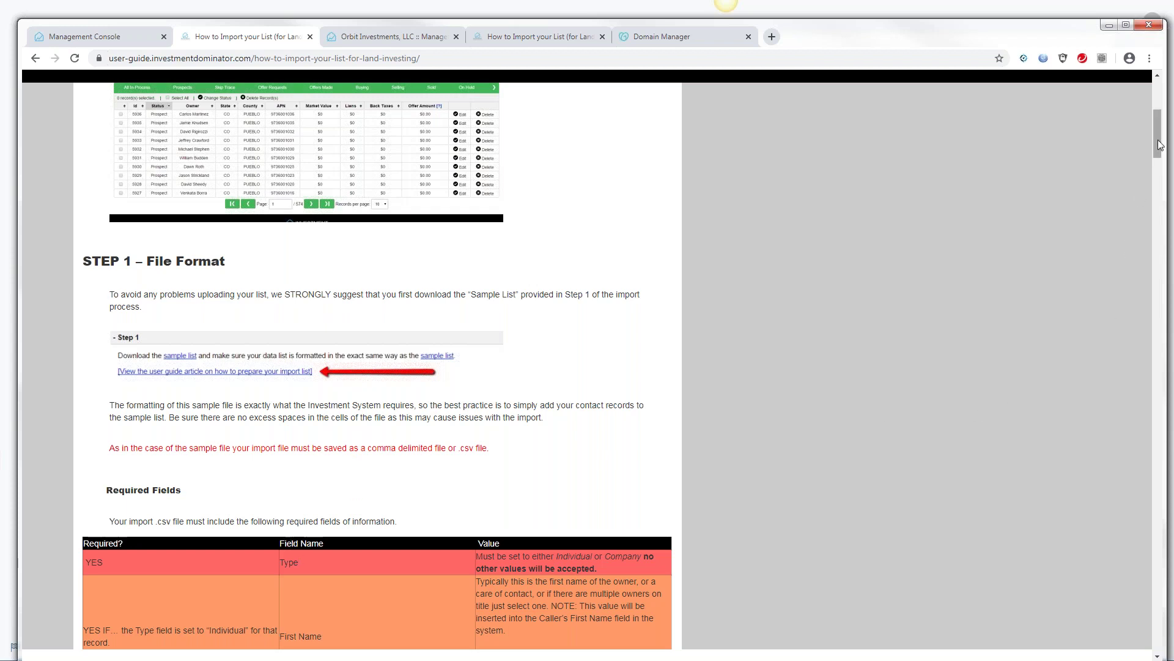
{"action": "scroll", "coordinate": [510, 133], "scroll_direction": "down", "scroll_amount": 4}
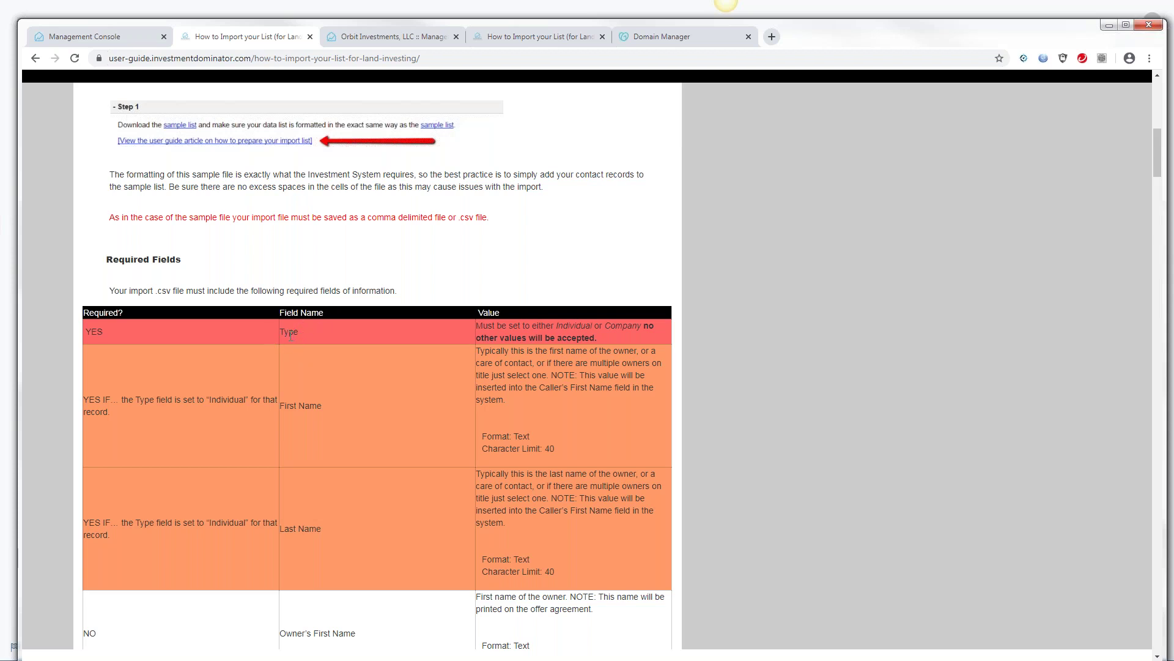
- Examine the article's required fields table, highlighting the First Name and Last Name fields, and review the sample list instructions
{"action": "left_click_drag", "start_coordinate": [285, 406], "coordinate": [349, 407]}
{"action": "left_click_drag", "start_coordinate": [1157, 164], "coordinate": [1140, 110]}
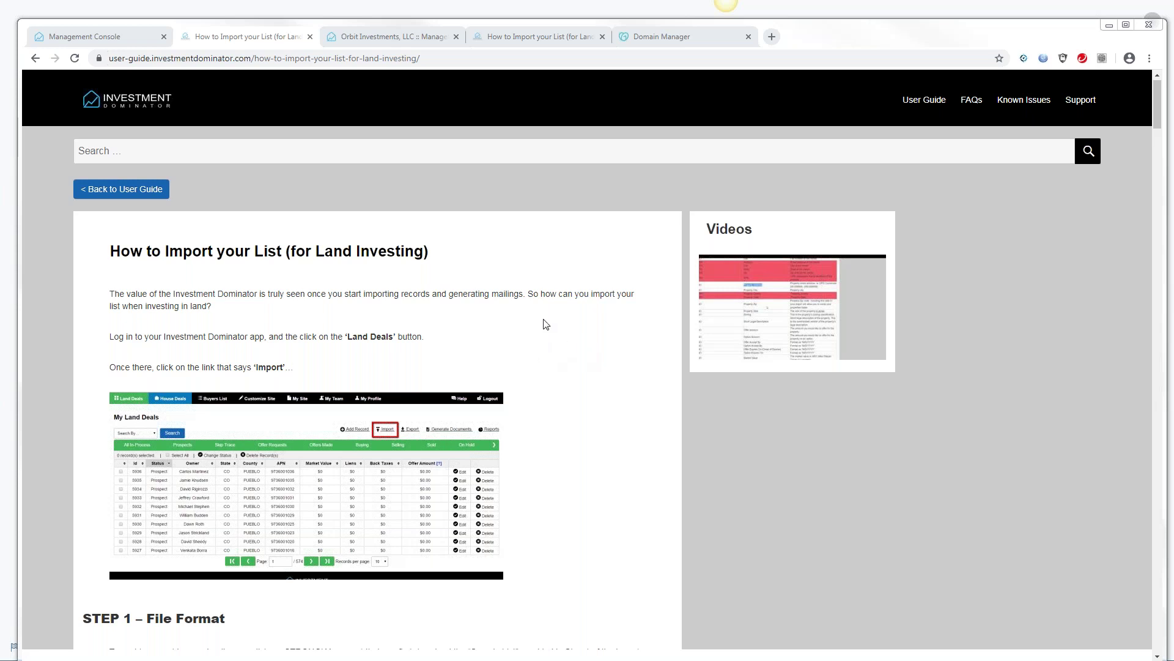
{"action": "scroll", "coordinate": [1160, 121], "scroll_direction": "down", "scroll_amount": 12}
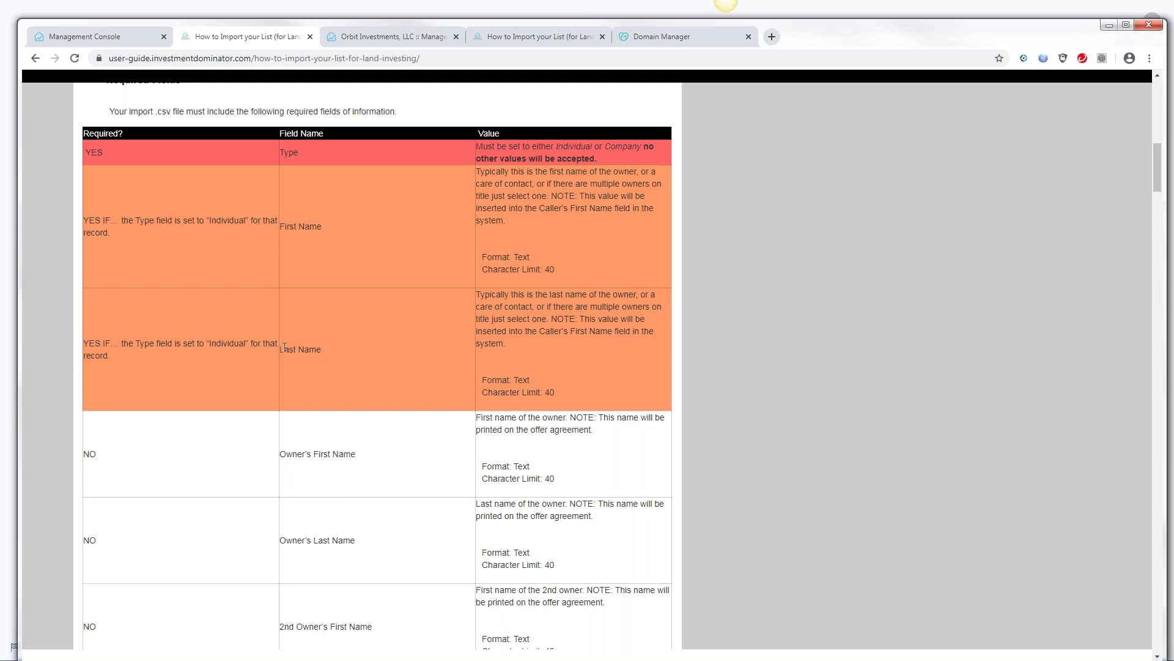
{"action": "left_click_drag", "start_coordinate": [285, 349], "coordinate": [323, 350]}
{"action": "left_click_drag", "start_coordinate": [1158, 182], "coordinate": [1169, 152]}
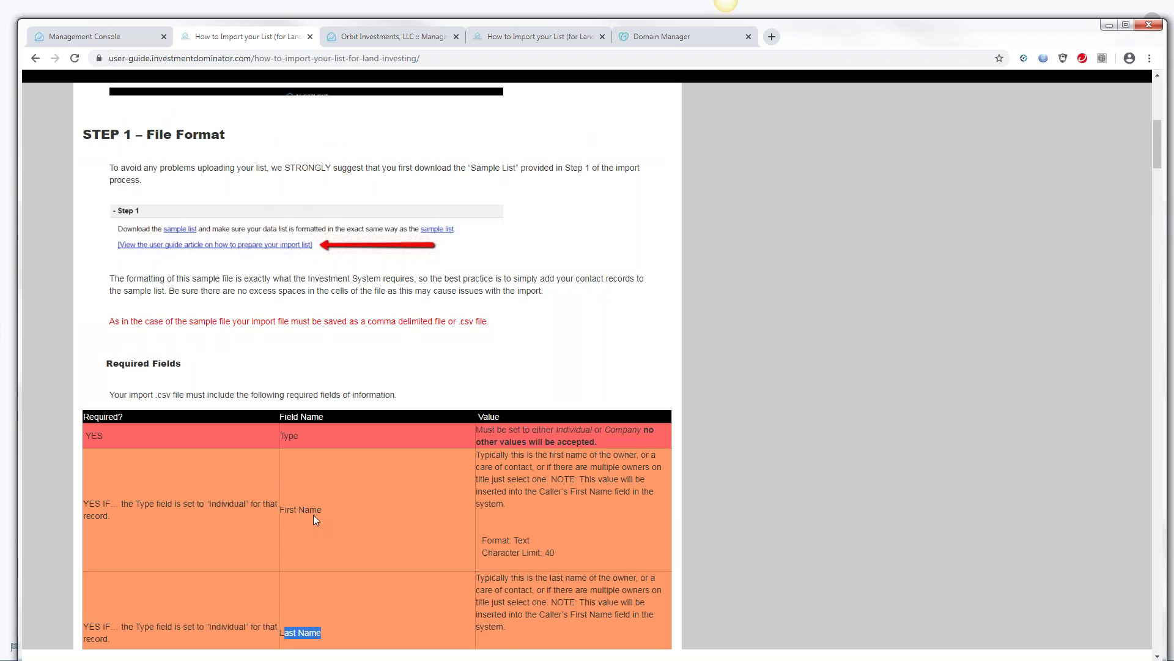
{"action": "left_click_drag", "start_coordinate": [1161, 162], "coordinate": [1160, 169]}
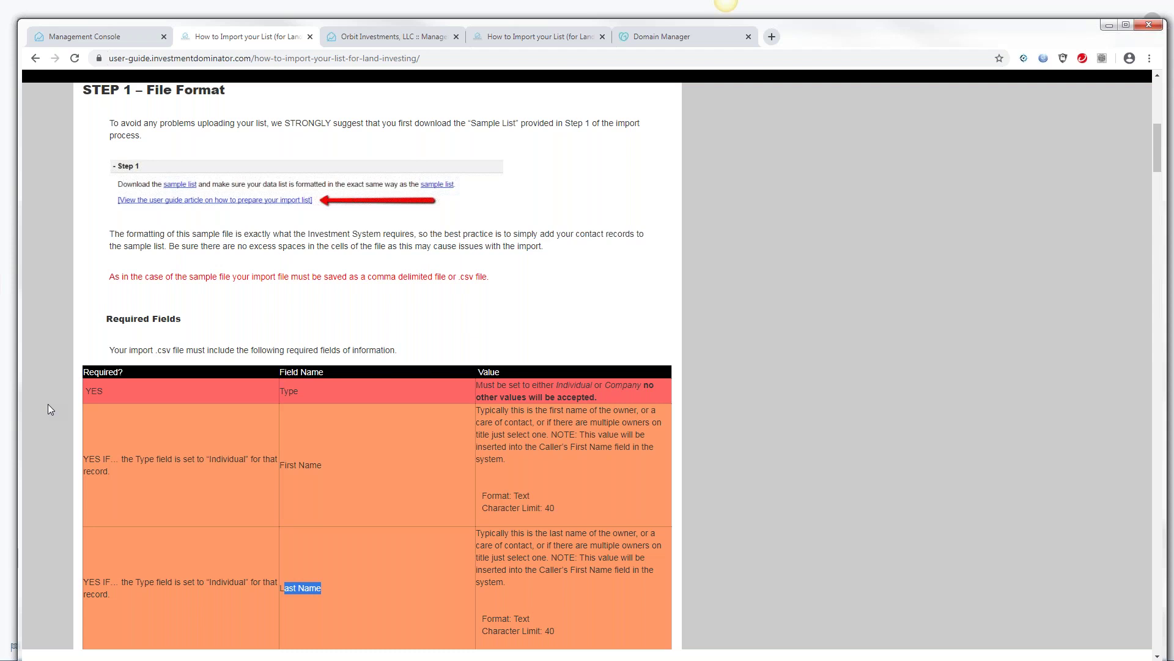
- Switch to the land records CSV in Excel and add a leading 0 to the APNs in cells I3 and I4
{"action": "key", "text": "alt+Tab"}
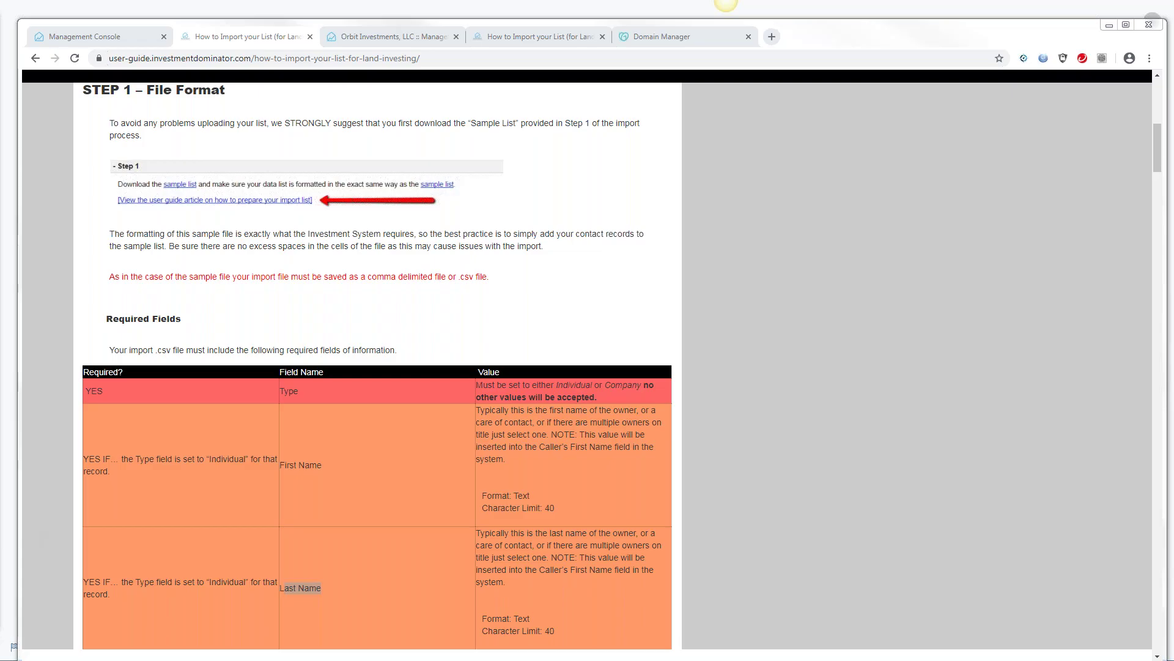
{"action": "key", "text": "alt+Tab"}
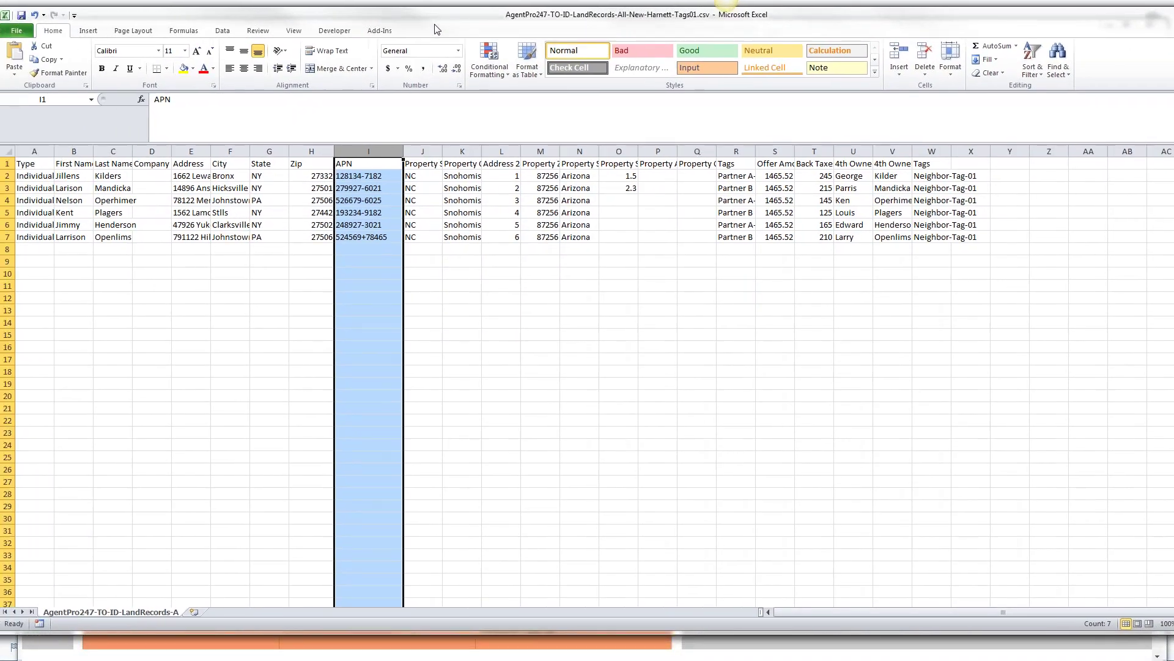
{"action": "left_click", "coordinate": [348, 191]}
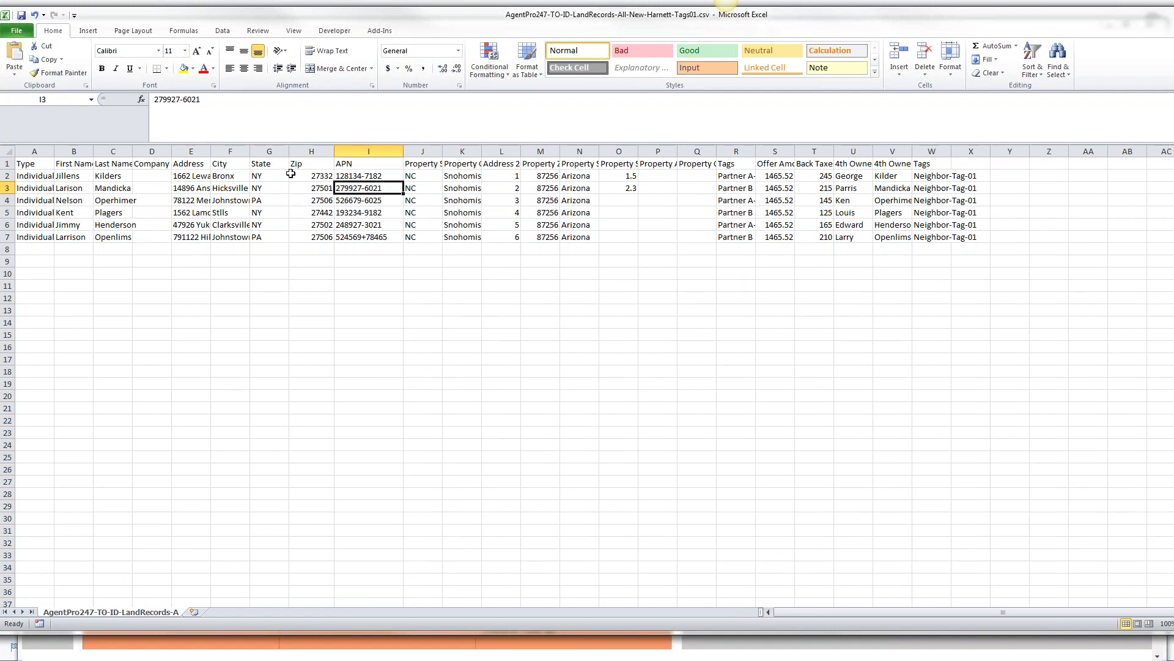
{"action": "left_click", "coordinate": [156, 102]}
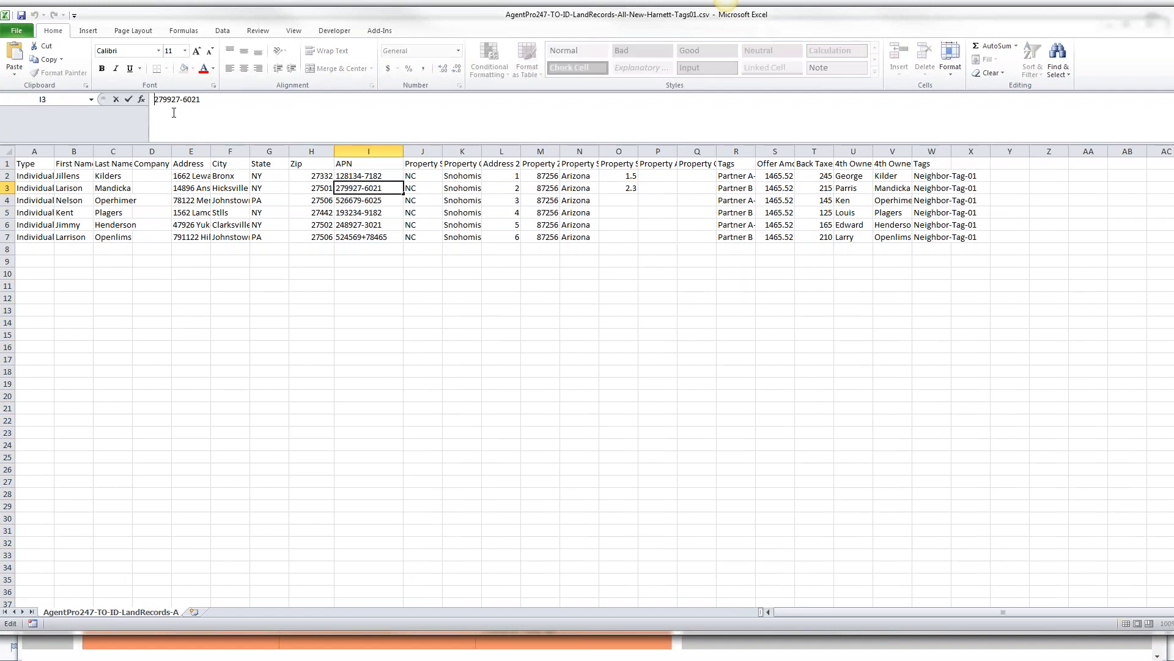
{"action": "type", "text": "0"}
{"action": "left_click", "coordinate": [348, 204]}
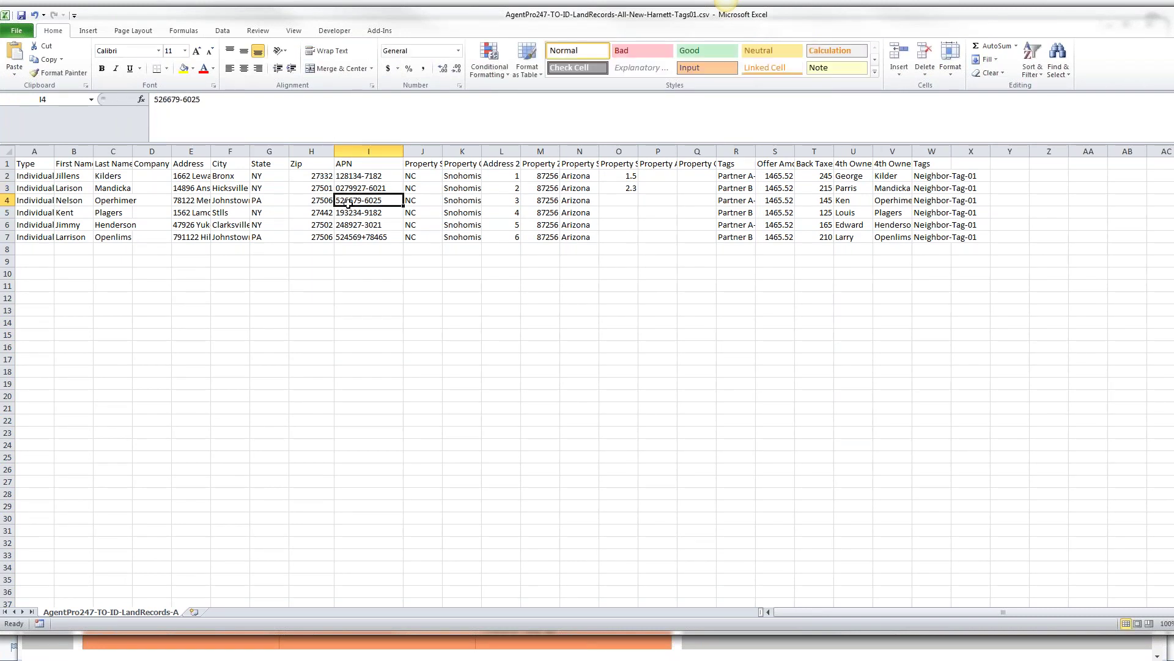
{"action": "left_click", "coordinate": [154, 99]}
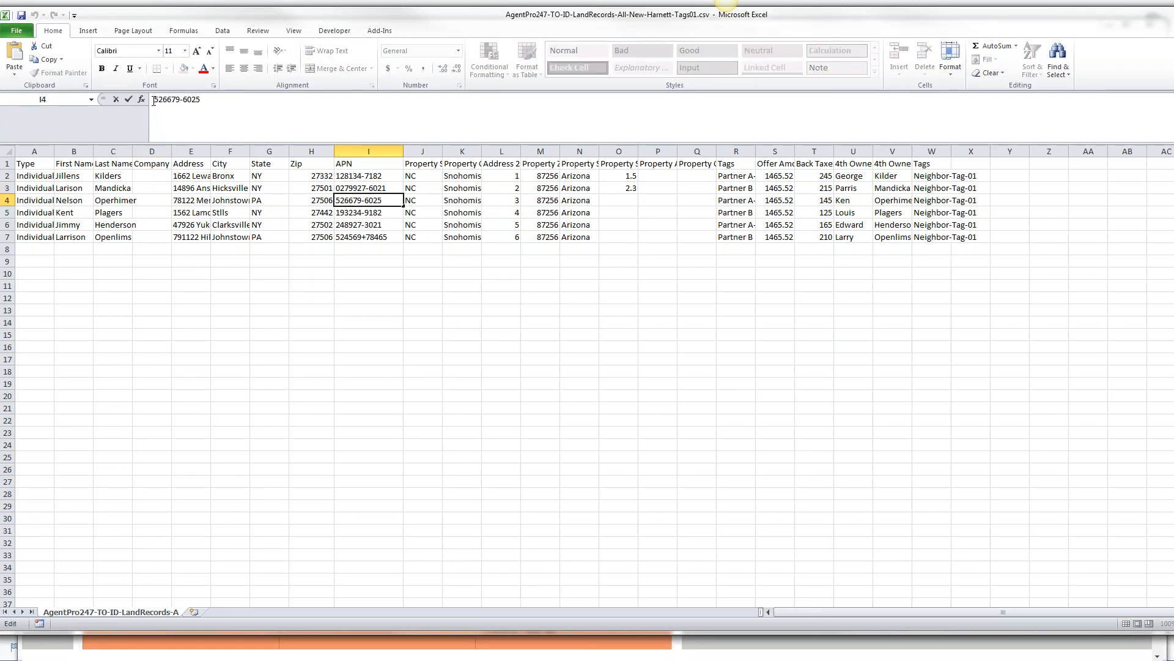
{"action": "type", "text": "0"}
{"action": "left_click", "coordinate": [436, 253]}
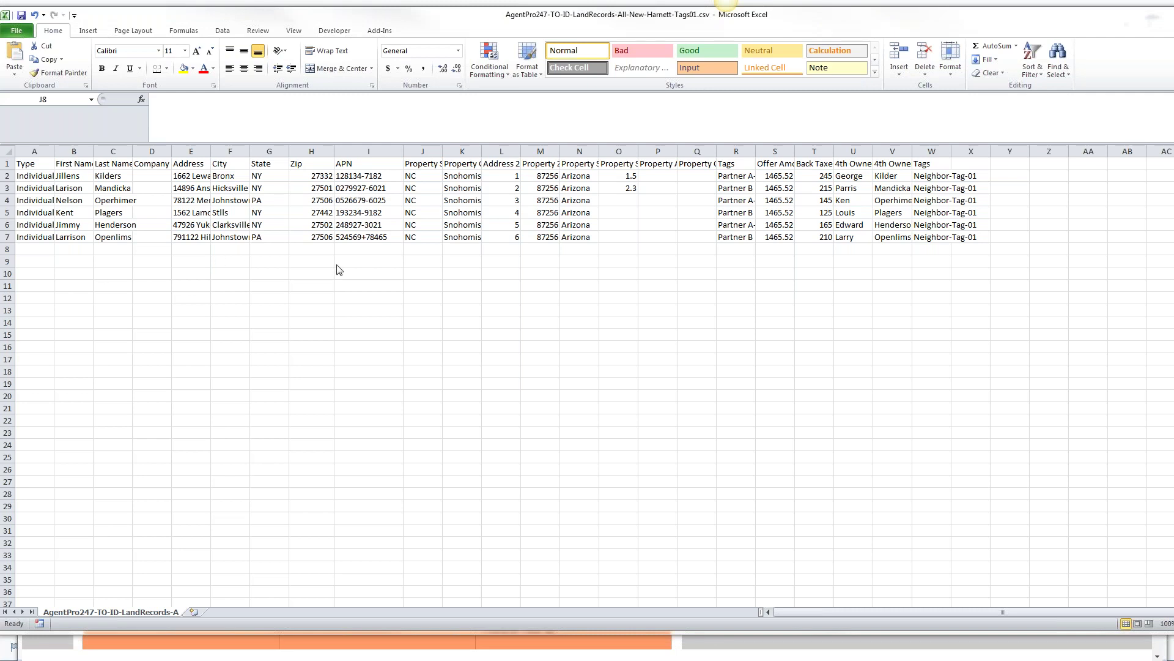
- Format the APN column I as Number with 0 decimal places
{"action": "left_click", "coordinate": [358, 151]}
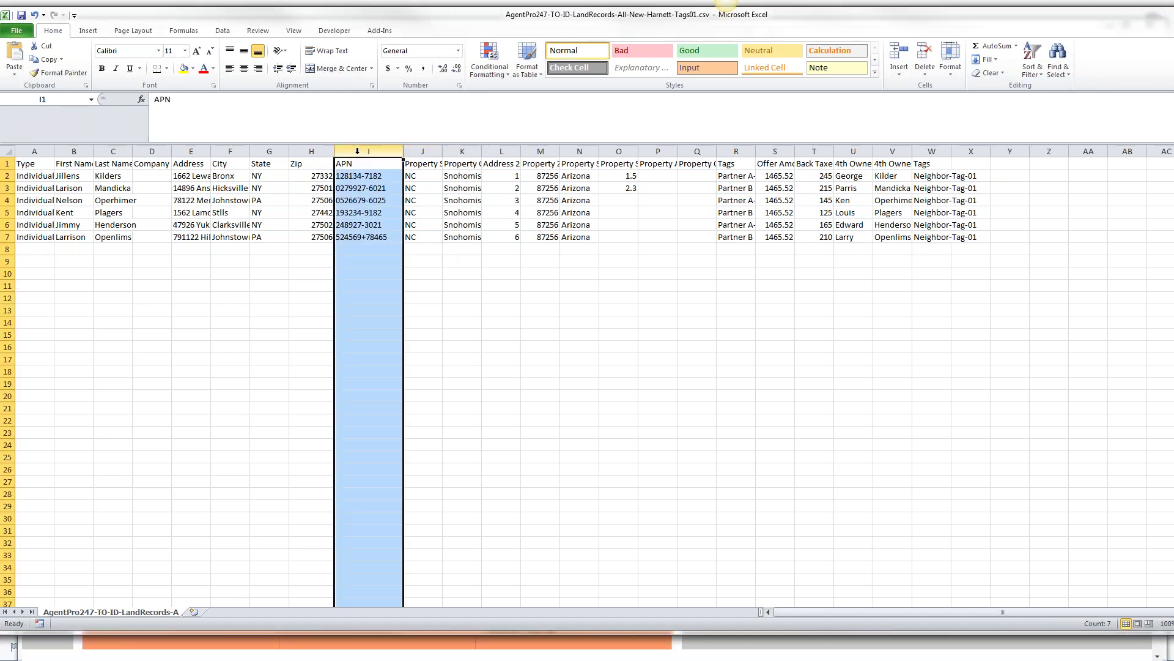
{"action": "right_click", "coordinate": [357, 151]}
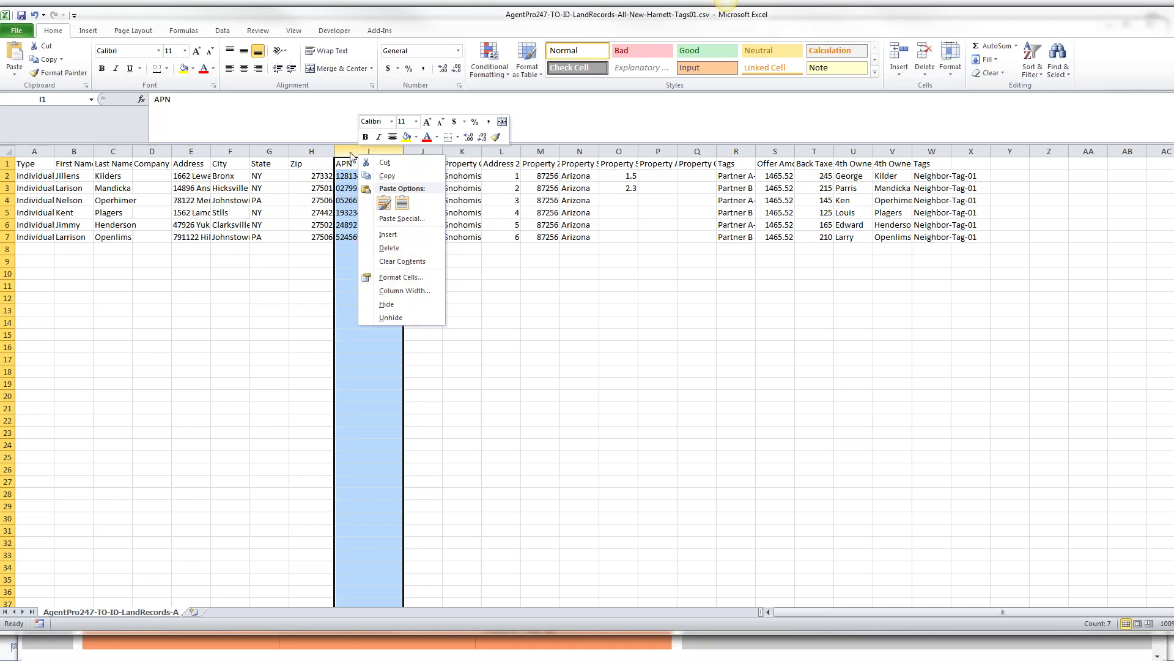
{"action": "left_click", "coordinate": [400, 280]}
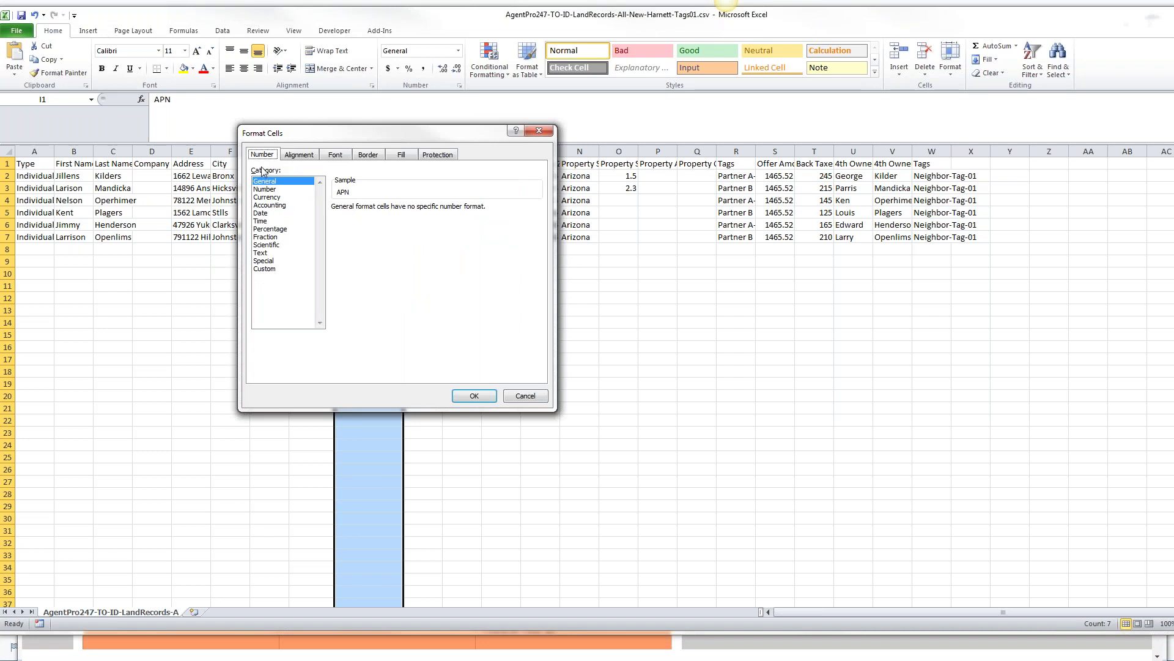
{"action": "left_click", "coordinate": [264, 189]}
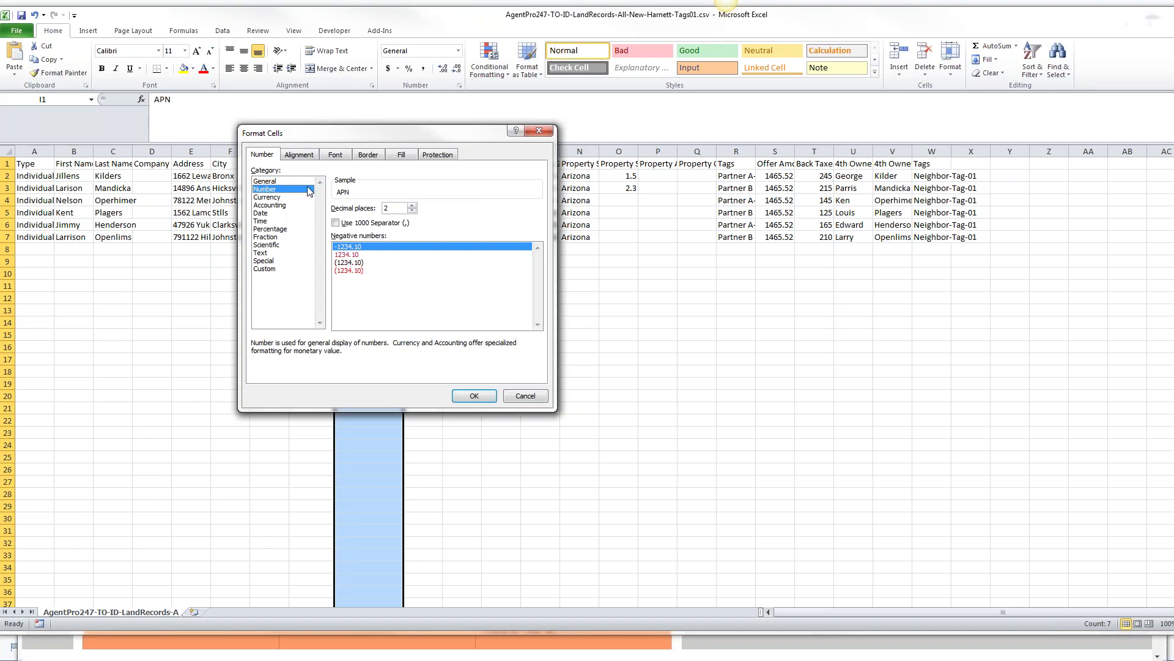
{"action": "left_click", "coordinate": [412, 210]}
{"action": "left_click", "coordinate": [413, 210]}
{"action": "left_click", "coordinate": [475, 397]}
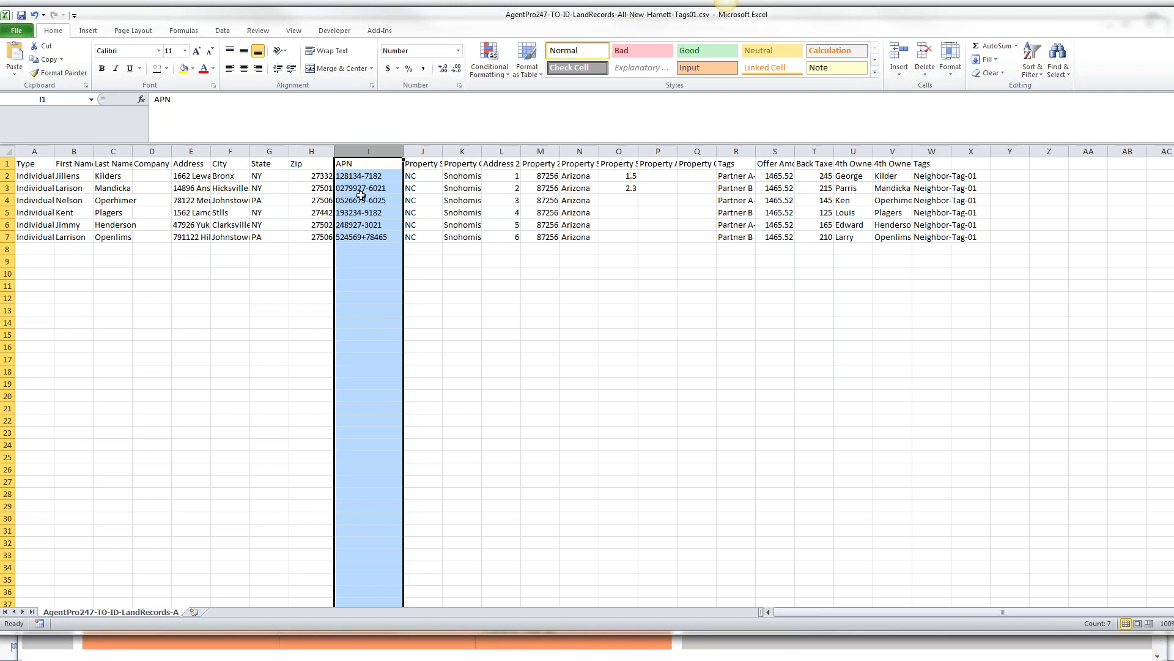
- Reopen the APN column's cell format and reapply the Number category with 0 decimal places
{"action": "right_click", "coordinate": [356, 153]}
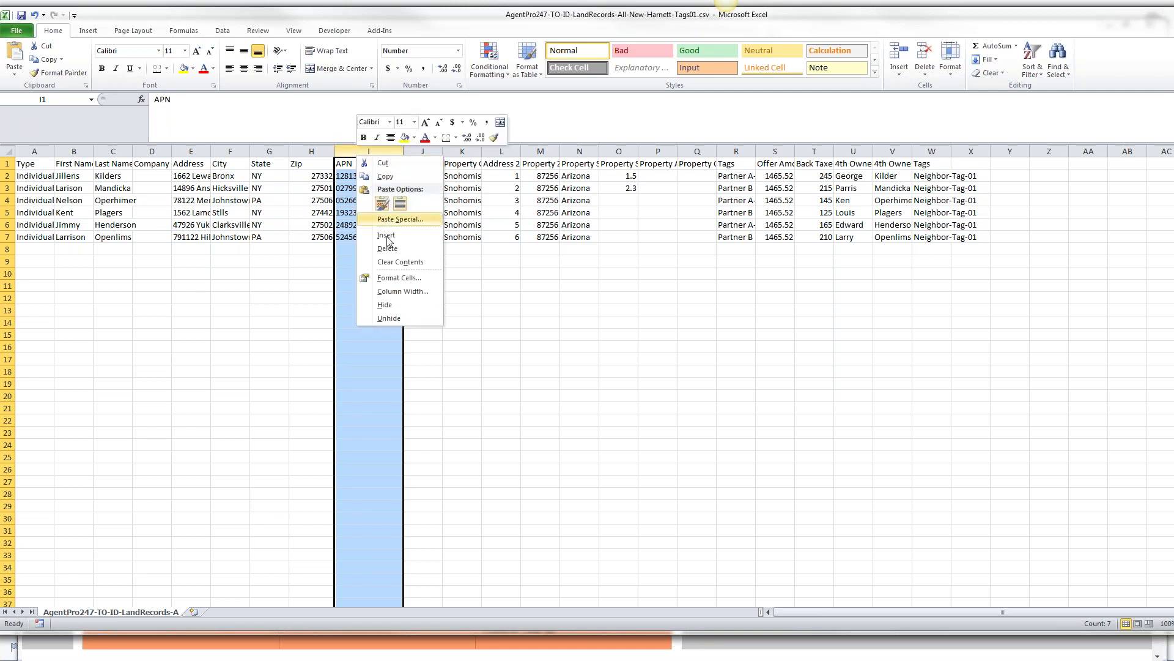
{"action": "left_click", "coordinate": [389, 278]}
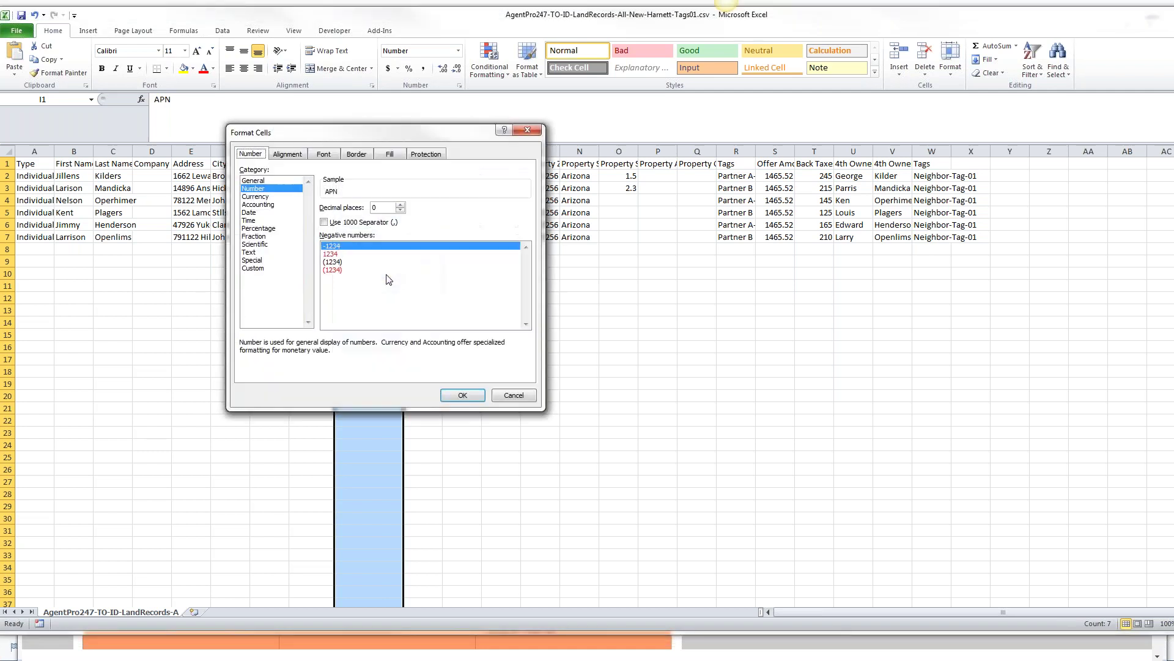
{"action": "left_click", "coordinate": [257, 188]}
{"action": "left_click", "coordinate": [461, 395]}
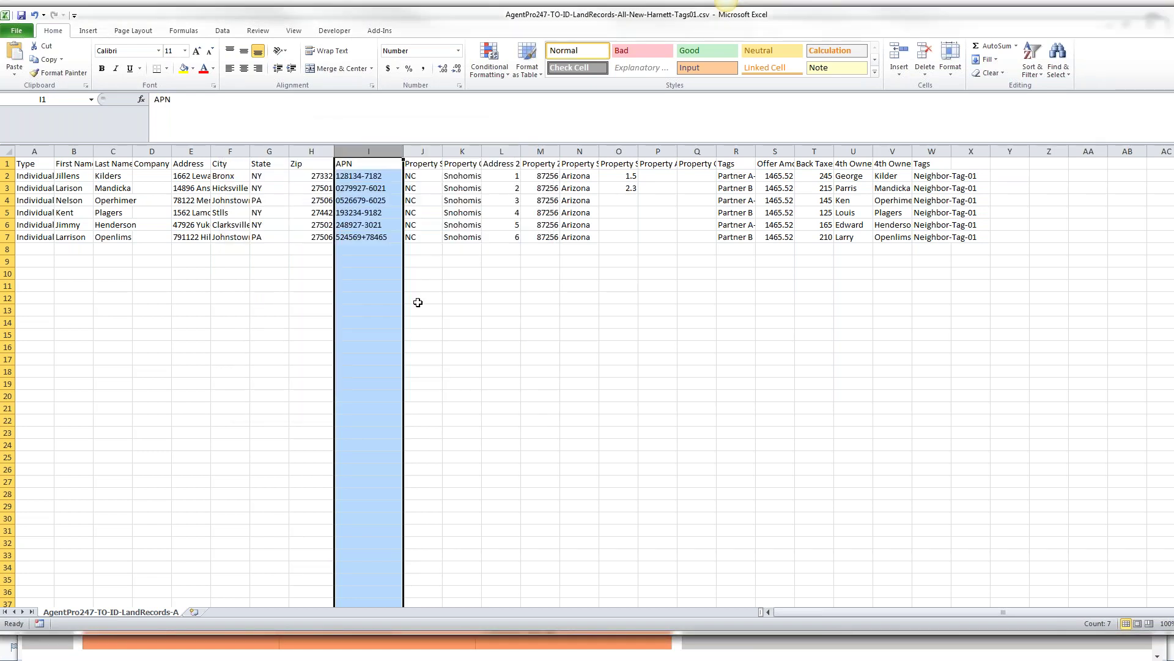
- Deselect the APN column and minimize the land records workbook to return to the browser
{"action": "left_click", "coordinate": [433, 271]}
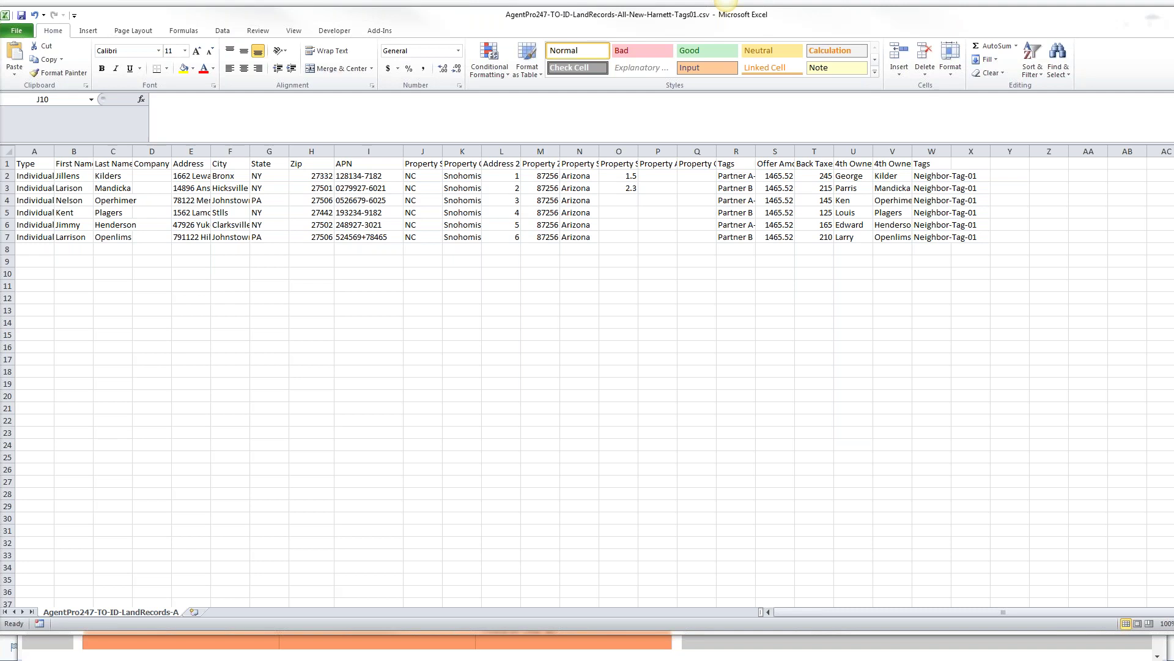
{"action": "left_click", "coordinate": [865, 22]}
{"action": "left_click_drag", "start_coordinate": [865, 22], "coordinate": [734, 39]}
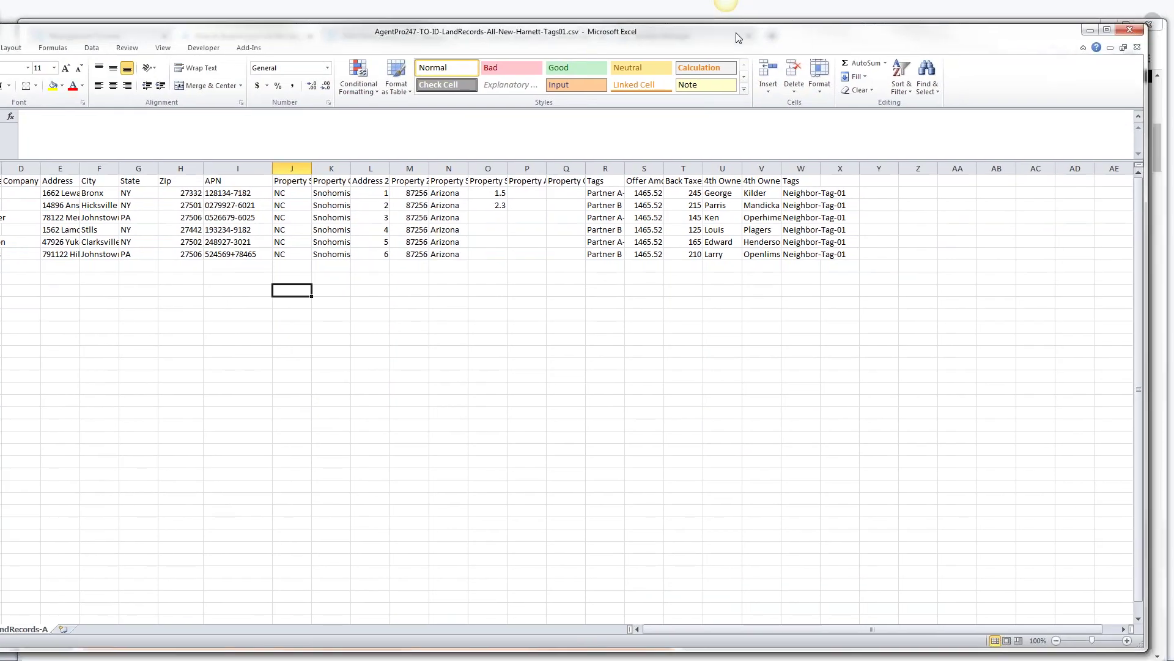
{"action": "left_click", "coordinate": [1089, 30]}
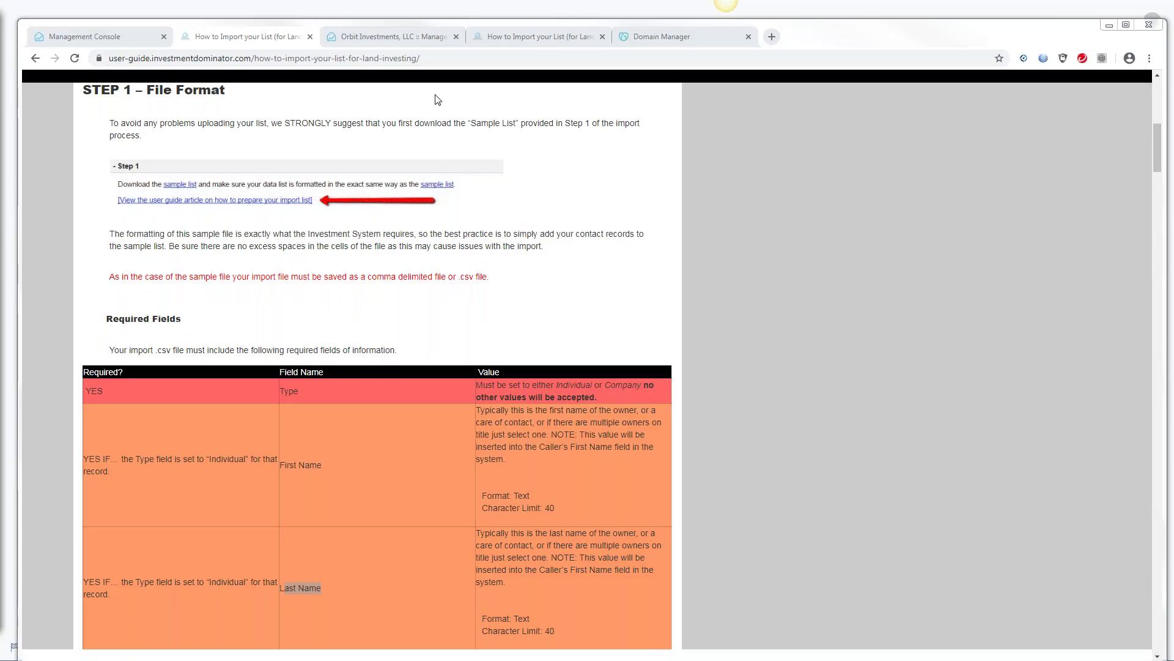
- Open the Custom Documents section of the site customization page, preview the Custom Offer Letter-01 template and close the preview
{"action": "left_click", "coordinate": [120, 41]}
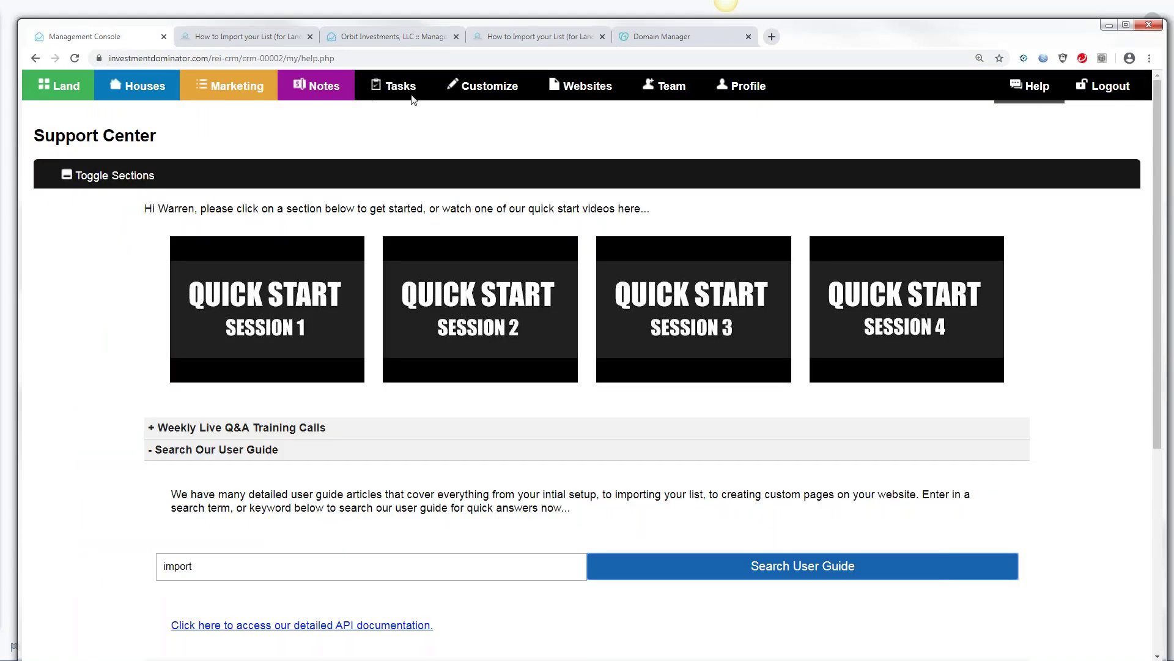
{"action": "left_click", "coordinate": [485, 90]}
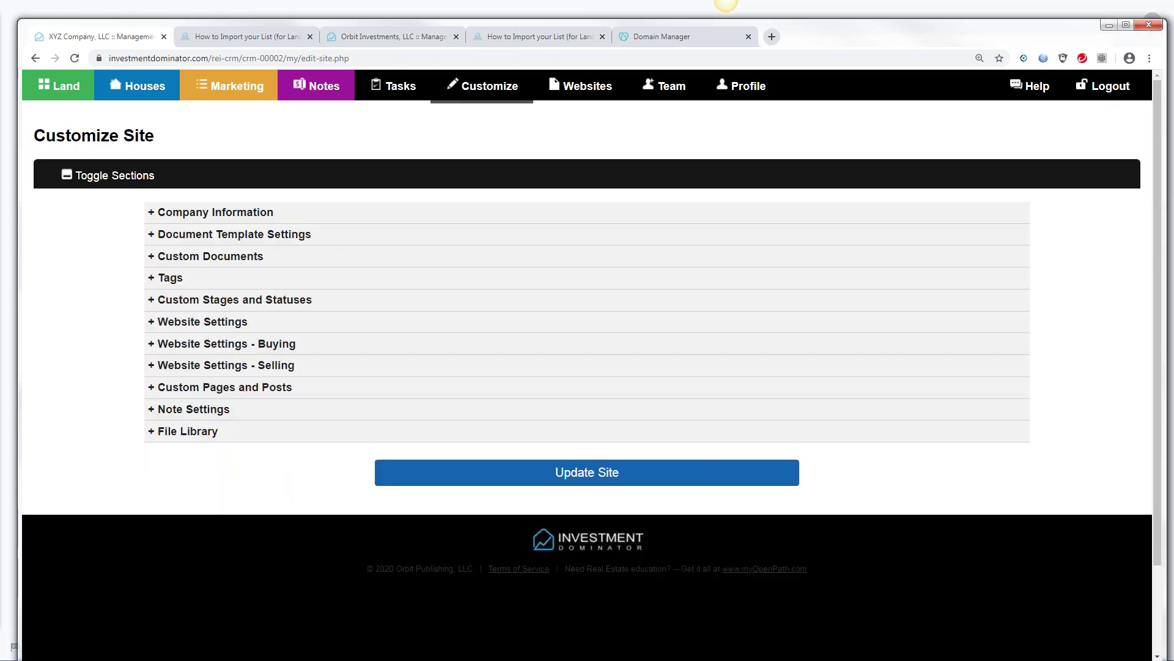
{"action": "left_click", "coordinate": [186, 262]}
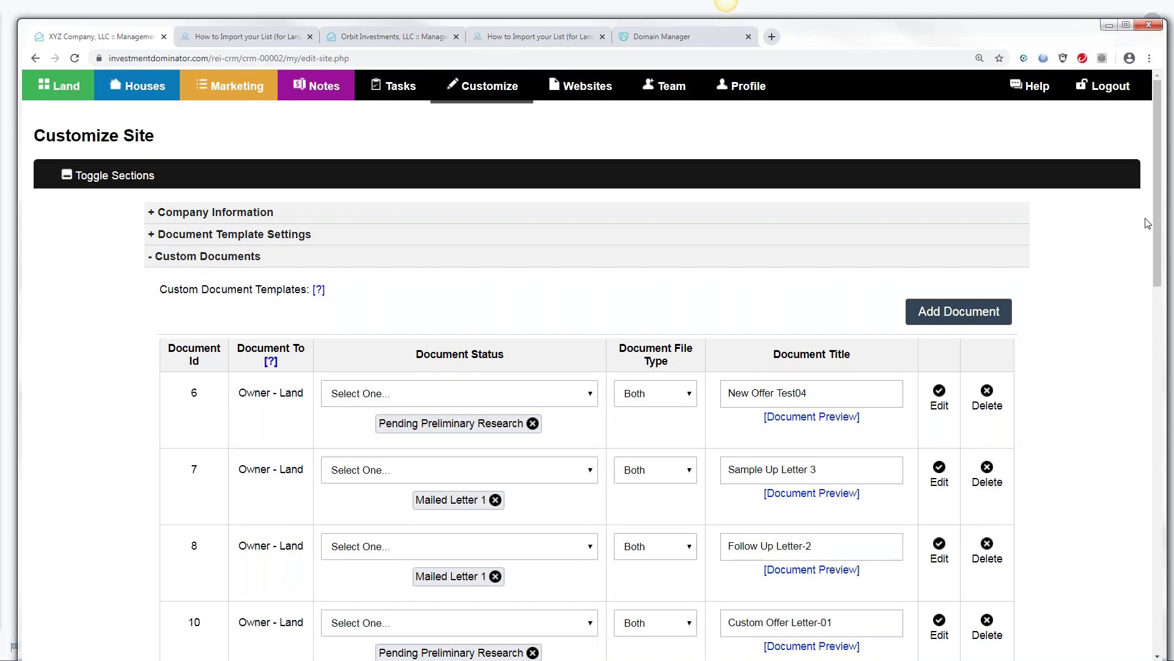
{"action": "left_click_drag", "start_coordinate": [1158, 219], "coordinate": [1173, 323]}
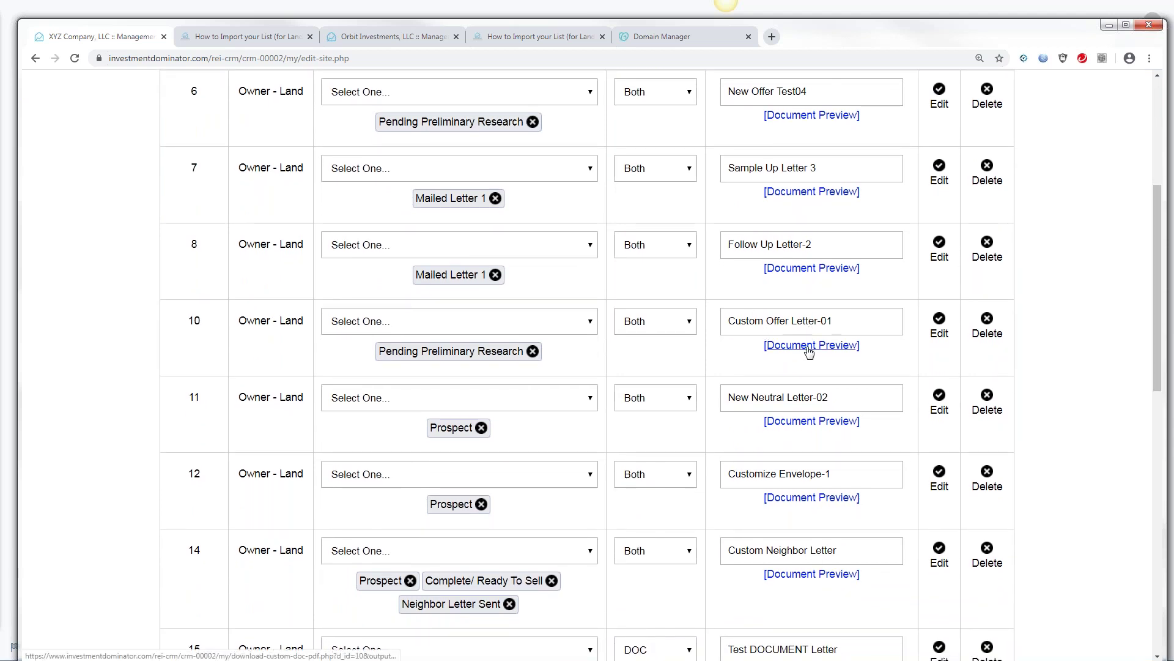
{"action": "left_click", "coordinate": [809, 346]}
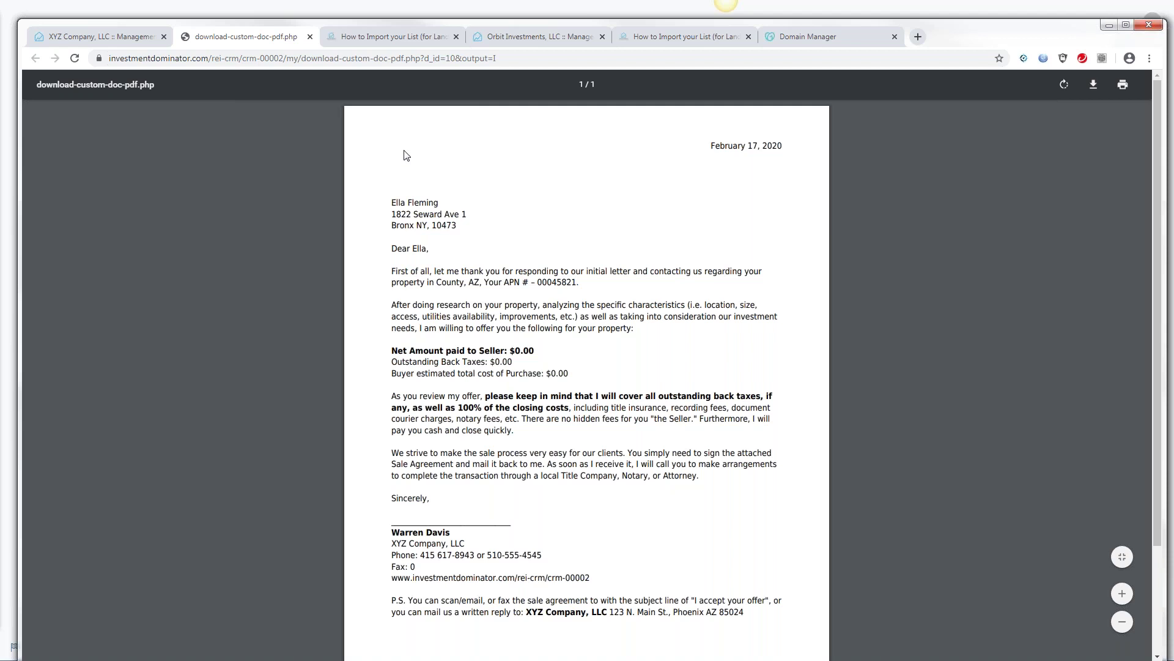
{"action": "left_click", "coordinate": [309, 36]}
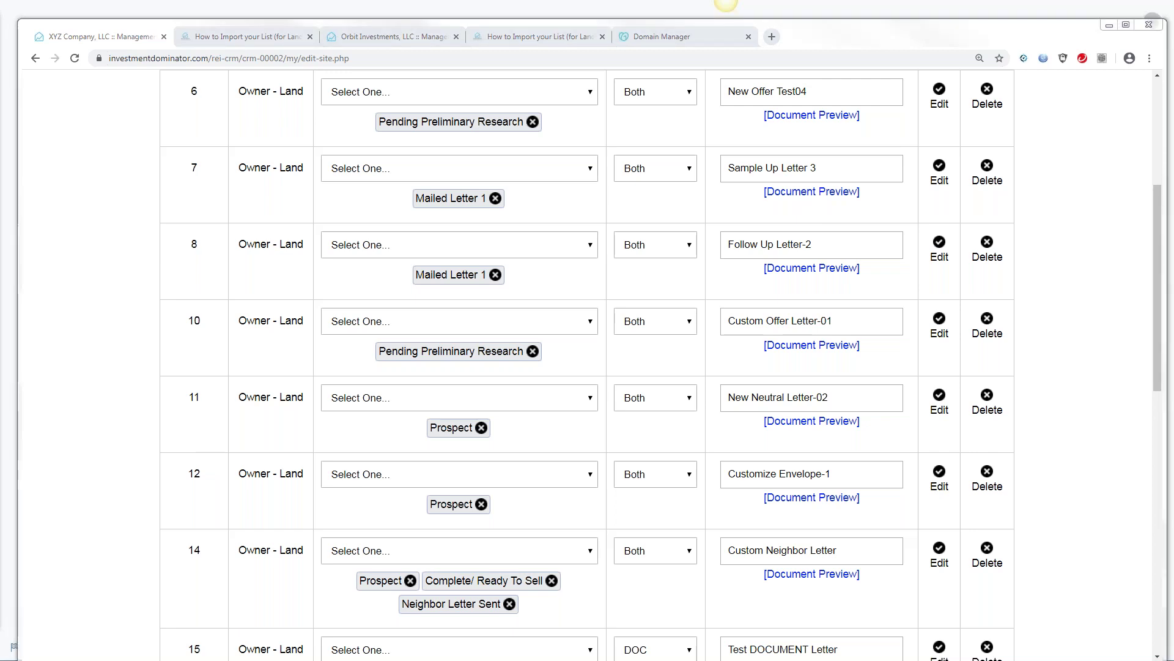
- Switch to Notepad and replace the existing note with "Logo - 207 px / 54 px"
{"action": "key", "text": "alt+Tab"}
{"action": "left_click_drag", "start_coordinate": [334, 141], "coordinate": [49, 123]}
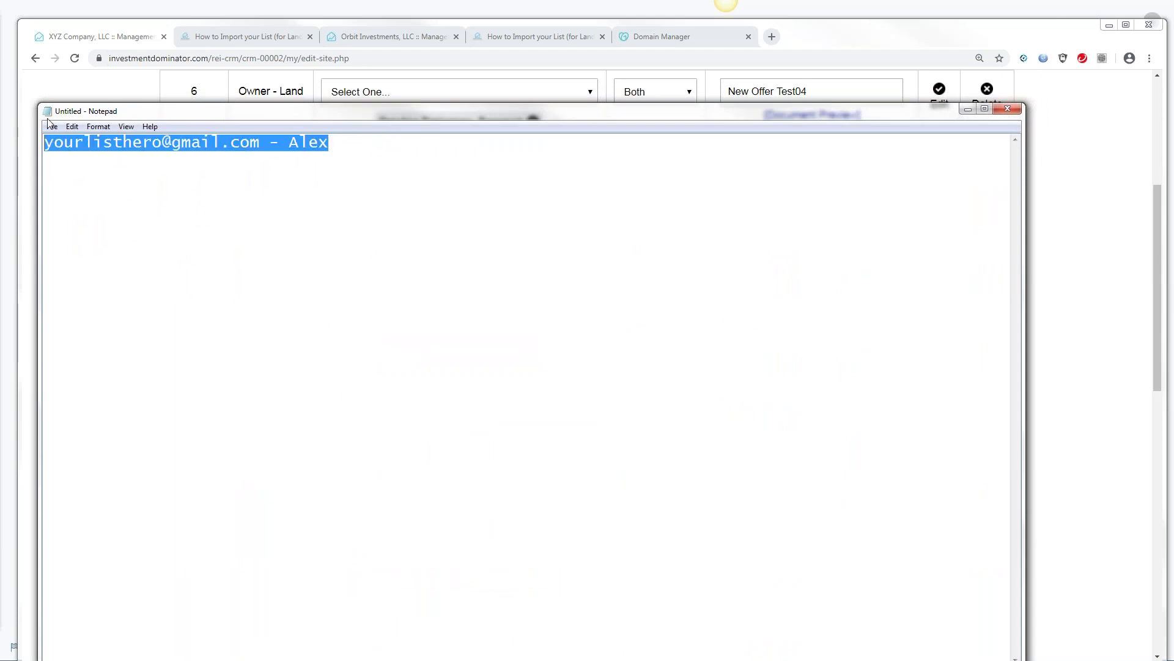
{"action": "type", "text": "Logon"}
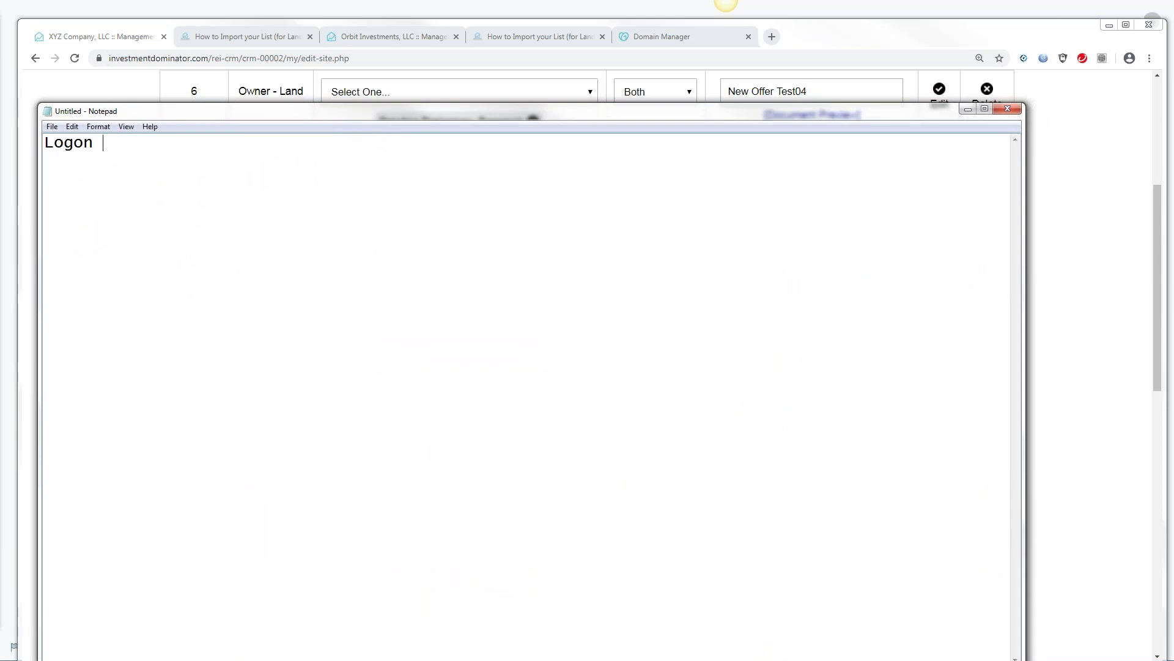
{"action": "key", "text": "BackSpace"}
{"action": "type", "text": "- 207"}
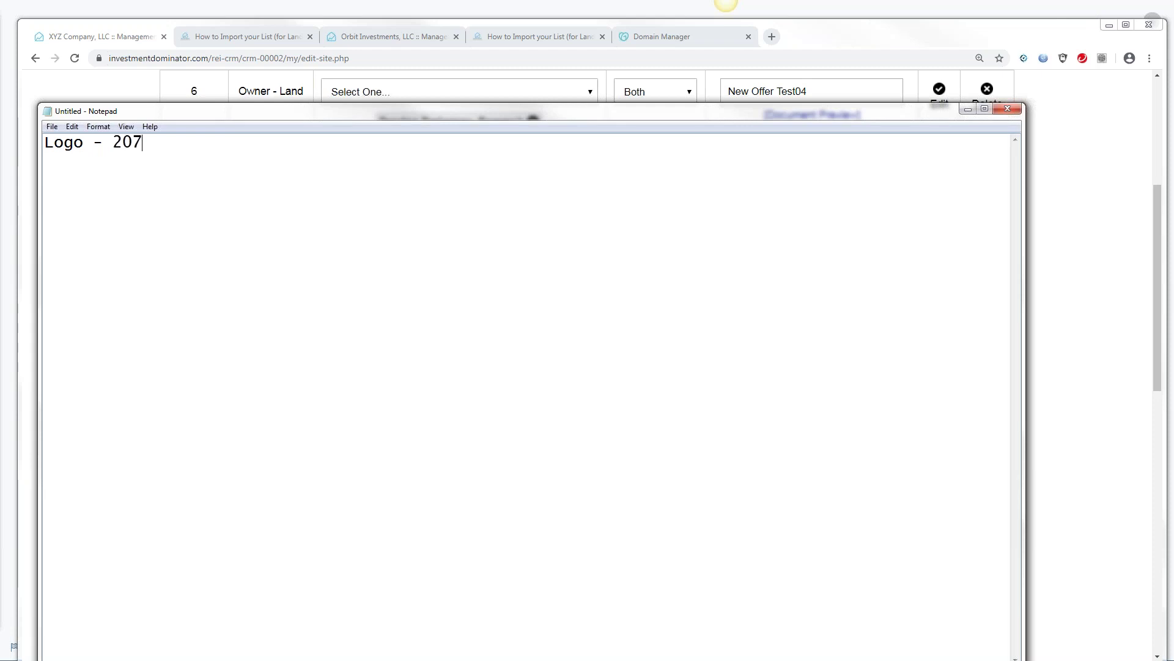
{"action": "type", "text": " px"}
{"action": "type", "text": " by"}
{"action": "key", "text": "BackSpace"}
{"action": "key", "text": "BackSpace"}
{"action": "key", "text": "BackSpace"}
{"action": "type", "text": "/ 54 px"}
- Highlight the logo dimensions in the note, reposition the Notepad window and minimize it
{"action": "left_click_drag", "start_coordinate": [262, 143], "coordinate": [47, 147]}
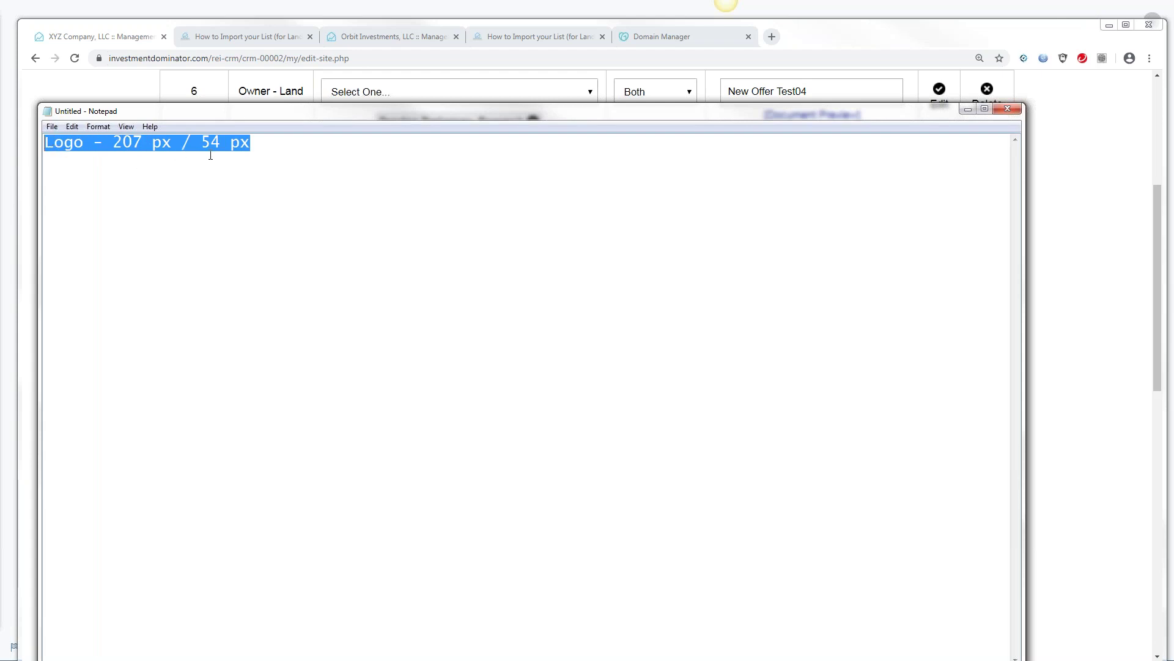
{"action": "left_click", "coordinate": [261, 150]}
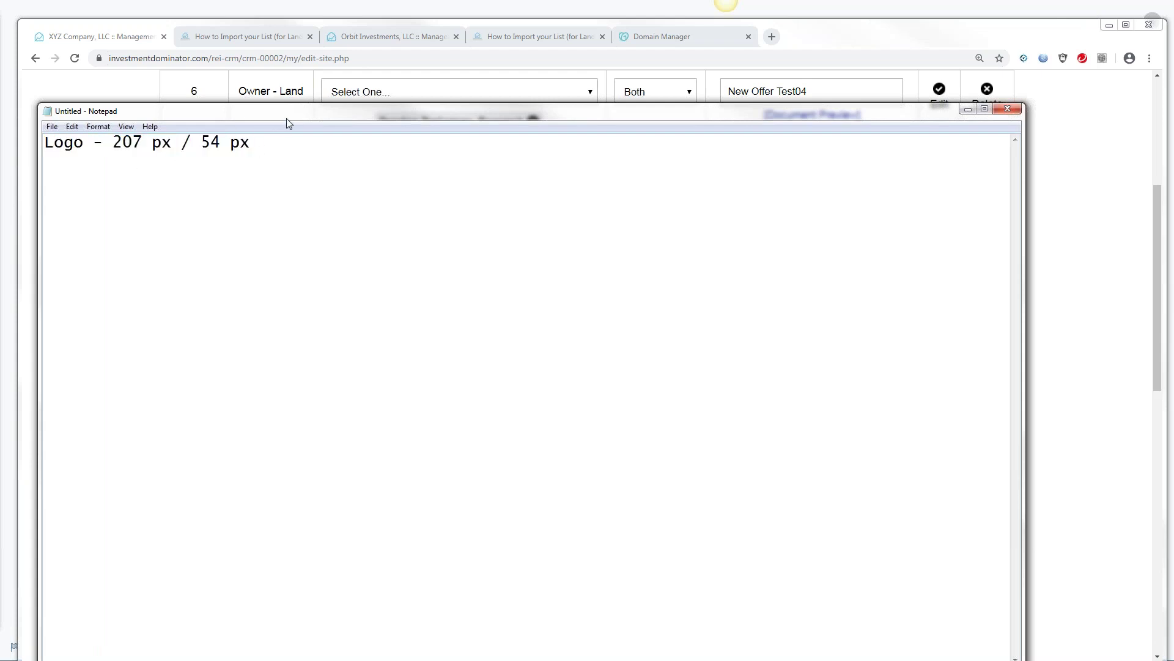
{"action": "left_click_drag", "start_coordinate": [287, 115], "coordinate": [371, 138]}
{"action": "left_click_drag", "start_coordinate": [276, 166], "coordinate": [73, 152]}
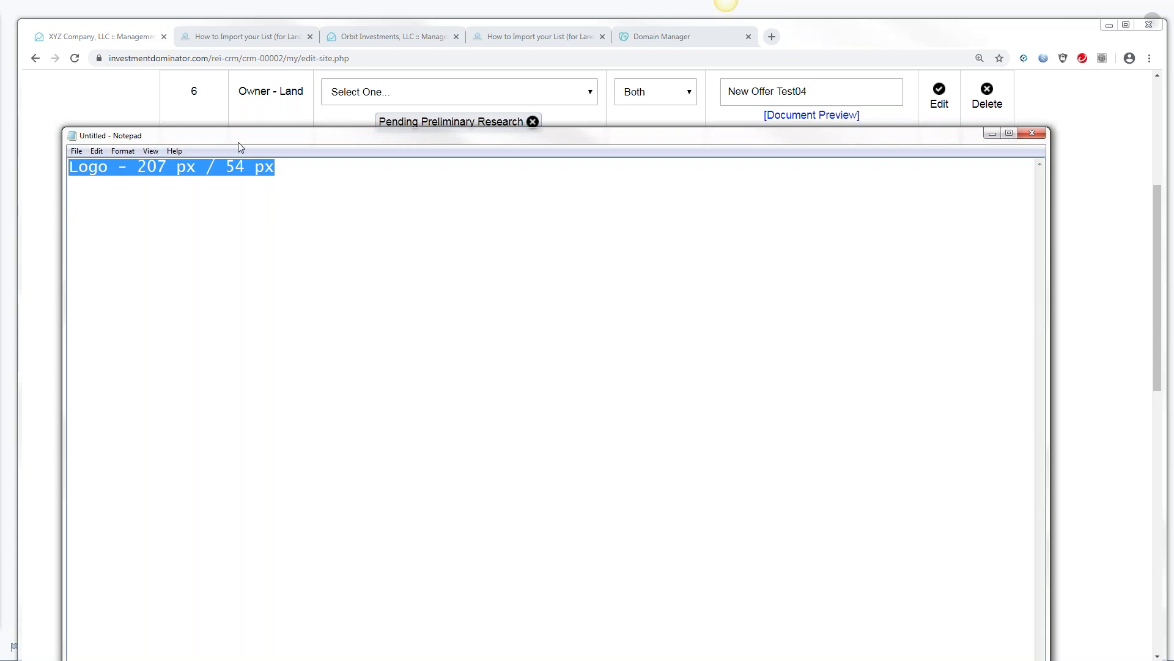
{"action": "key", "text": "super+Down"}
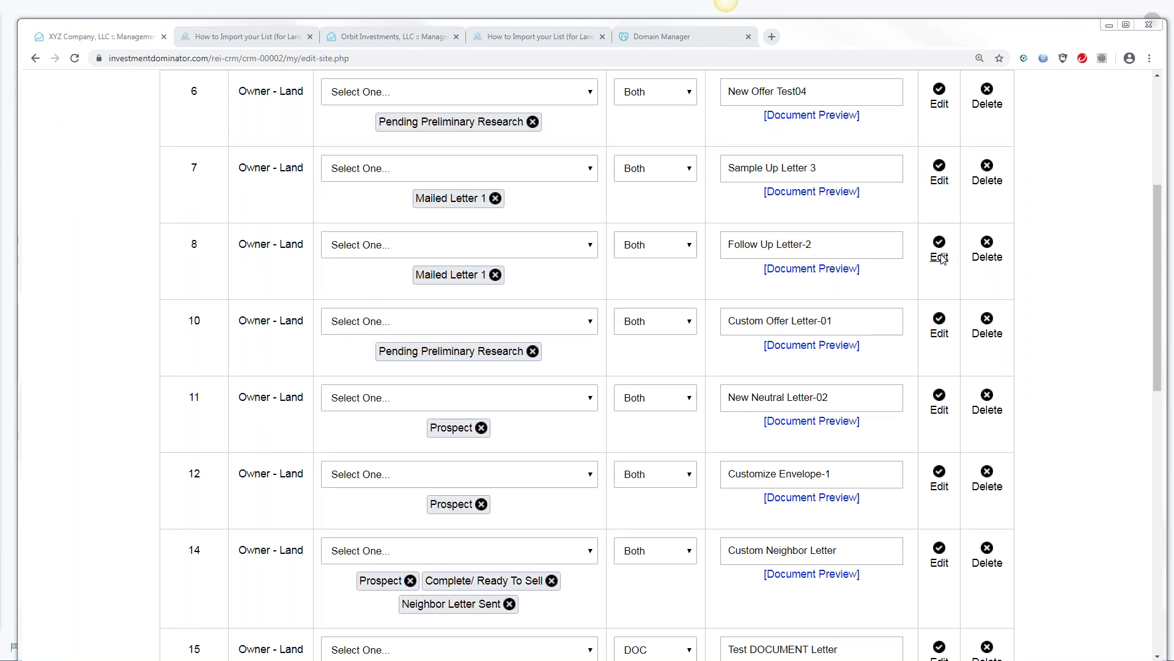
- Edit the Custom Offer Letter-01 template, upload sample-logo-2.png from the Image Files folder and insert it at the top of the letter
{"action": "left_click", "coordinate": [940, 333]}
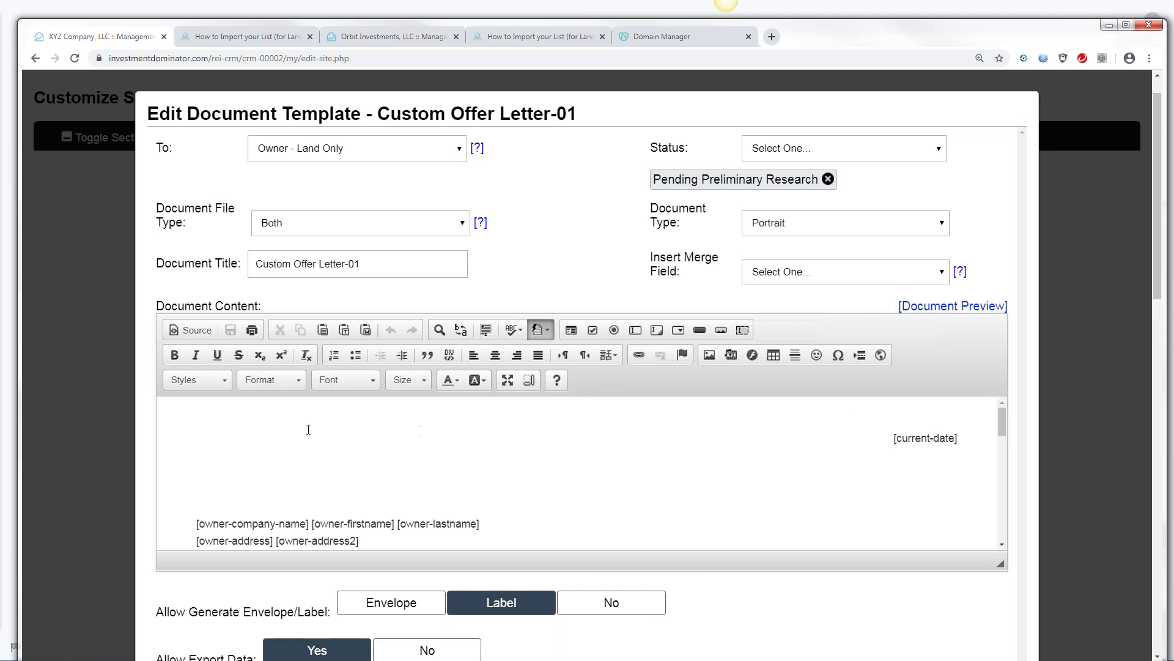
{"action": "left_click", "coordinate": [213, 421]}
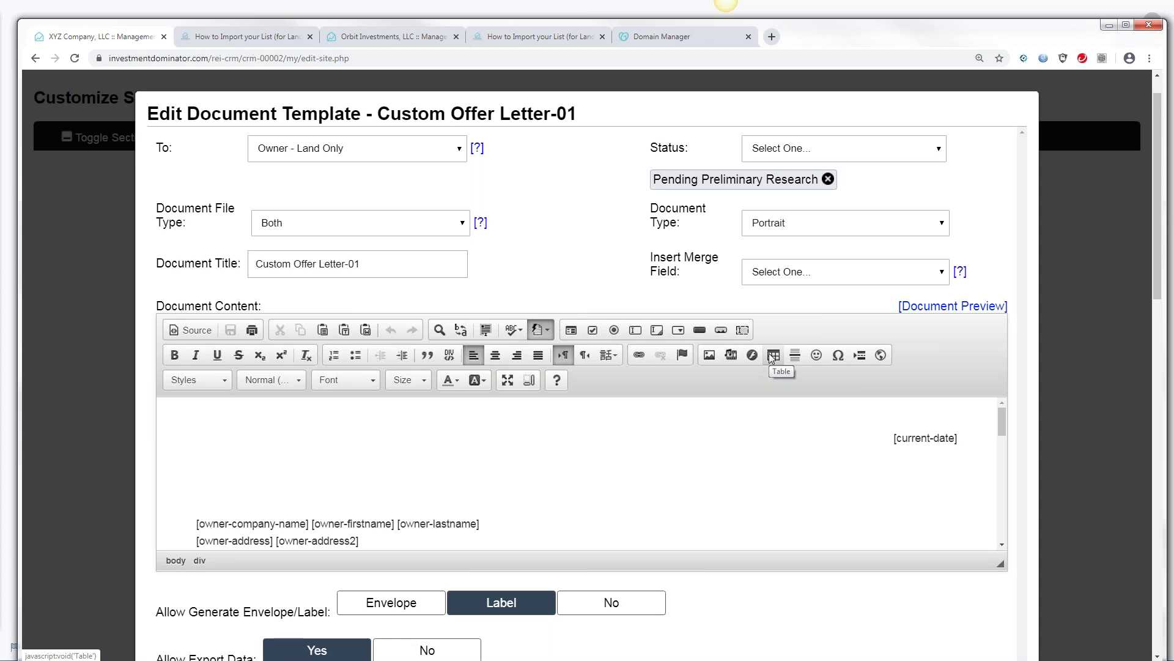
{"action": "left_click", "coordinate": [709, 356]}
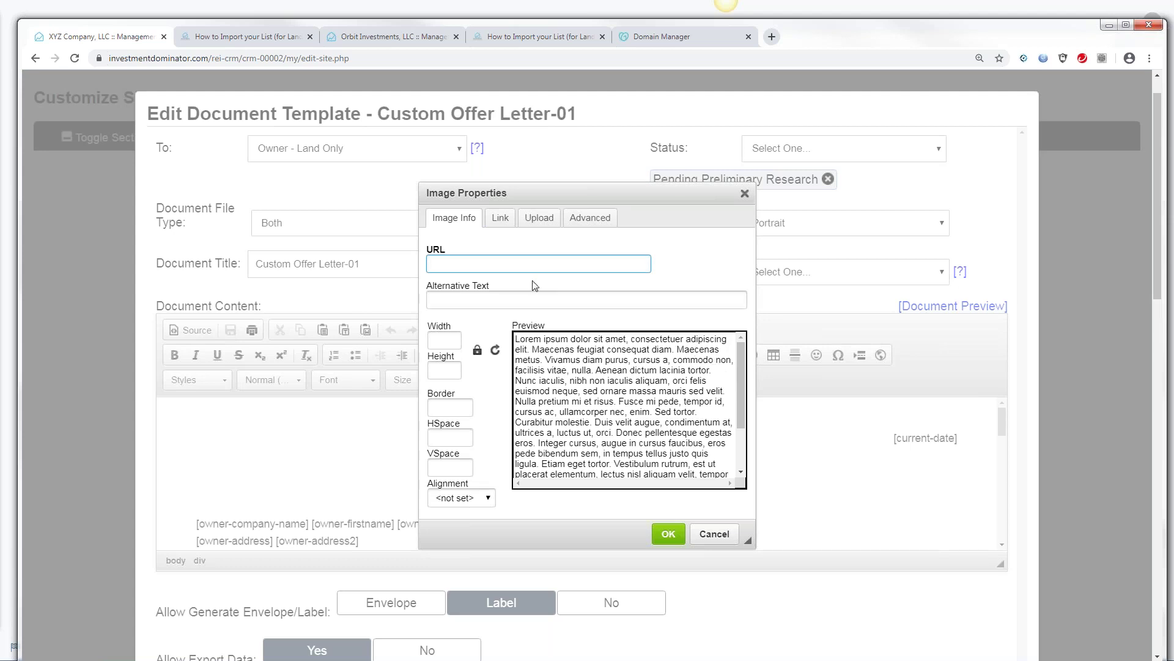
{"action": "left_click", "coordinate": [540, 218]}
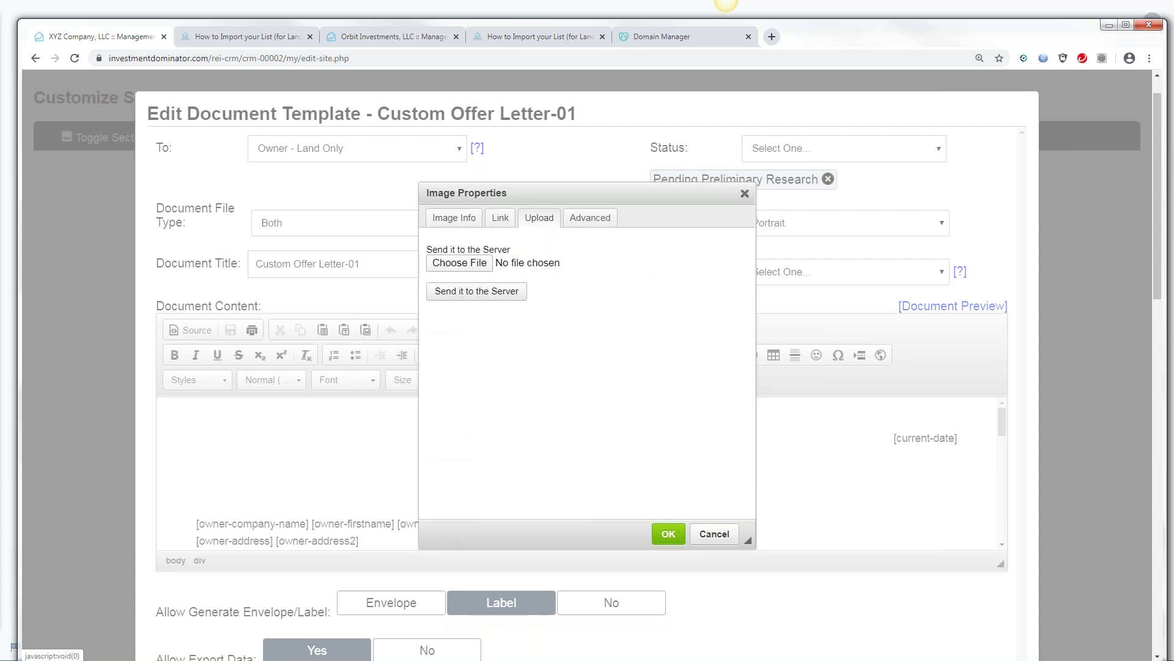
{"action": "left_click", "coordinate": [460, 263]}
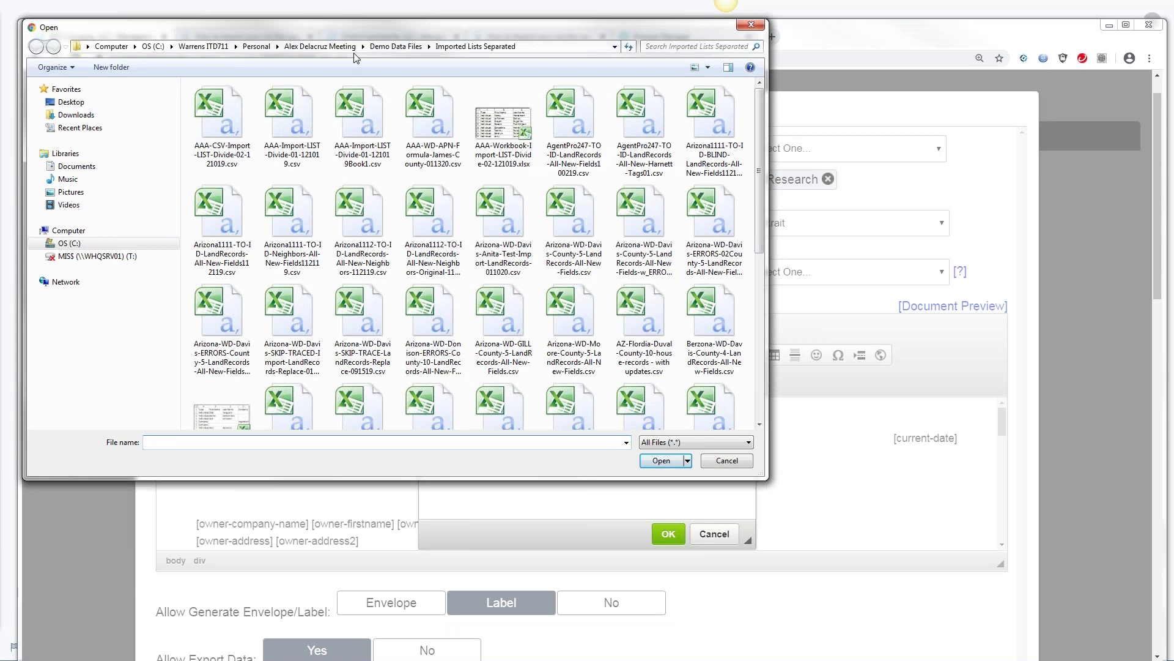
{"action": "left_click", "coordinate": [389, 49]}
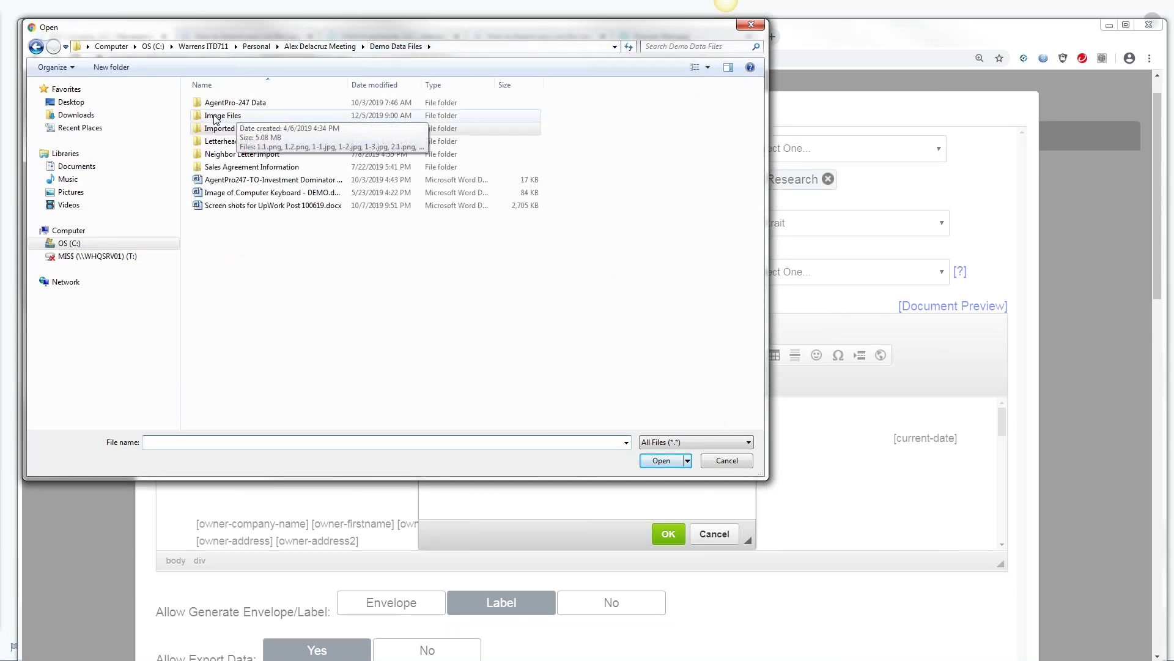
{"action": "double_click", "coordinate": [214, 116]}
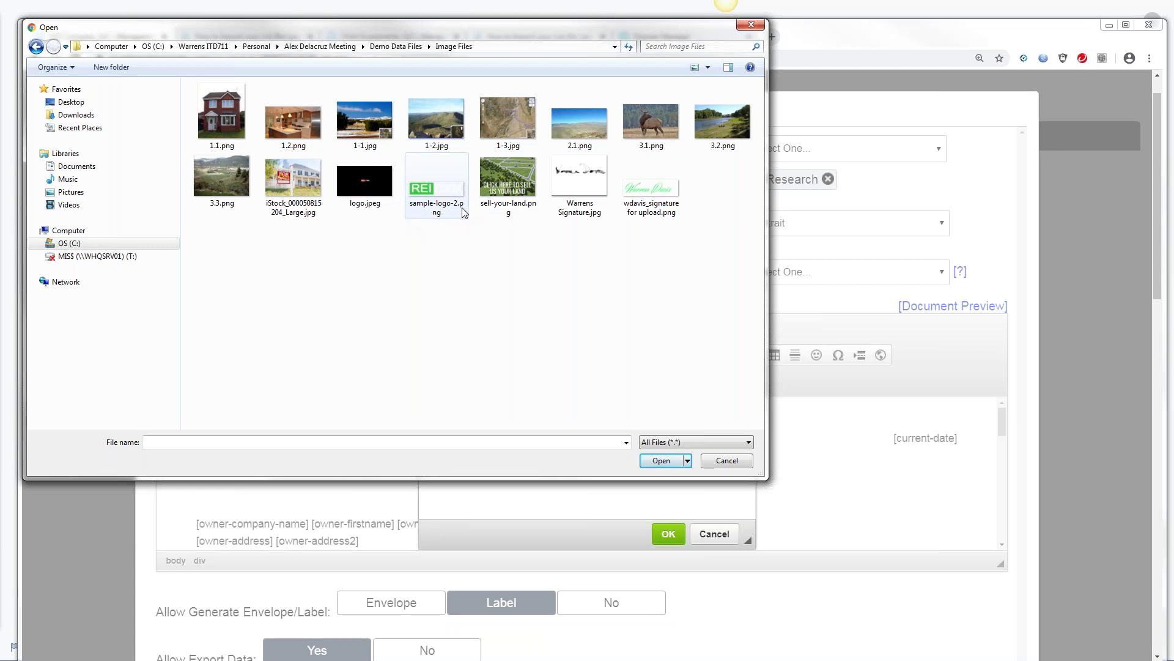
{"action": "left_click", "coordinate": [426, 200]}
{"action": "double_click", "coordinate": [426, 200]}
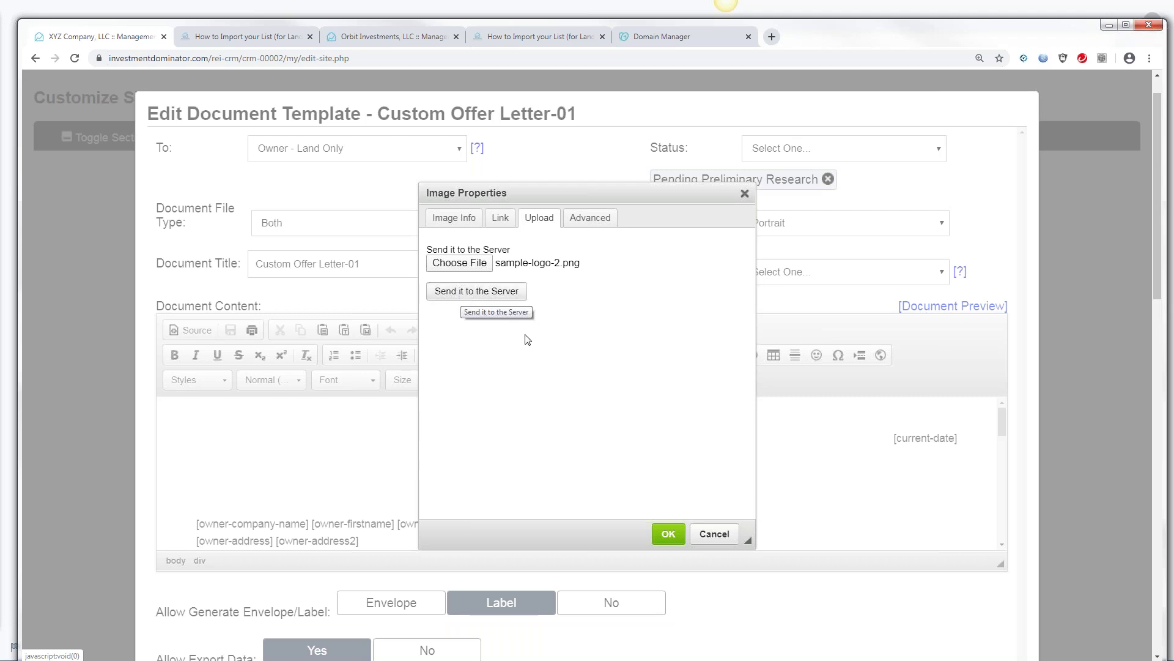
{"action": "left_click", "coordinate": [475, 293]}
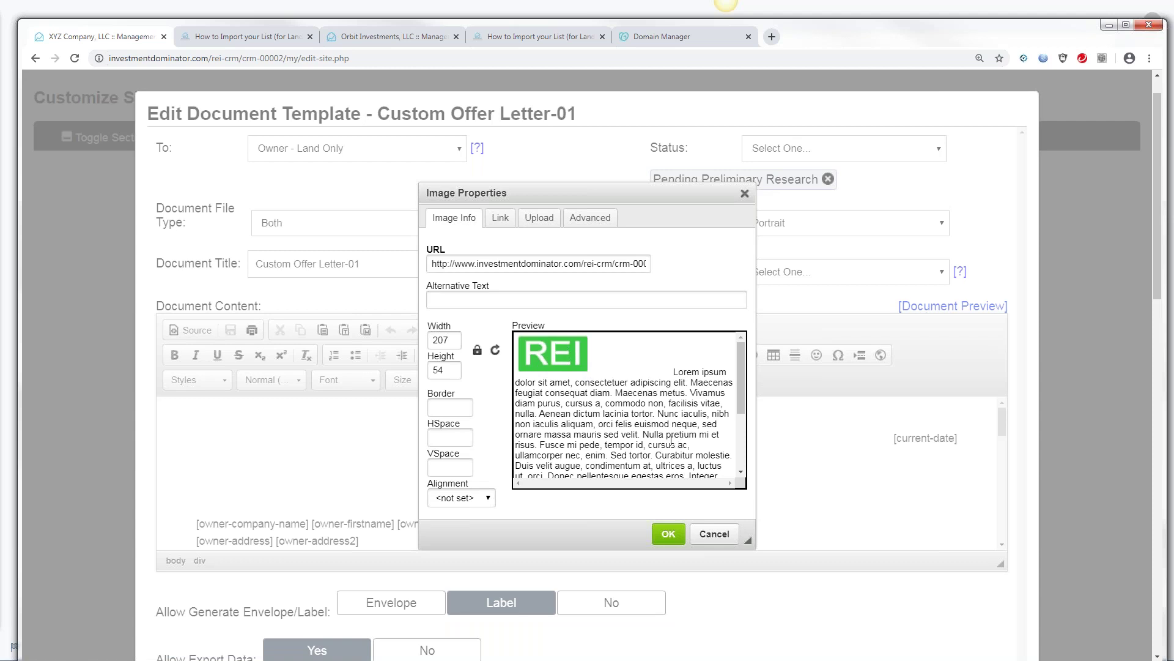
{"action": "left_click", "coordinate": [668, 535]}
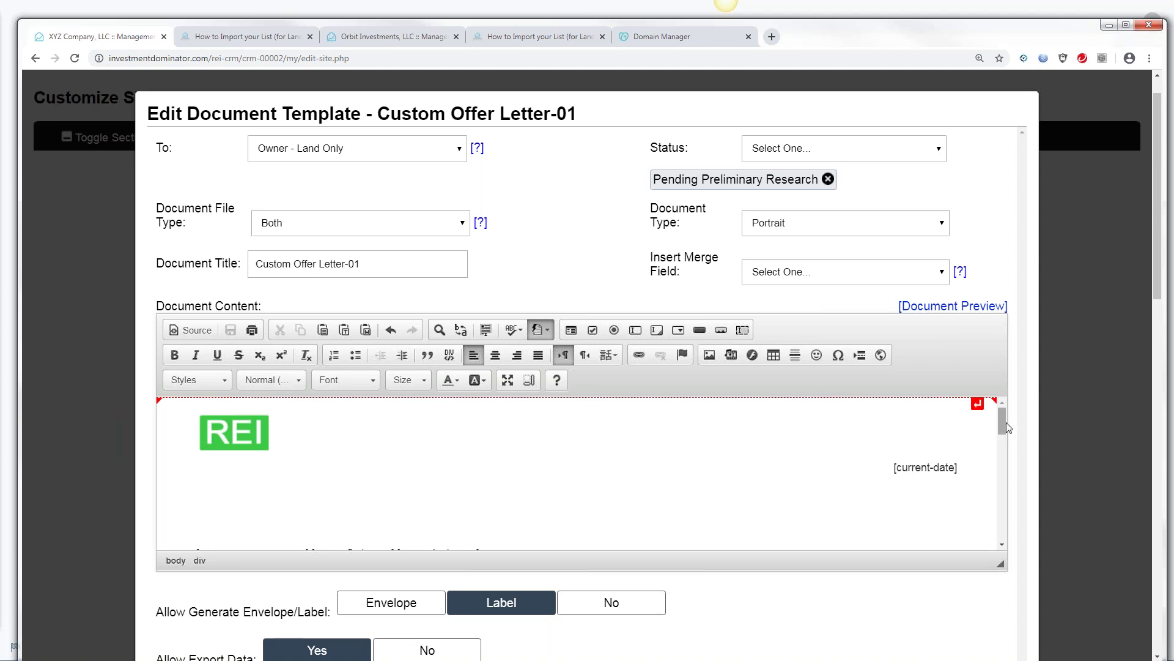
- Save the Custom Offer Letter-01 template, preview the resulting letter and close the preview
{"action": "left_click_drag", "start_coordinate": [1156, 272], "coordinate": [1172, 342]}
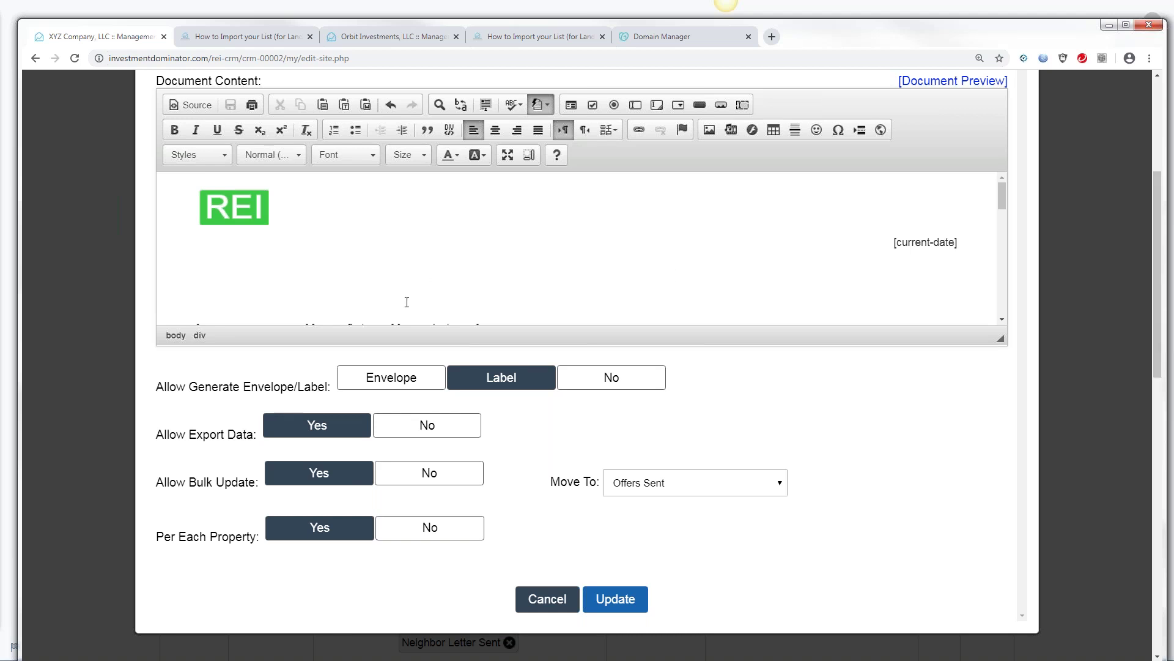
{"action": "left_click", "coordinate": [616, 602]}
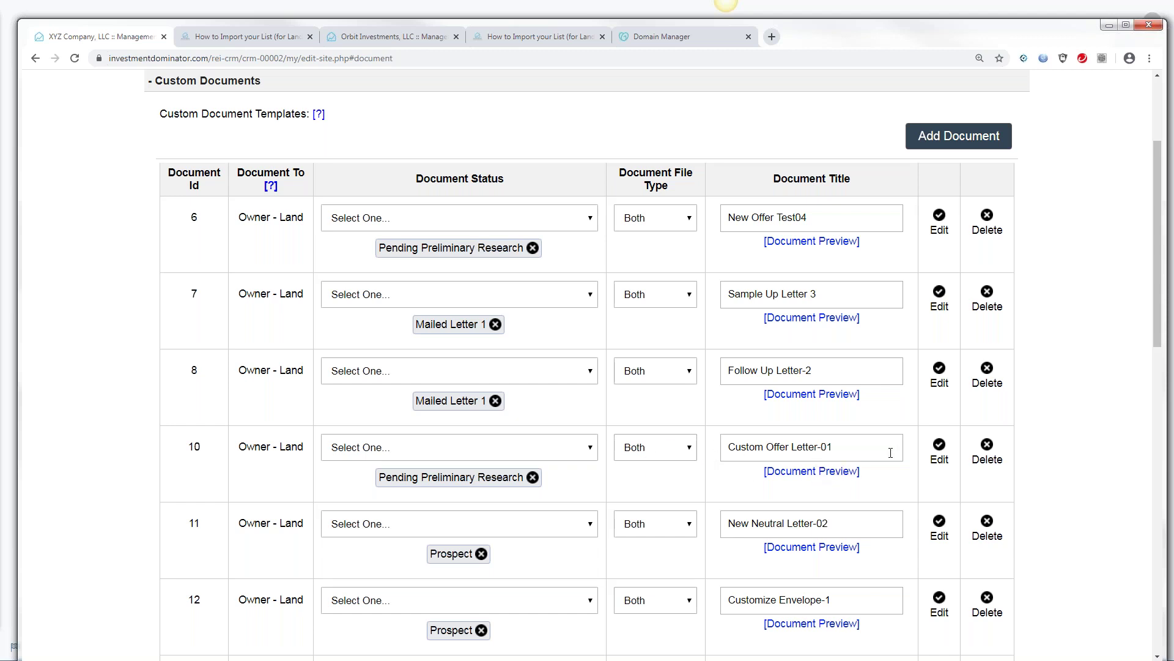
{"action": "left_click", "coordinate": [803, 471]}
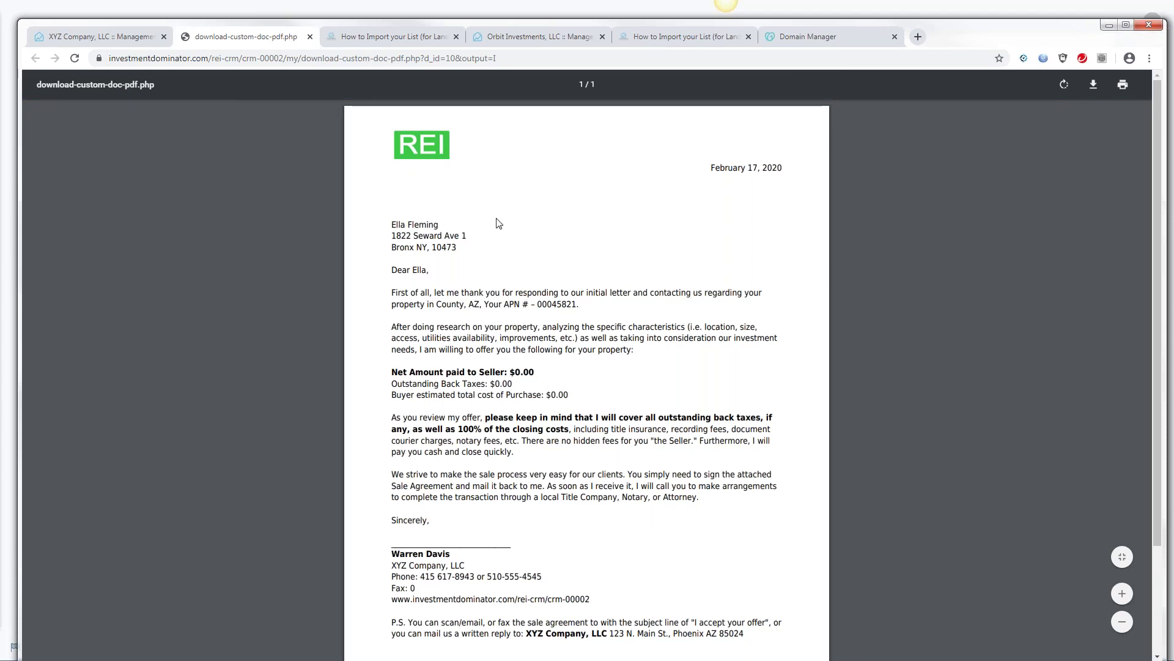
{"action": "left_click", "coordinate": [310, 37]}
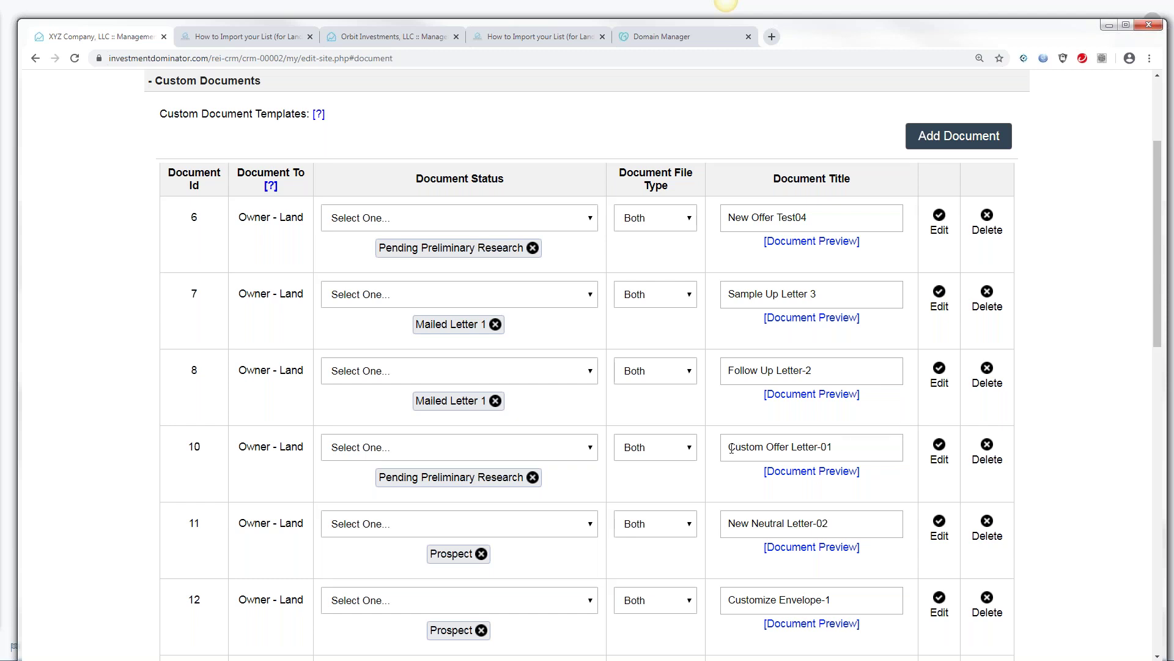
- Highlight the Custom Offer Letter-01 title, open document generation for the land deals and expand the Custom Document Template section
{"action": "left_click_drag", "start_coordinate": [731, 448], "coordinate": [830, 449]}
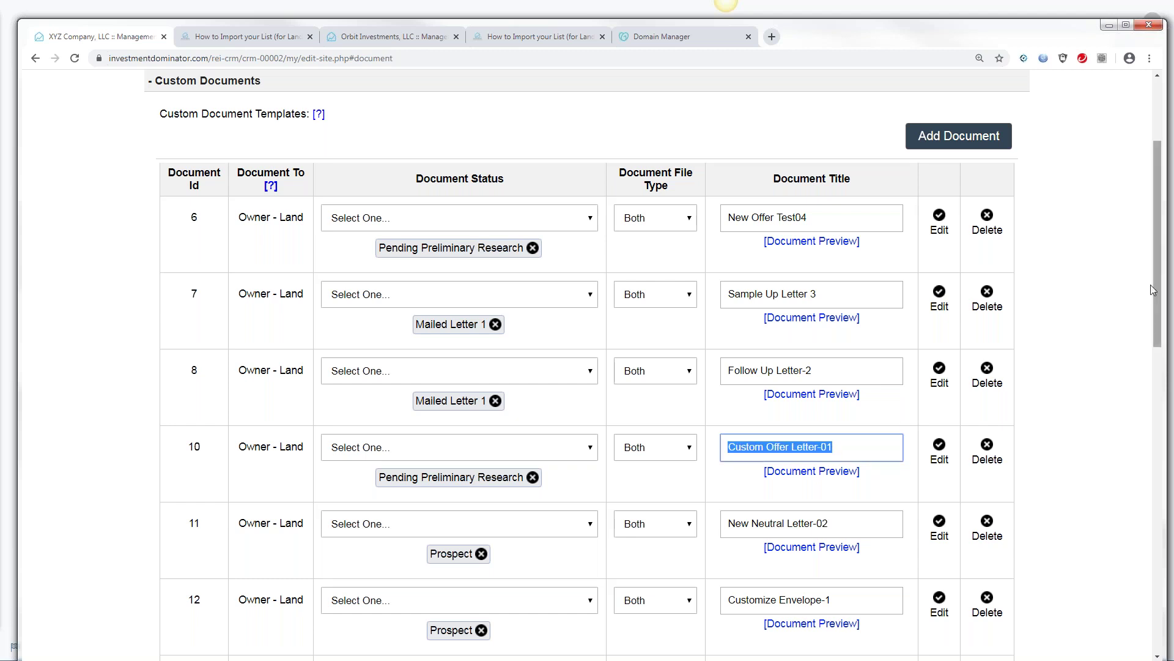
{"action": "scroll", "coordinate": [1158, 293], "scroll_direction": "up", "scroll_amount": 3}
{"action": "left_click", "coordinate": [70, 90]}
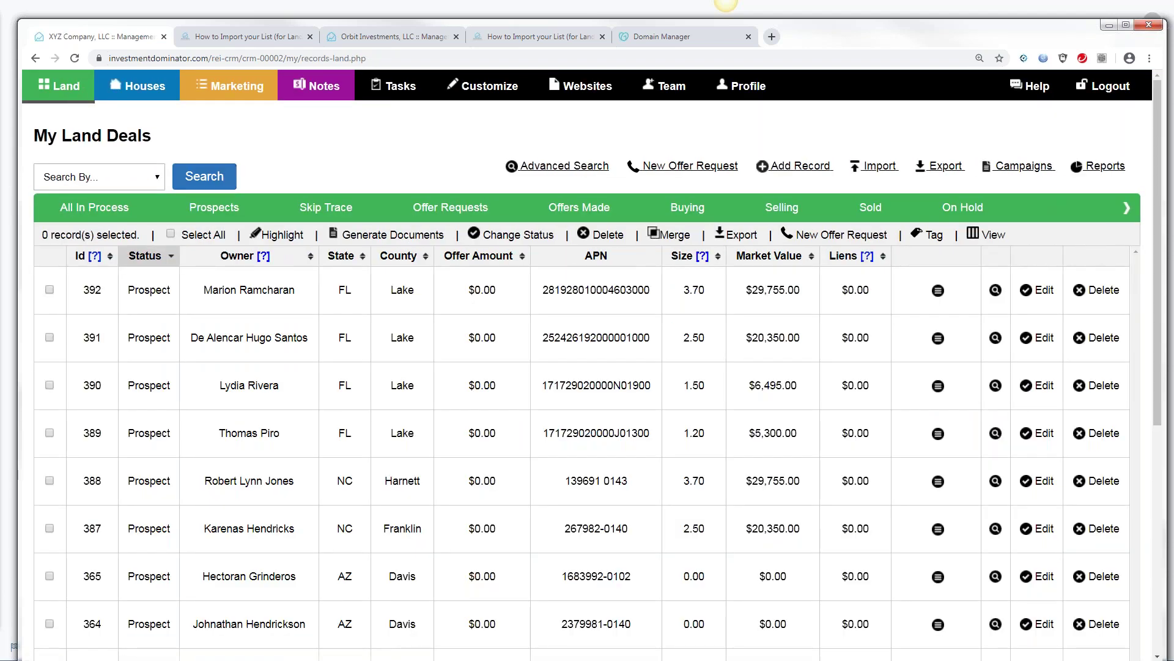
{"action": "left_click", "coordinate": [1012, 166]}
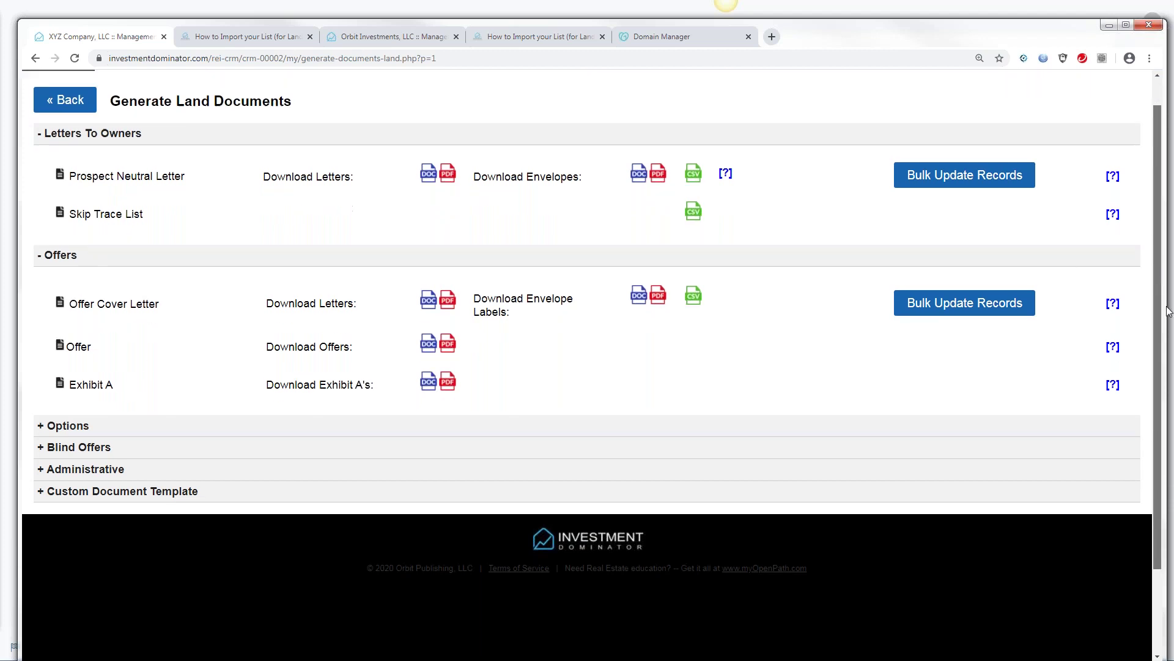
{"action": "left_click_drag", "start_coordinate": [1161, 275], "coordinate": [1161, 379]}
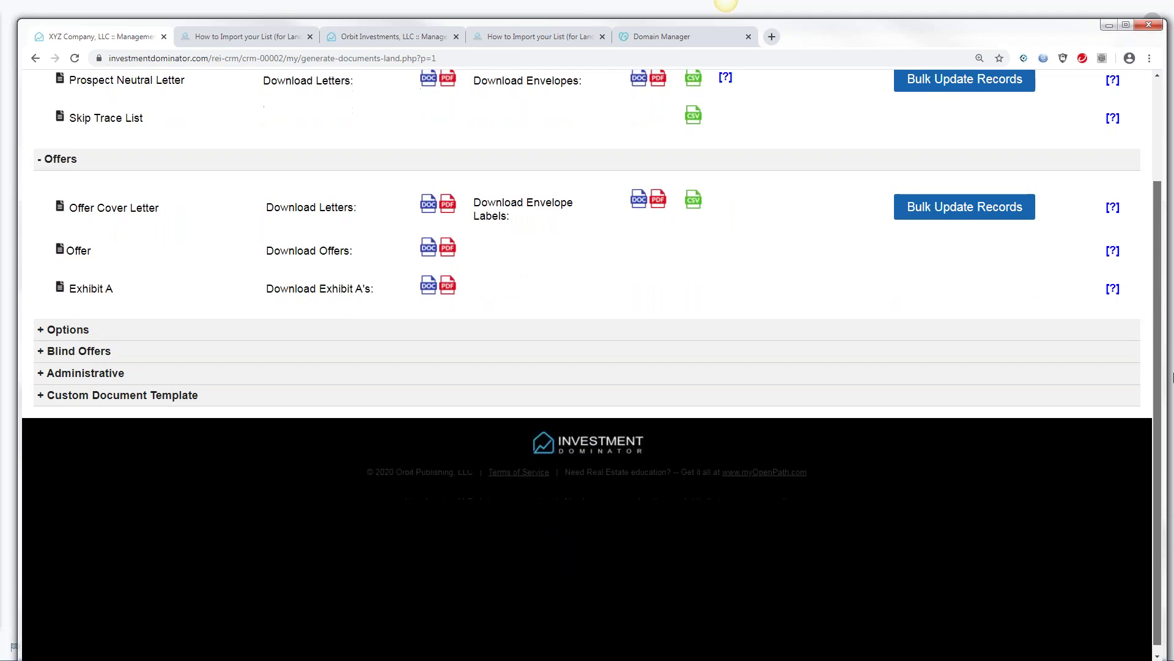
{"action": "left_click", "coordinate": [39, 392]}
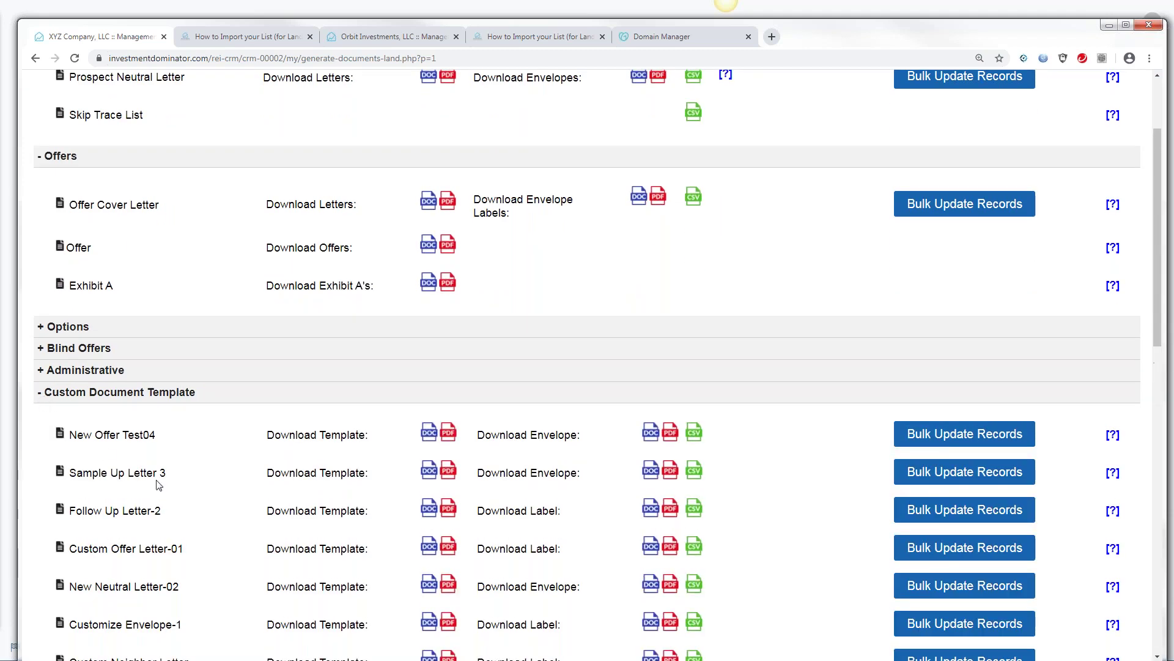
- Download the Custom Offer Letter-01 letters as a Word document, check the logo across the generated letters and close the document
{"action": "left_click_drag", "start_coordinate": [1158, 299], "coordinate": [1158, 364]}
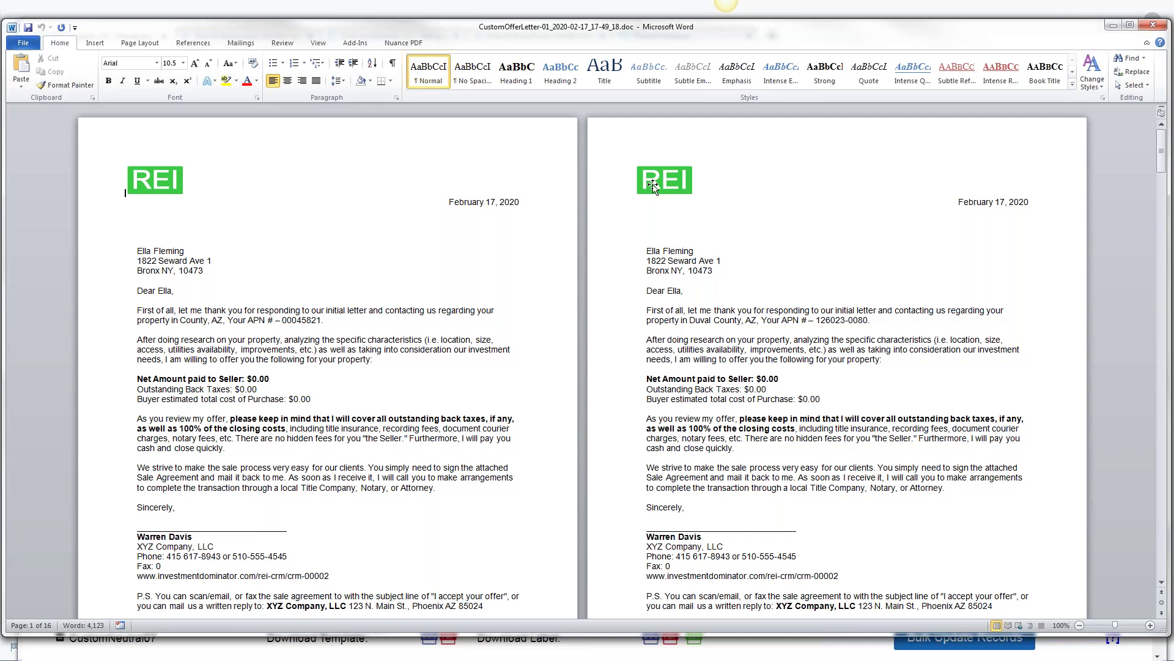
{"action": "left_click_drag", "start_coordinate": [1160, 155], "coordinate": [1165, 208]}
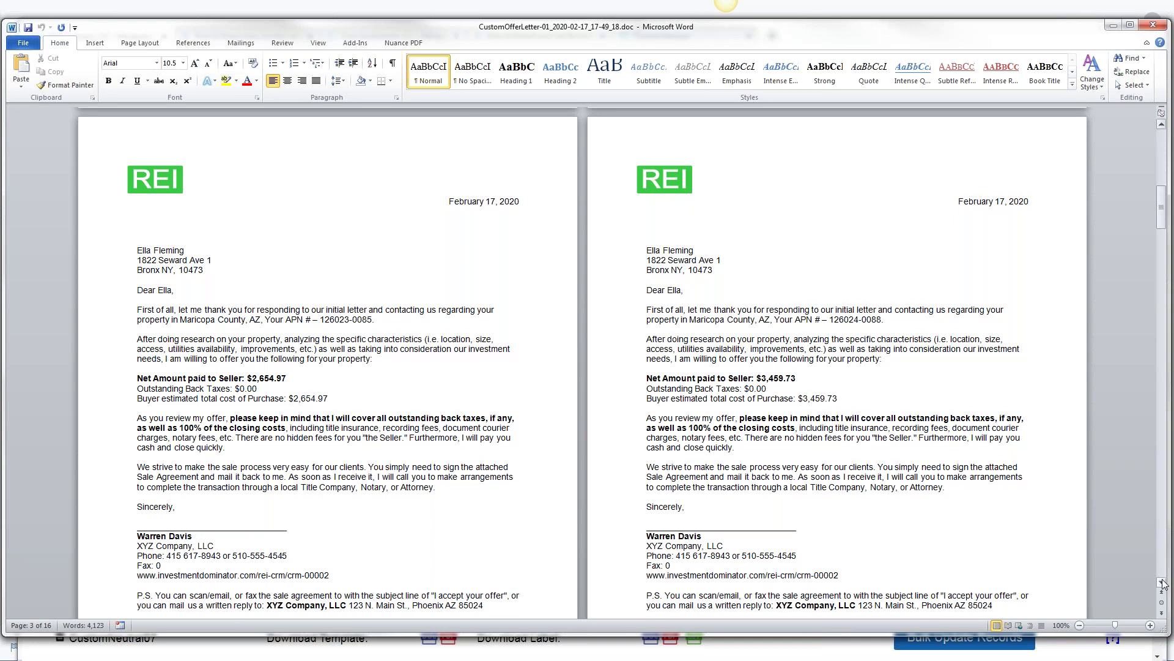
{"action": "left_click", "coordinate": [1162, 581]}
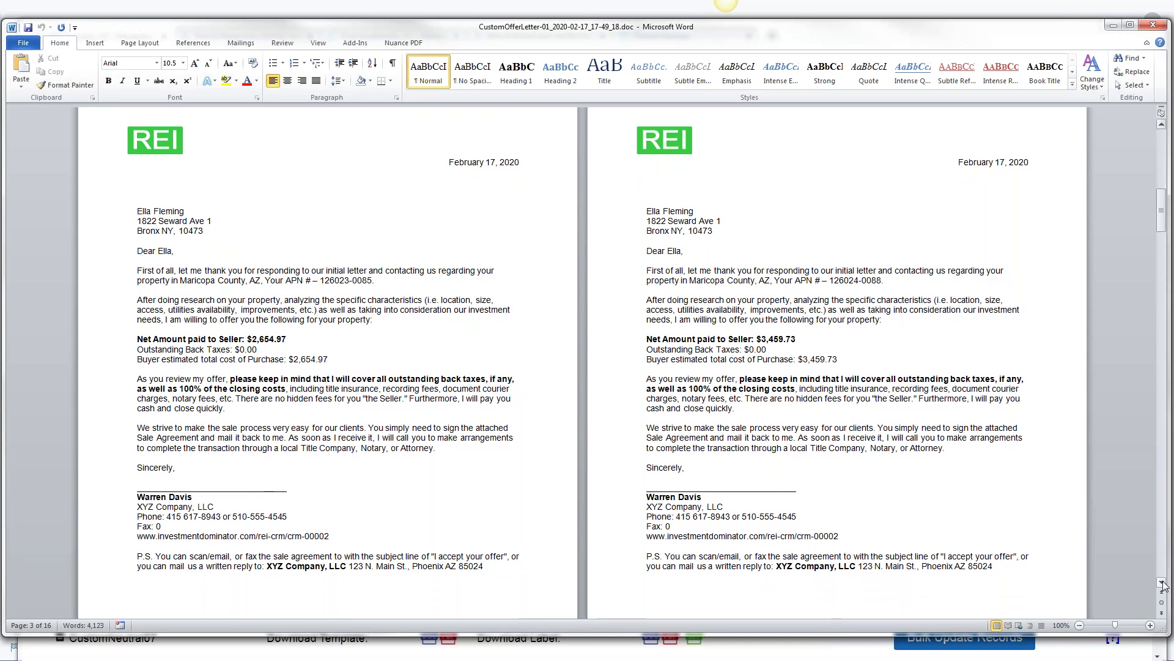
{"action": "left_click_drag", "start_coordinate": [1162, 583], "coordinate": [1163, 585]}
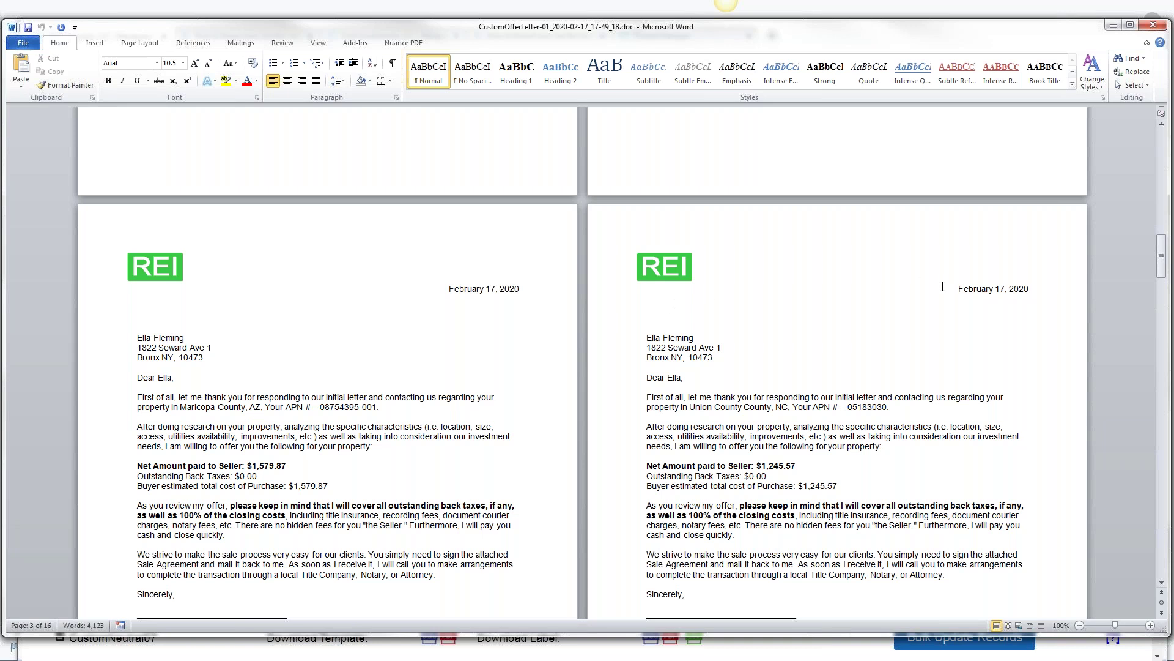
{"action": "left_click_drag", "start_coordinate": [1161, 257], "coordinate": [1161, 152]}
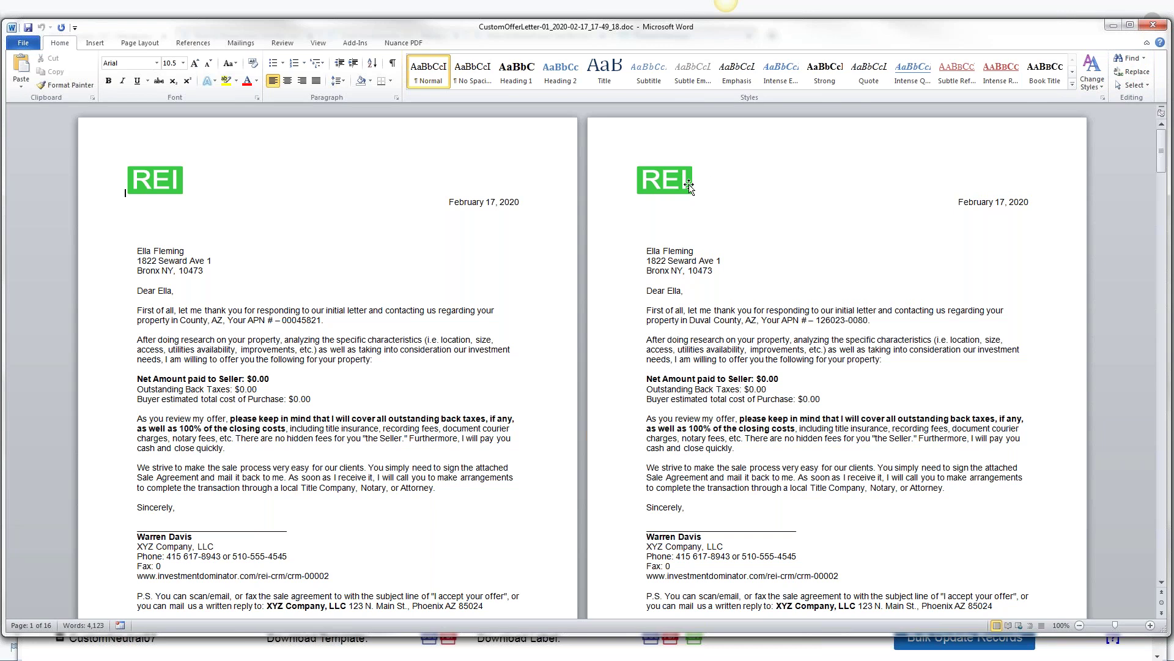
{"action": "left_click", "coordinate": [1153, 25]}
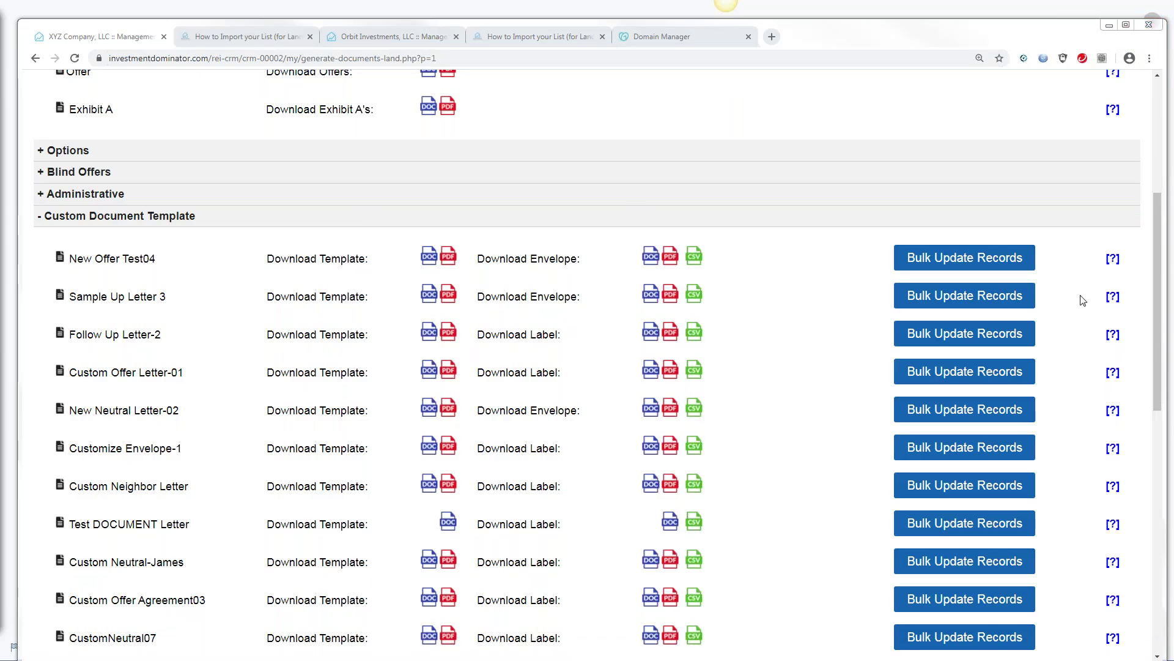
- Open the Custom Offer Letter-01 template for editing from the site's custom documents and delete the REI logo at its start
{"action": "scroll", "coordinate": [856, 232], "scroll_direction": "up", "scroll_amount": 5}
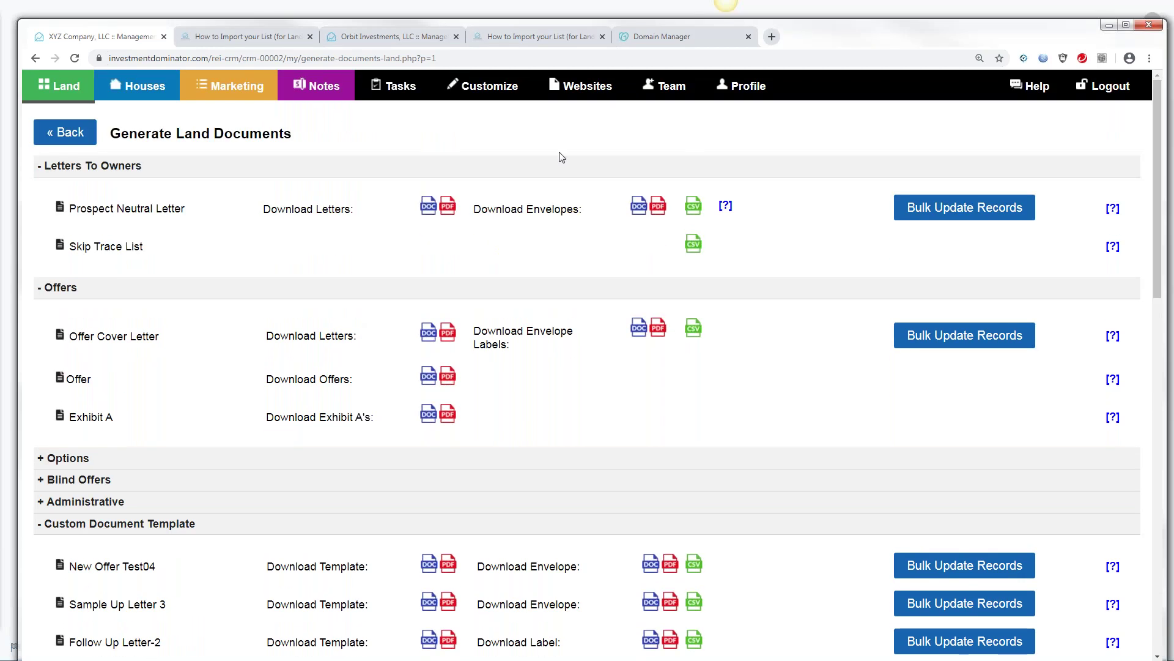
{"action": "left_click", "coordinate": [488, 89]}
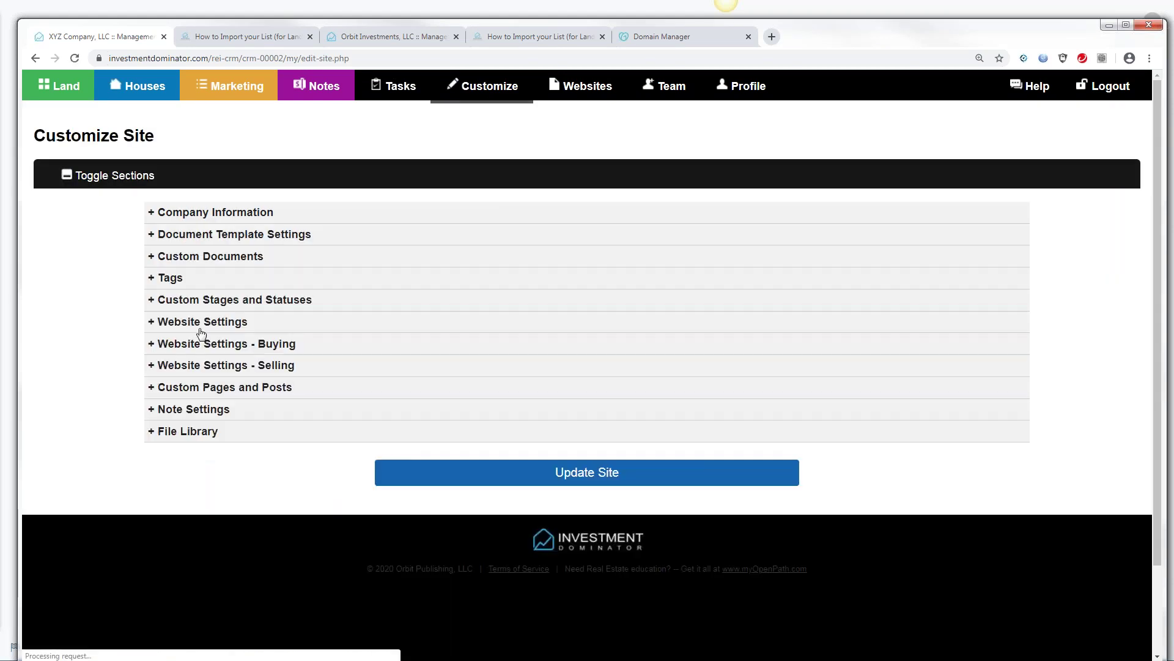
{"action": "left_click", "coordinate": [154, 260]}
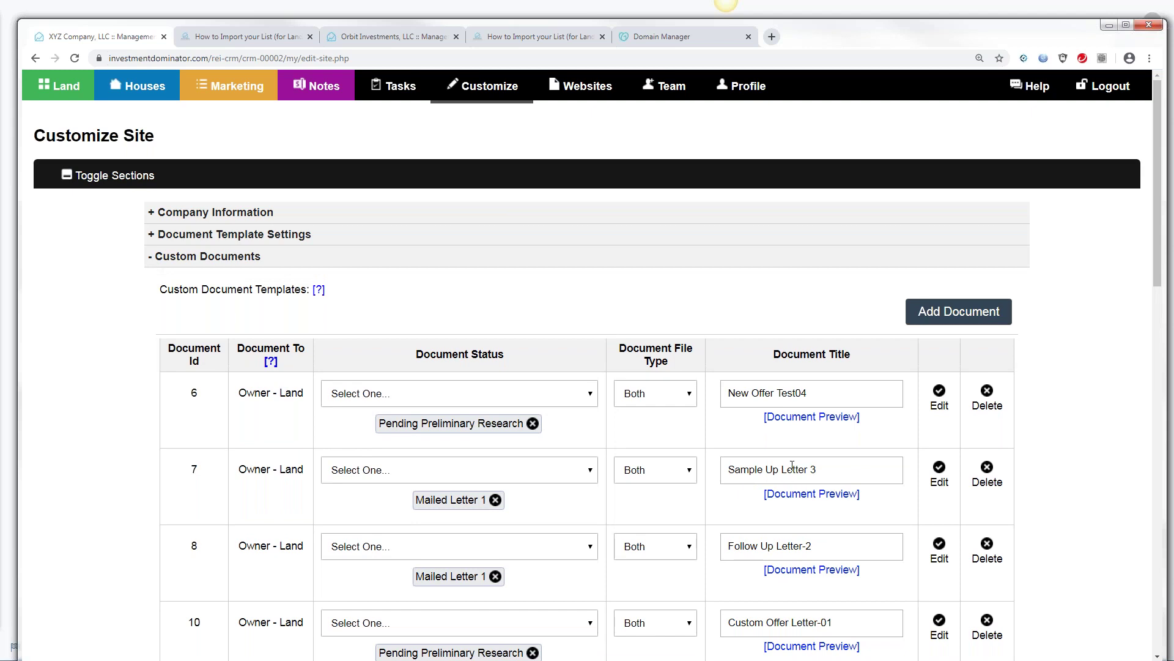
{"action": "left_click_drag", "start_coordinate": [1157, 254], "coordinate": [1172, 306]}
{"action": "scroll", "coordinate": [1171, 306], "scroll_direction": "down", "scroll_amount": 1}
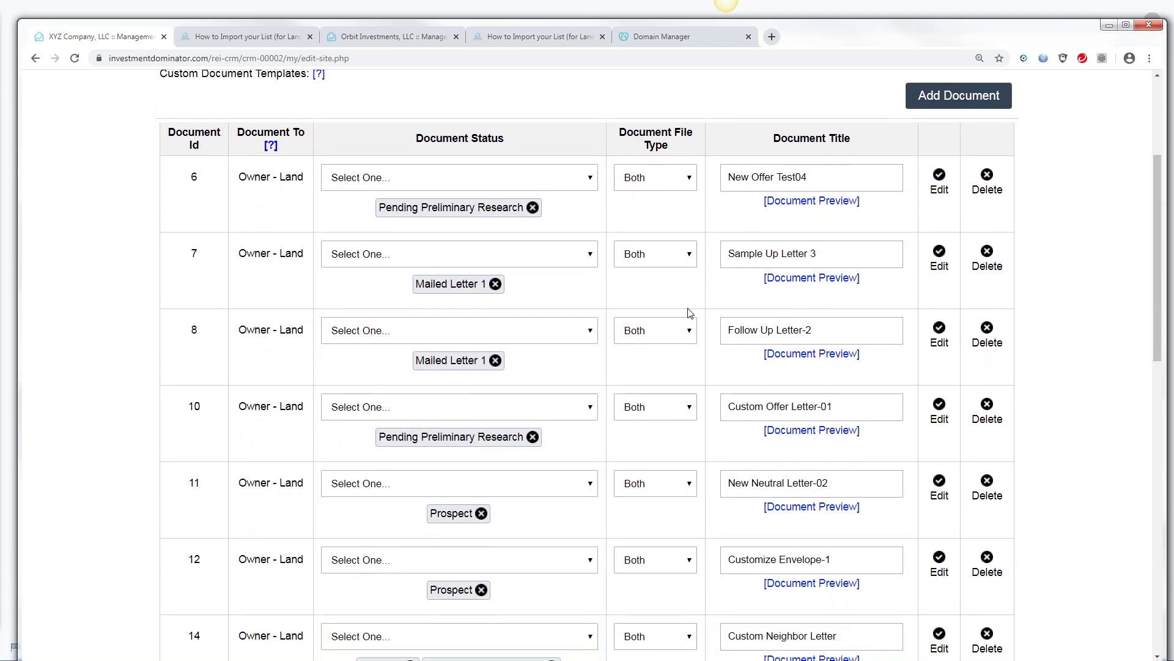
{"action": "left_click", "coordinate": [940, 418]}
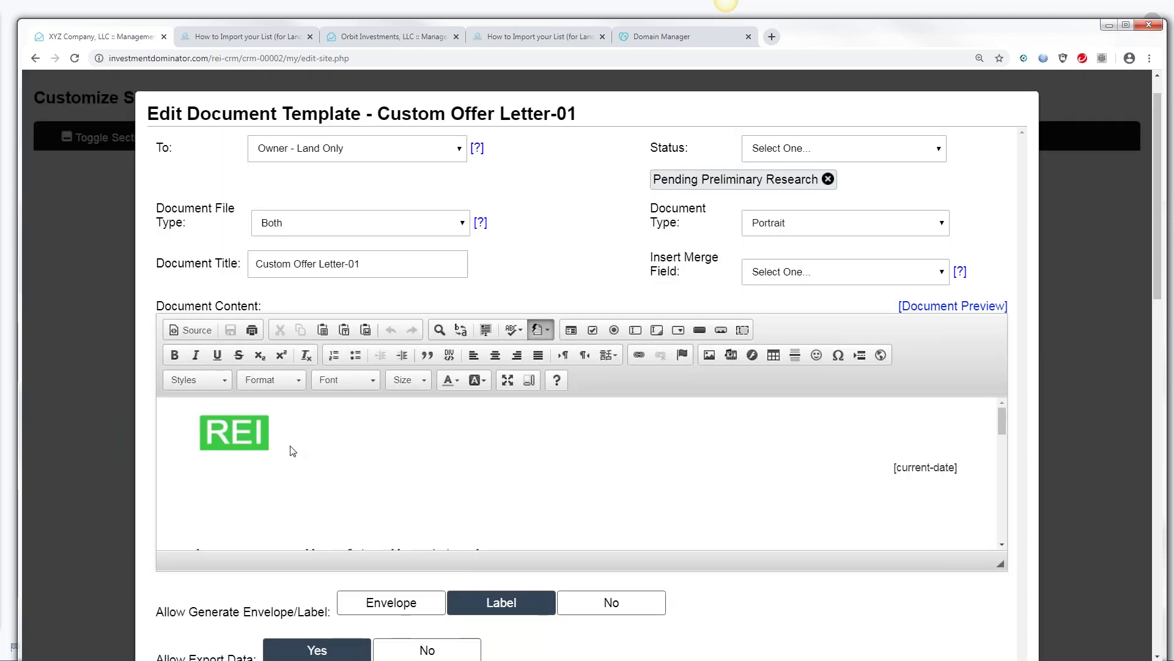
{"action": "double_click", "coordinate": [281, 438]}
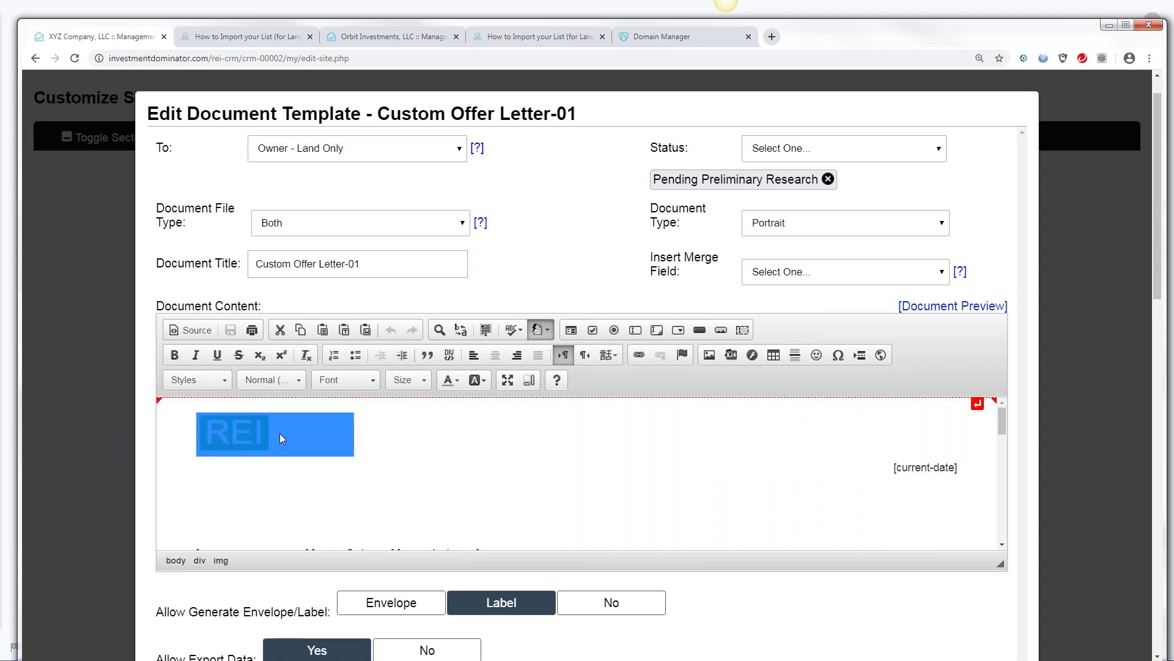
{"action": "key", "text": "Delete"}
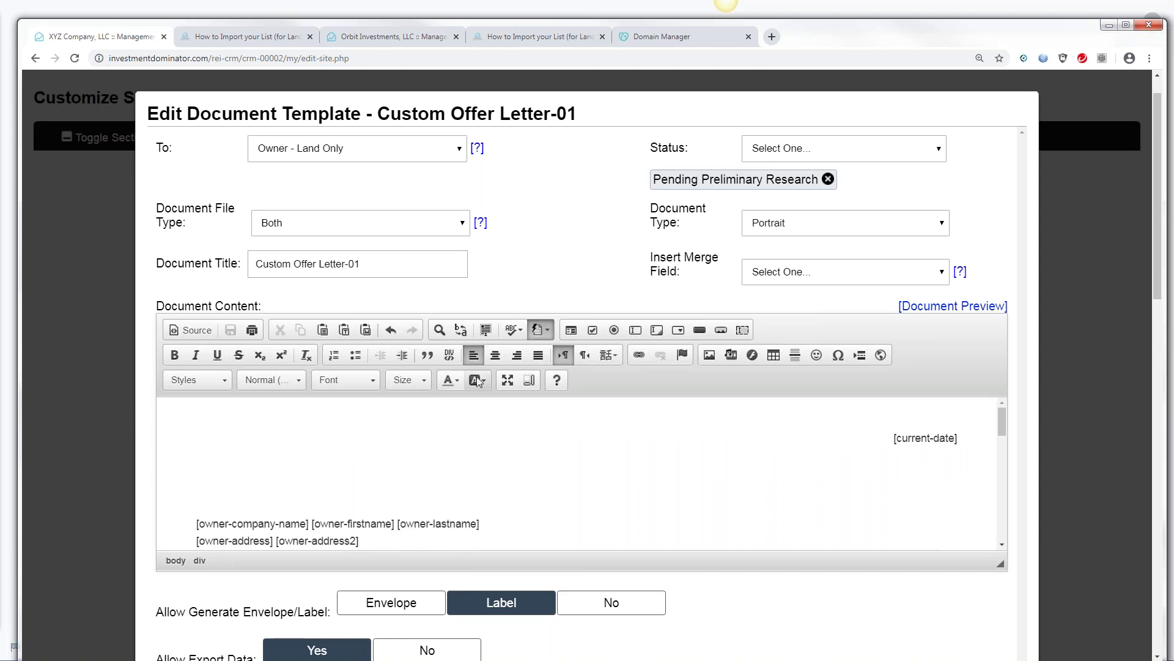
- Start inserting an image in the letter and upload 1.2.png from the Image Files folder to the server
{"action": "left_click", "coordinate": [709, 356]}
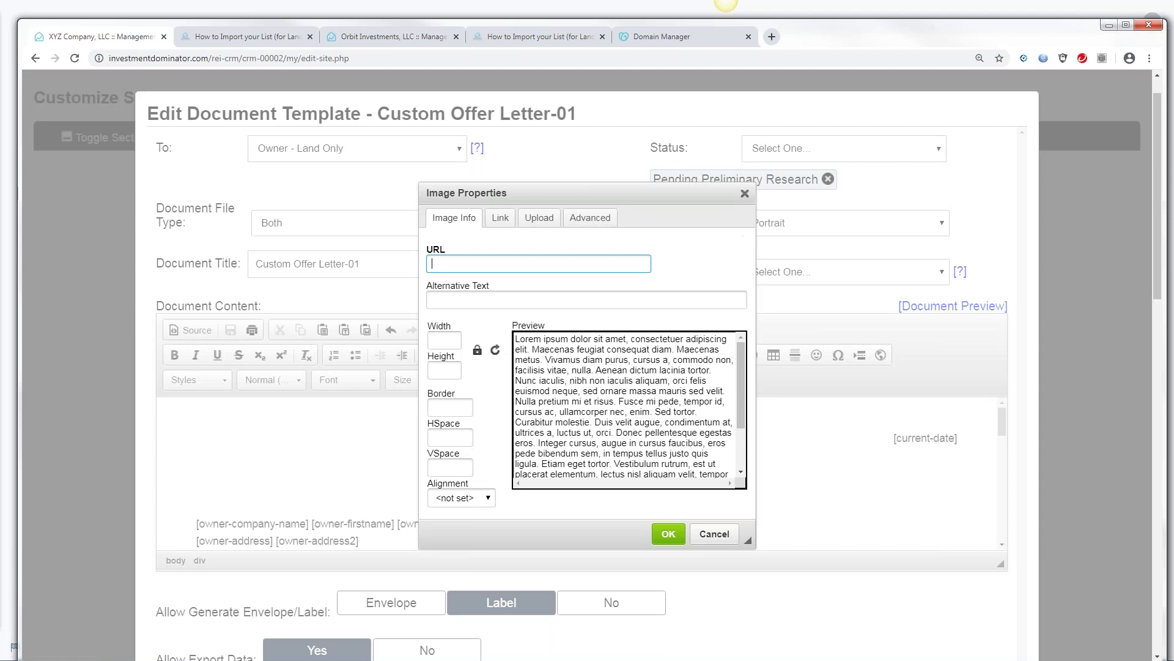
{"action": "left_click", "coordinate": [538, 220]}
{"action": "left_click", "coordinate": [461, 264]}
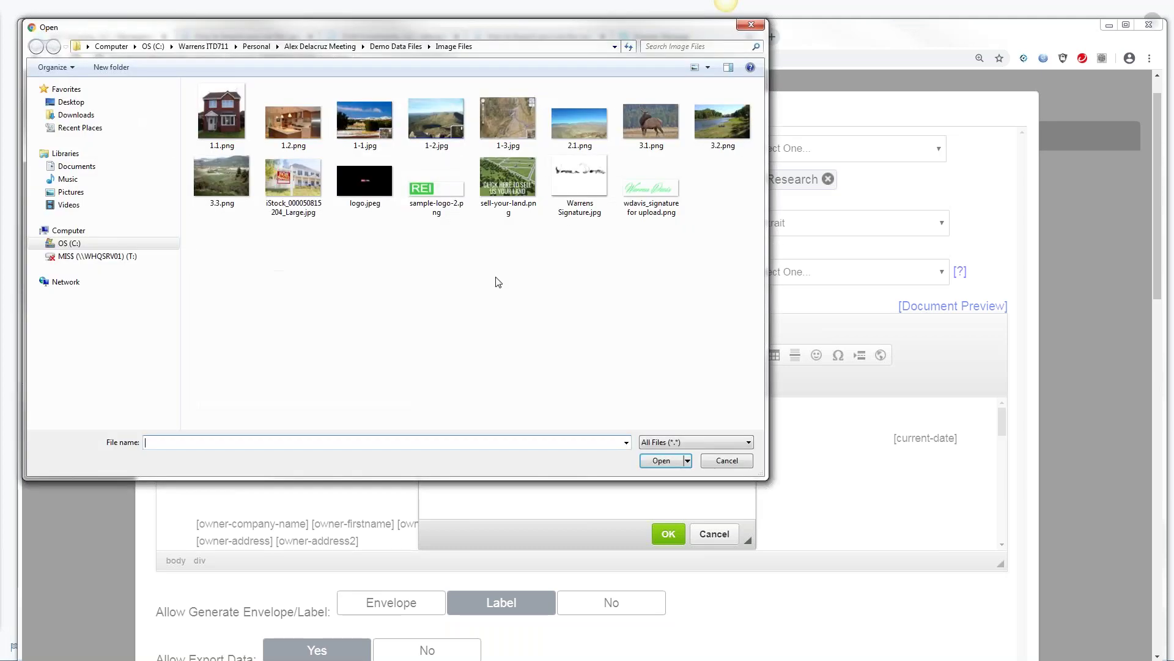
{"action": "double_click", "coordinate": [290, 129]}
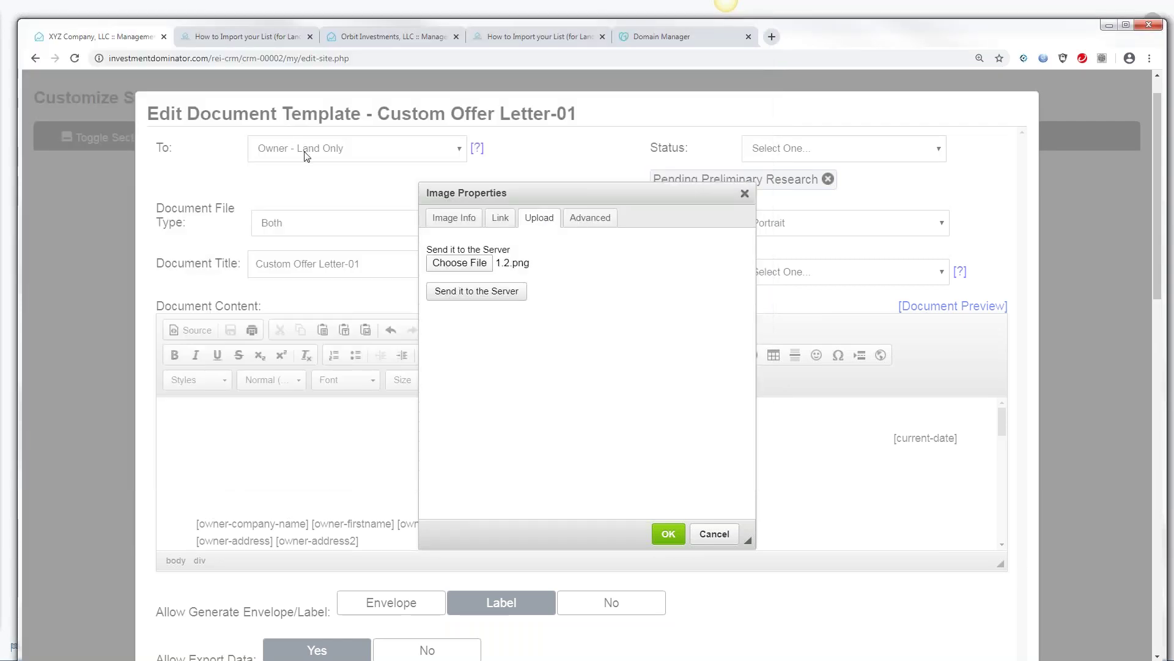
{"action": "left_click", "coordinate": [481, 292]}
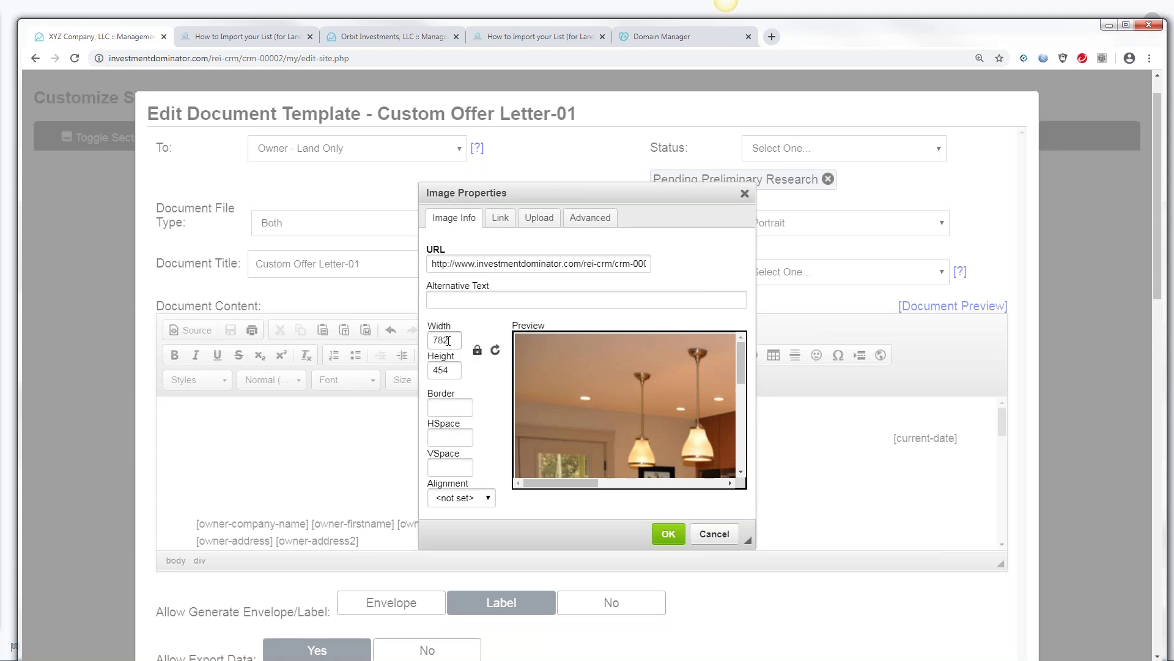
- Set the kitchen image's width to 282 with proportions locked and insert it above the date in the letter
{"action": "left_click_drag", "start_coordinate": [440, 337], "coordinate": [443, 341]}
{"action": "key", "text": "BackSpace"}
{"action": "type", "text": "3"}
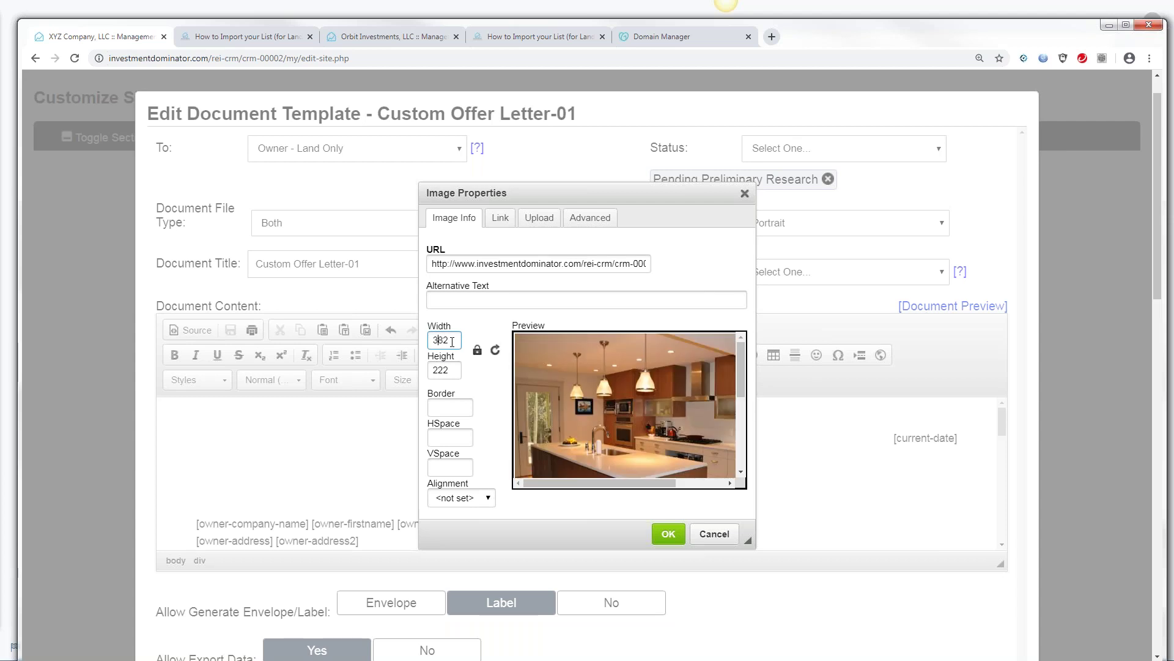
{"action": "key", "text": "BackSpace"}
{"action": "type", "text": "2"}
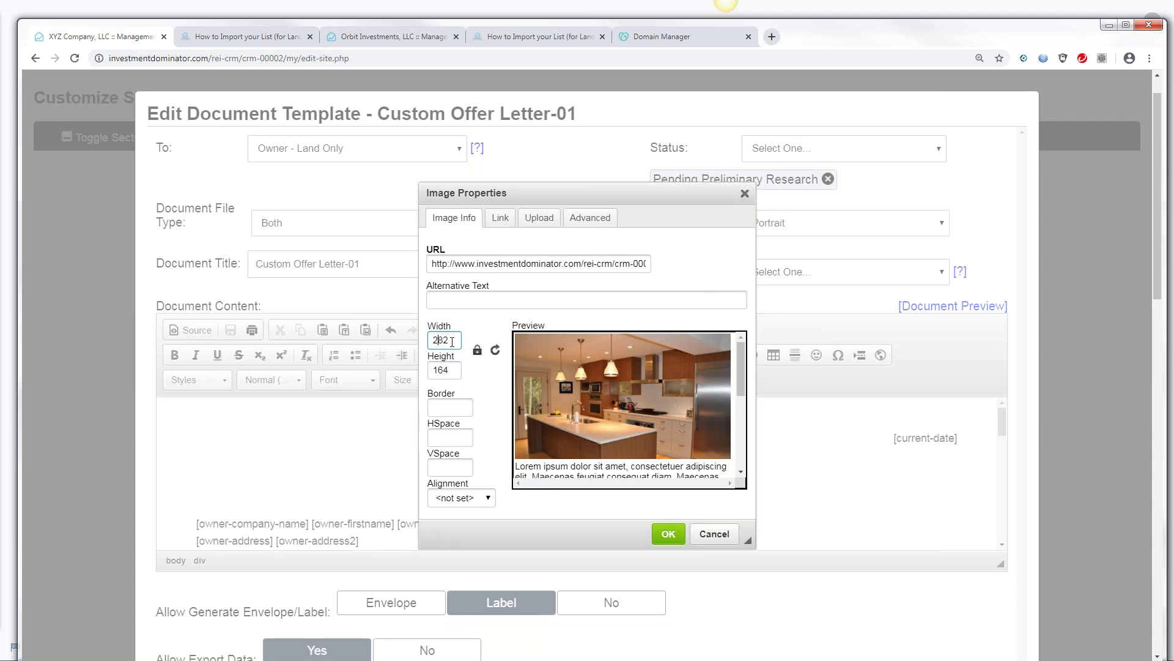
{"action": "left_click", "coordinate": [668, 534]}
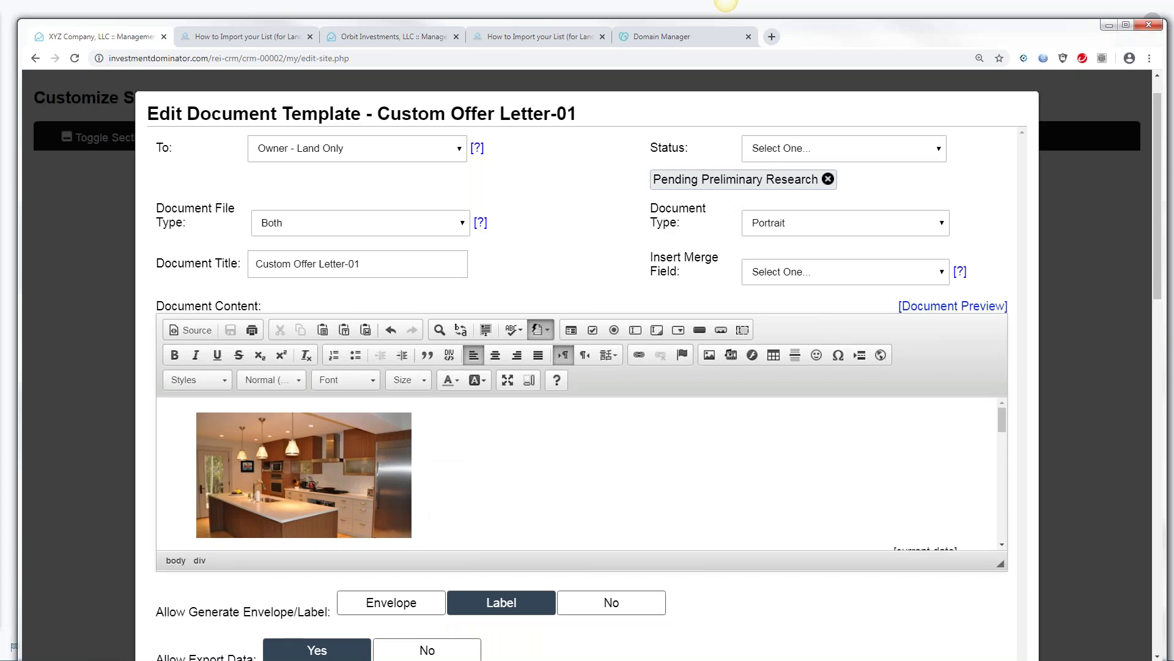
- Check the image placement in the Custom Offer Letter-01 content and save the updated template
{"action": "mouse_move", "coordinate": [984, 427]}
{"action": "mouse_move", "coordinate": [1001, 425]}
{"action": "left_mouse_down"}
{"action": "mouse_move", "coordinate": [1012, 456]}
{"action": "mouse_move", "coordinate": [996, 416]}
{"action": "left_mouse_up"}
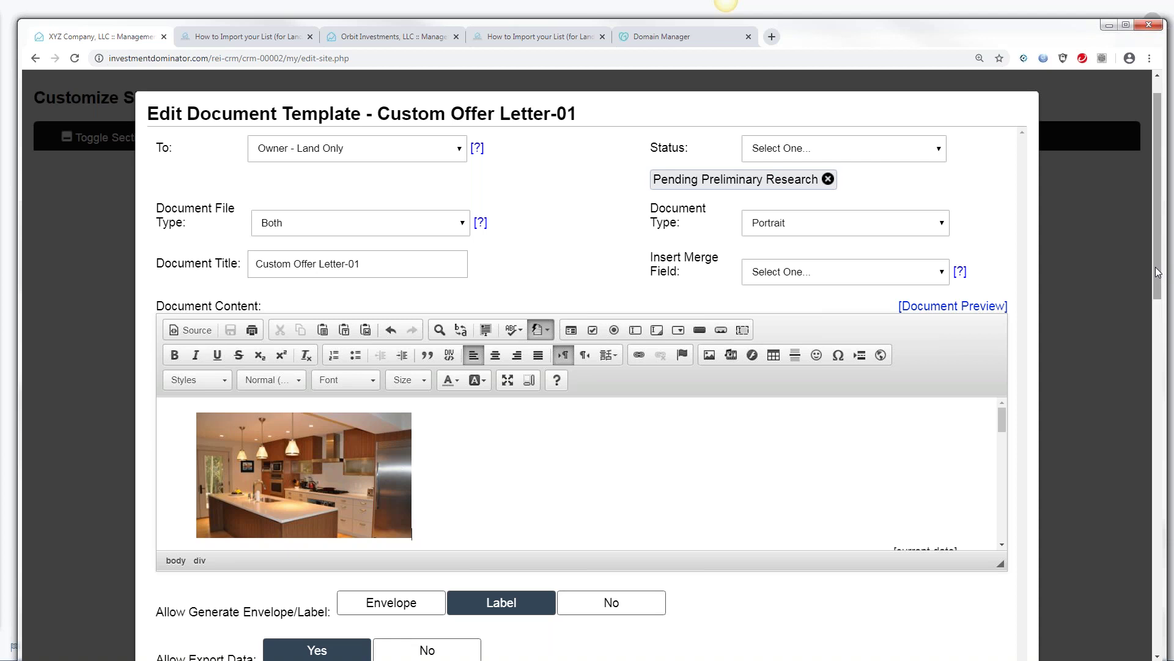
{"action": "left_click_drag", "start_coordinate": [1159, 271], "coordinate": [1160, 291]}
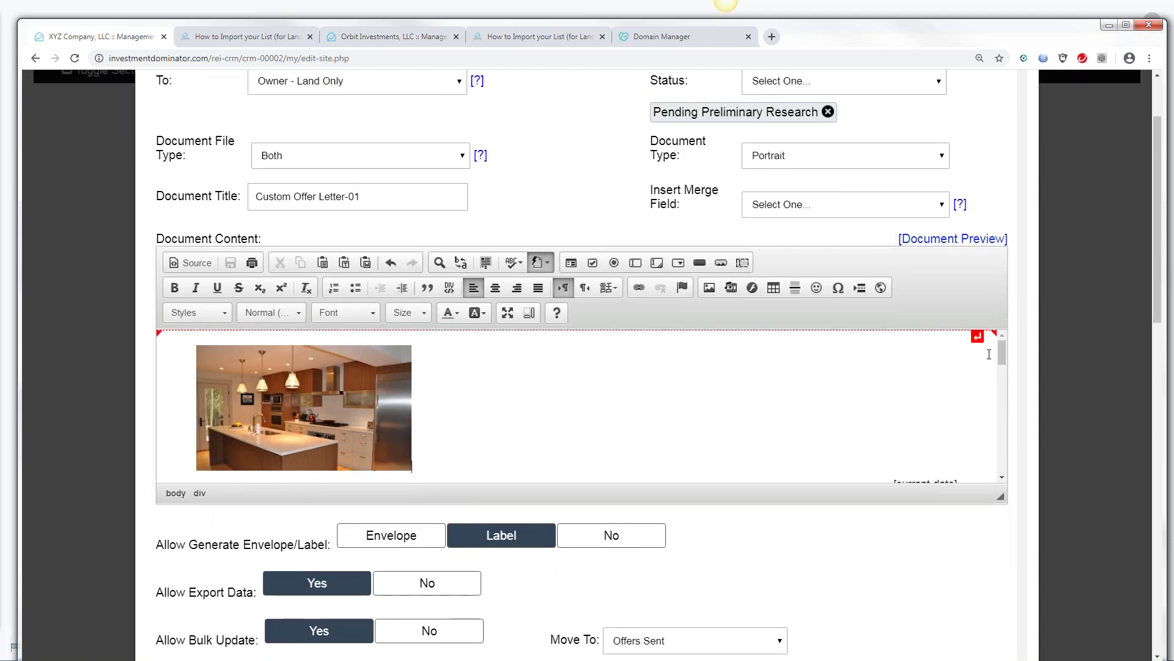
{"action": "scroll", "coordinate": [1000, 362], "scroll_direction": "down", "scroll_amount": 2}
{"action": "scroll", "coordinate": [1003, 372], "scroll_direction": "up", "scroll_amount": 3}
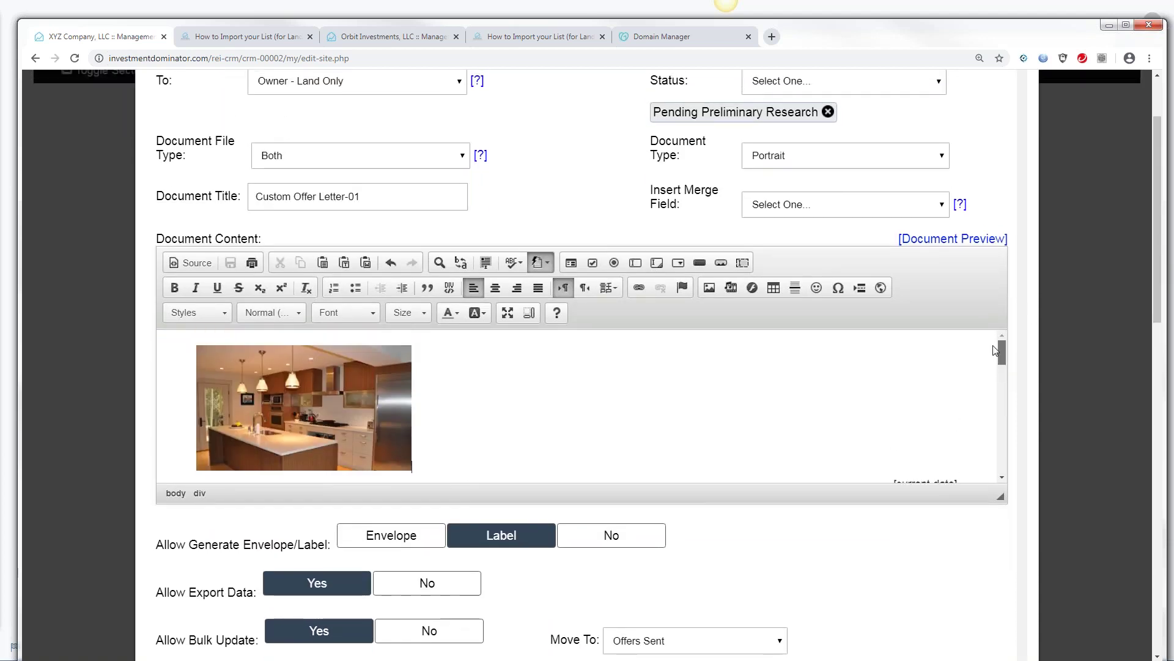
{"action": "left_click_drag", "start_coordinate": [1159, 293], "coordinate": [1173, 377]}
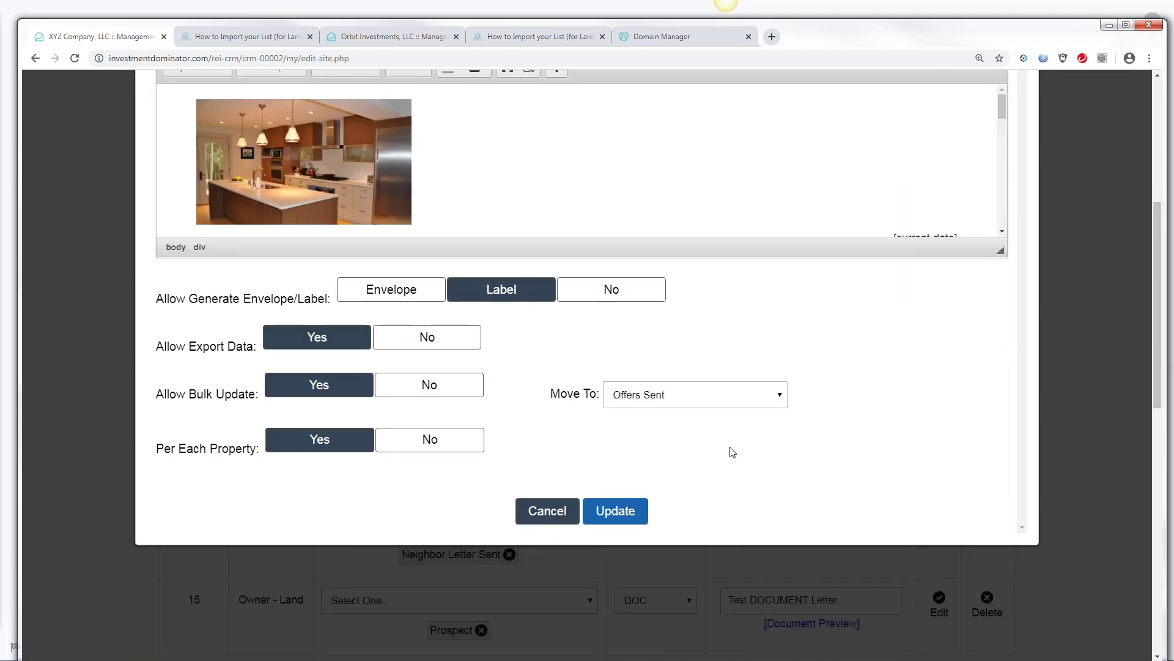
{"action": "left_click", "coordinate": [616, 512]}
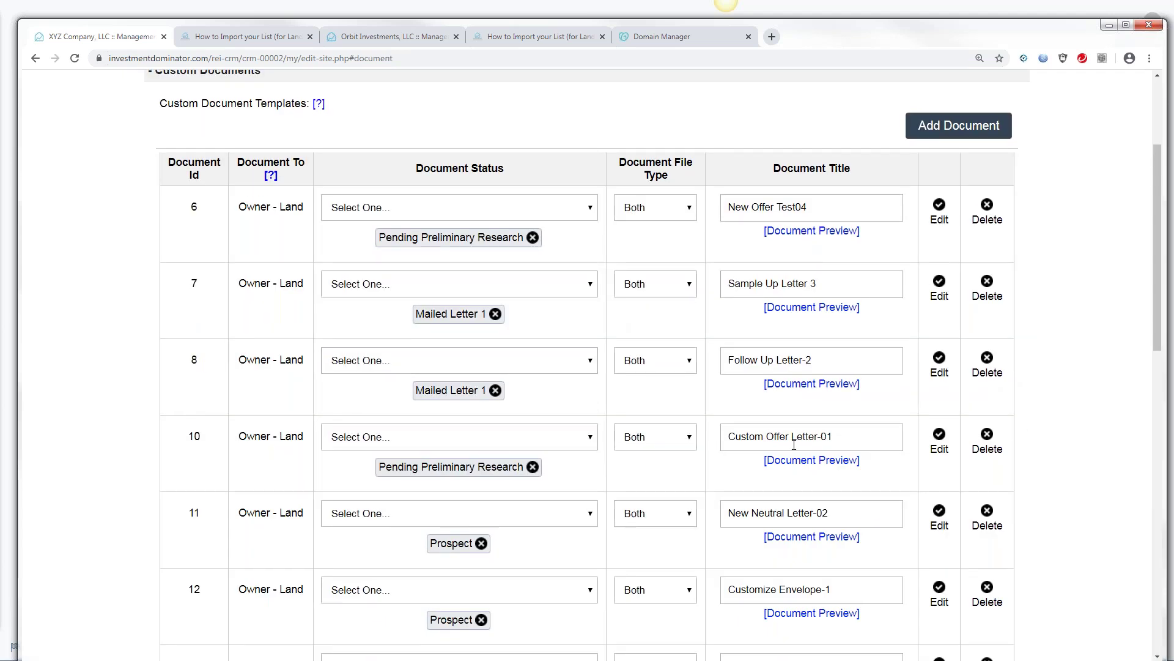
- Preview the Custom Offer Letter-01 document to check the kitchen image, and return to the Customize Site page
{"action": "left_click", "coordinate": [807, 462]}
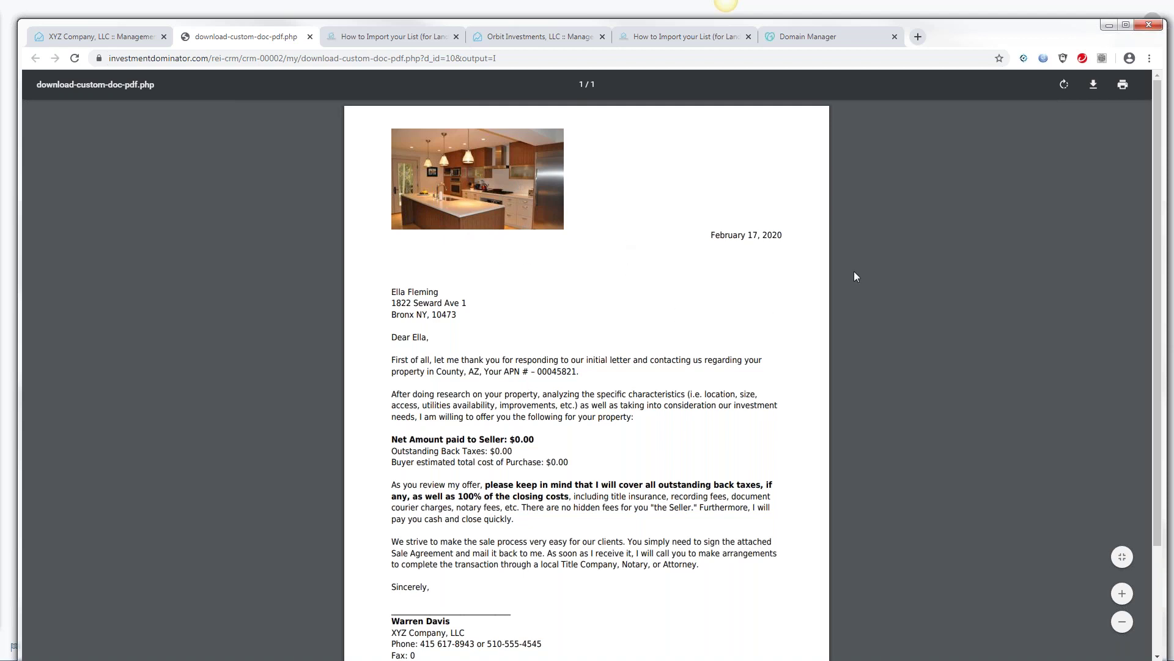
{"action": "mouse_move", "coordinate": [1157, 239]}
{"action": "left_mouse_down"}
{"action": "mouse_move", "coordinate": [1158, 275]}
{"action": "mouse_move", "coordinate": [1136, 229]}
{"action": "left_mouse_up"}
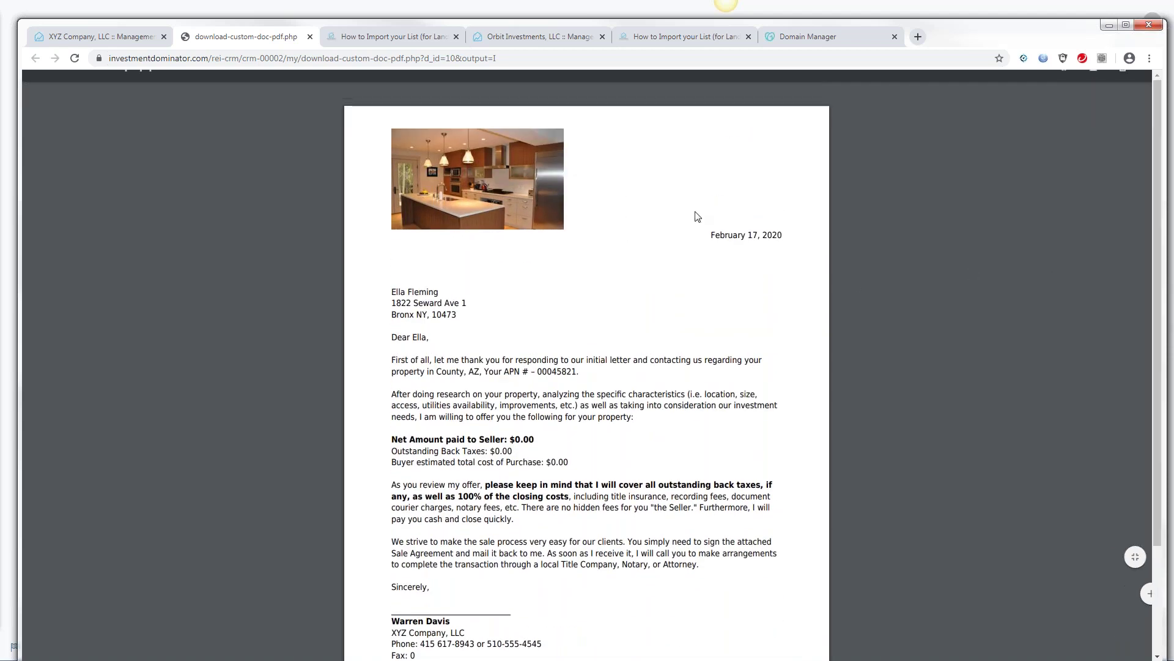
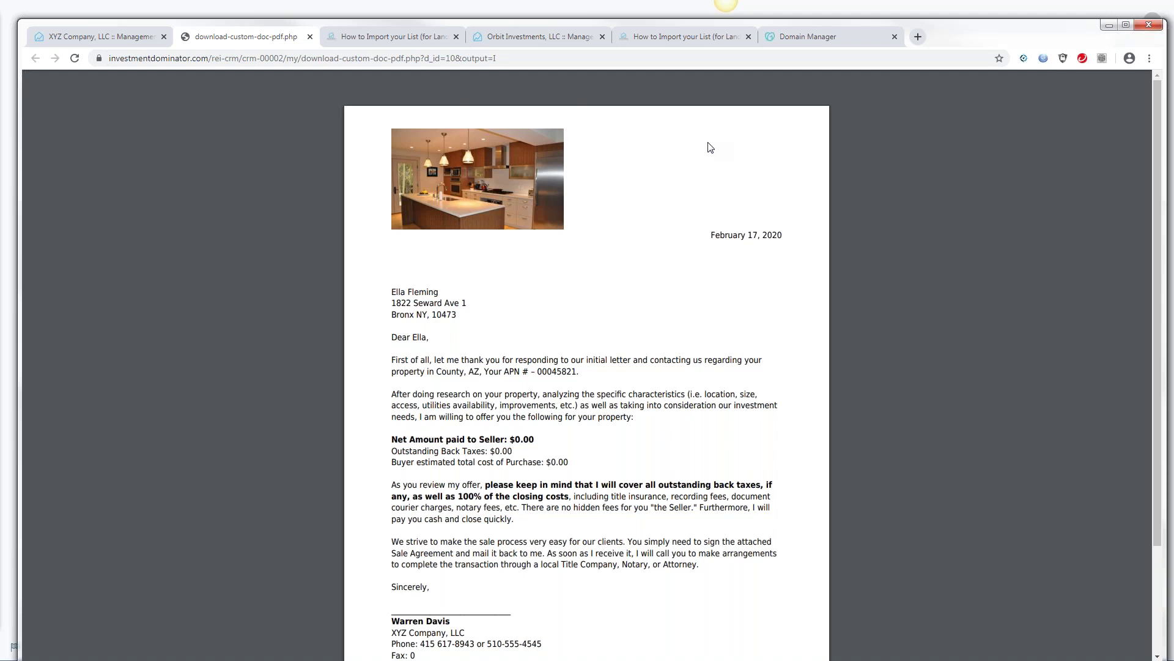
{"action": "mouse_move", "coordinate": [328, 119]}
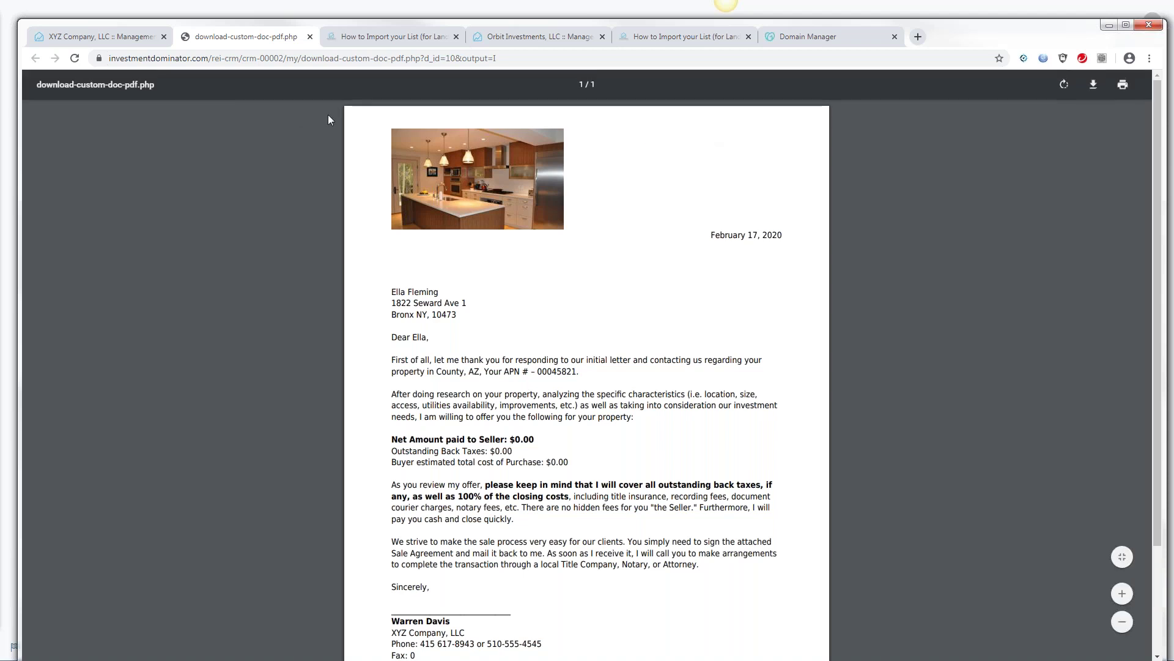
{"action": "left_click", "coordinate": [120, 40]}
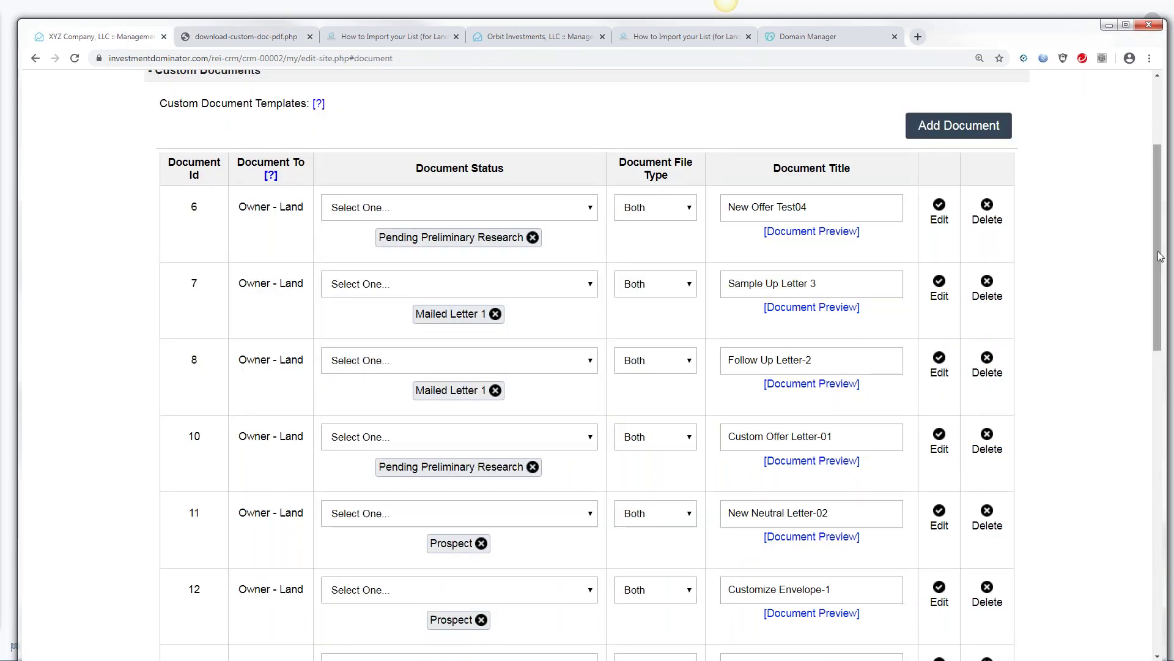
- Start a new custom document template addressed to Owner - Land Only
{"action": "scroll", "coordinate": [1171, 258], "scroll_direction": "up", "scroll_amount": 3}
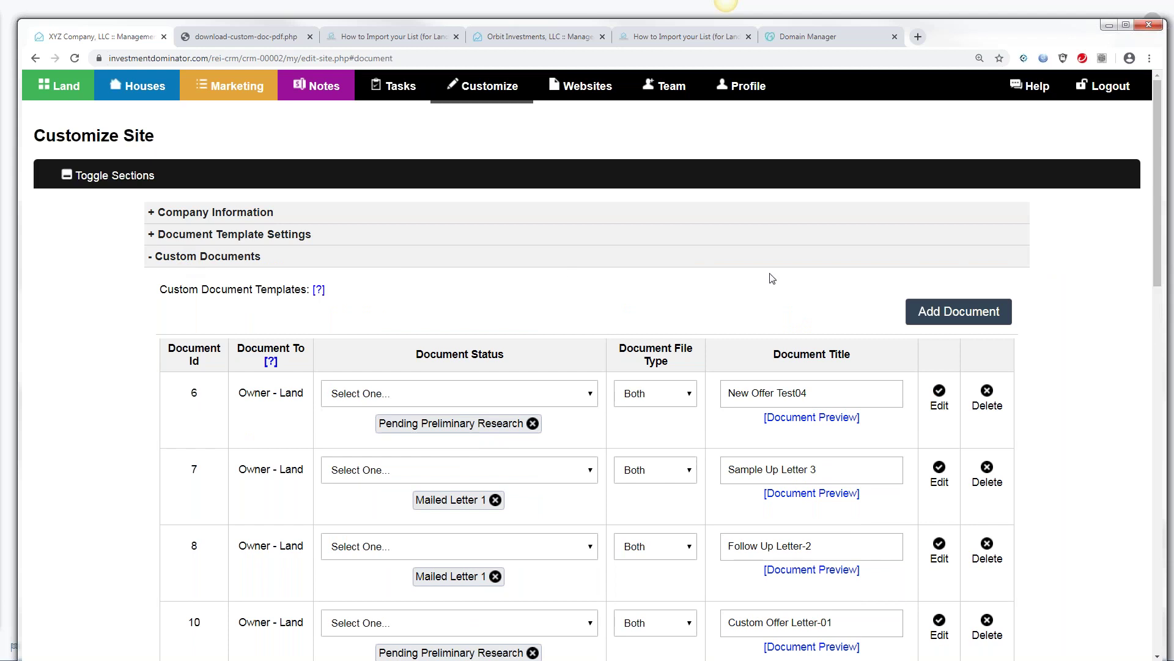
{"action": "left_click", "coordinate": [971, 314]}
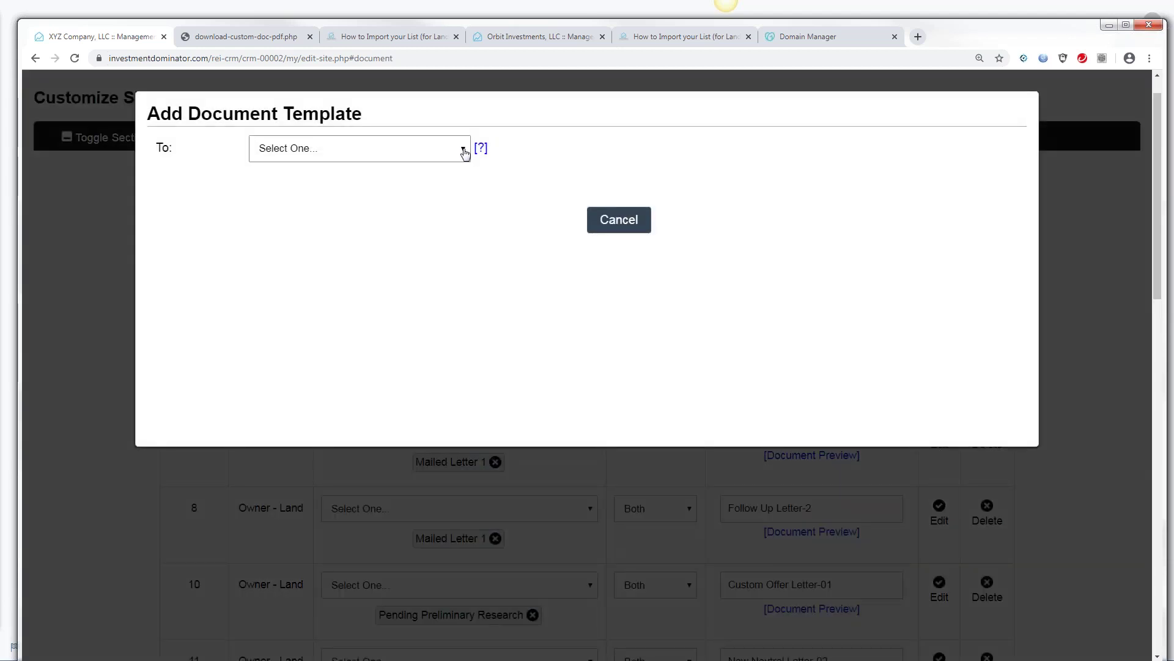
{"action": "left_click", "coordinate": [465, 150]}
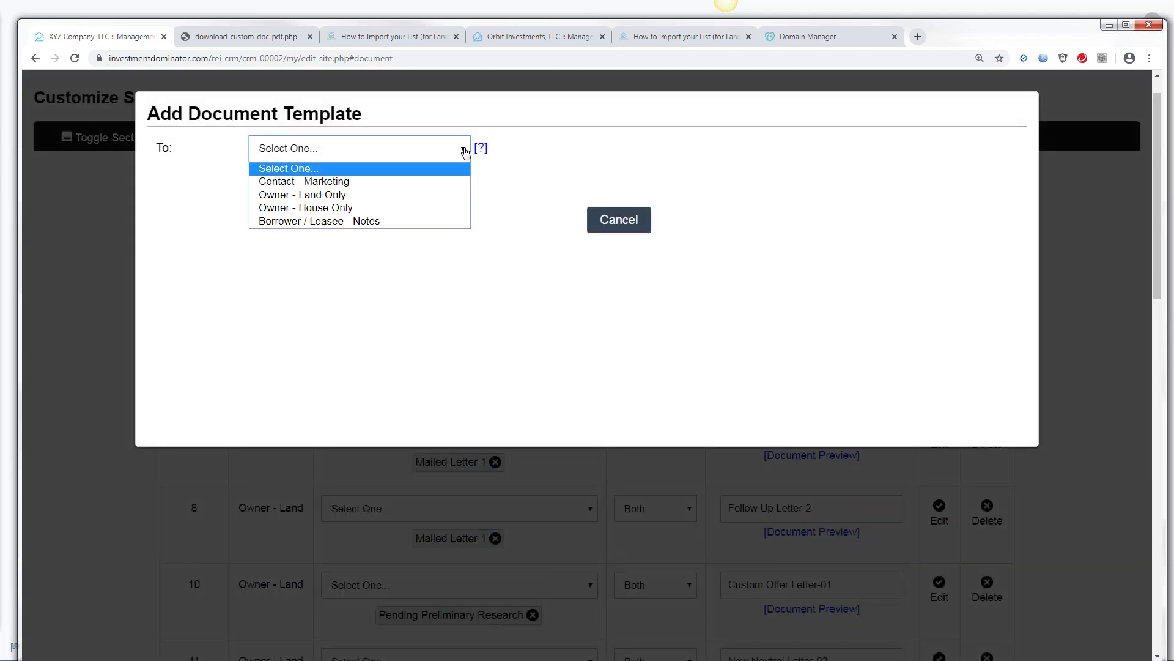
{"action": "left_click", "coordinate": [312, 195]}
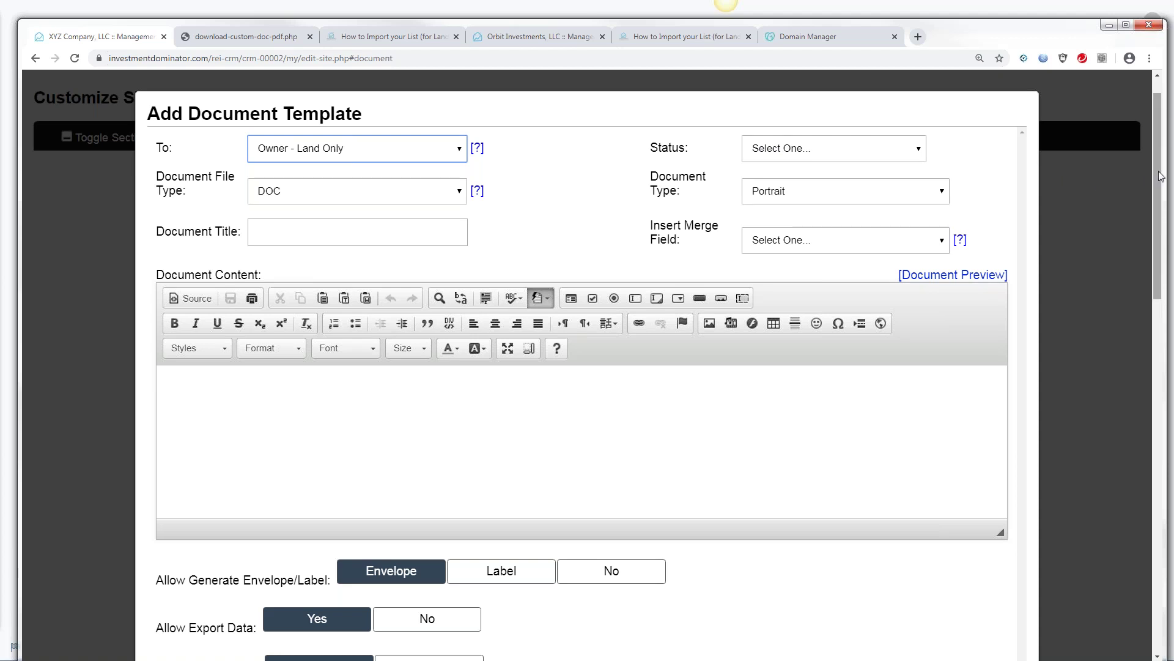
{"action": "scroll", "coordinate": [1150, 171], "scroll_direction": "up", "scroll_amount": 1}
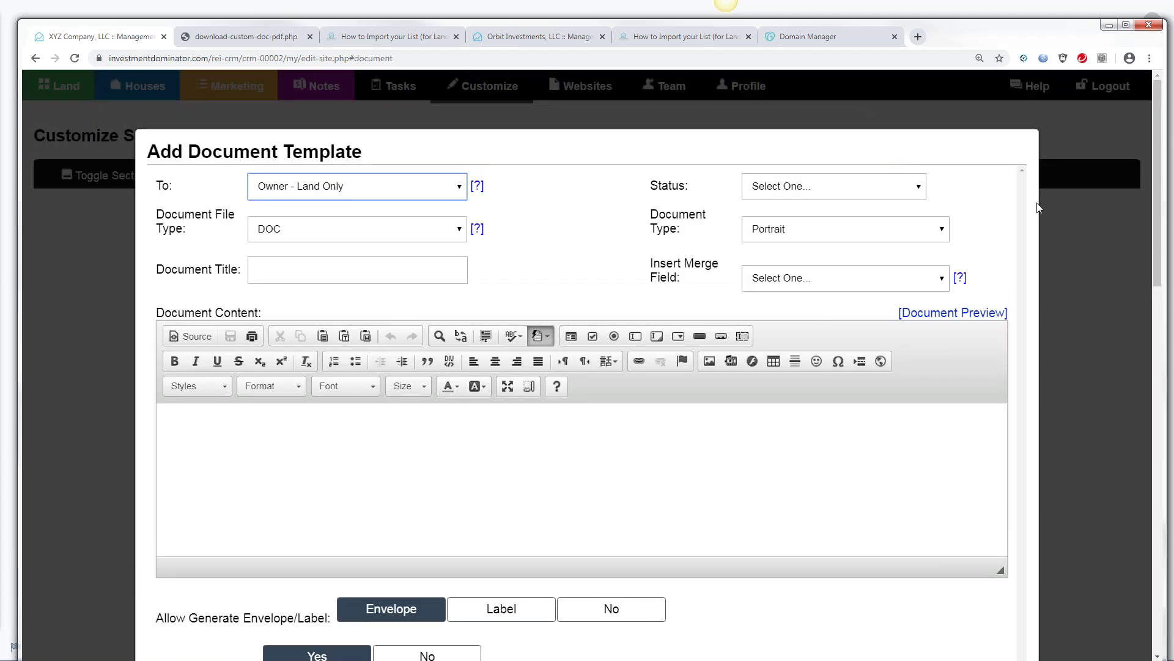
- Review the new template's envelope/label, export, bulk update and per-property options, and close it without adding the template
{"action": "scroll", "coordinate": [1156, 162], "scroll_direction": "down", "scroll_amount": 1}
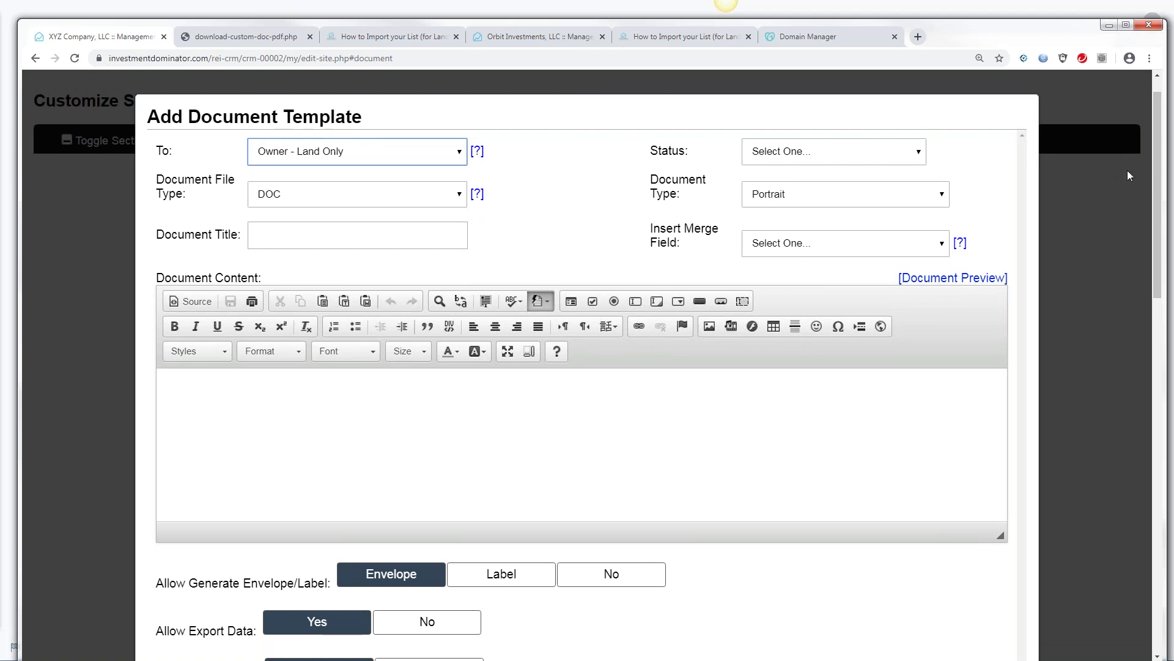
{"action": "scroll", "coordinate": [1158, 184], "scroll_direction": "down", "scroll_amount": 5}
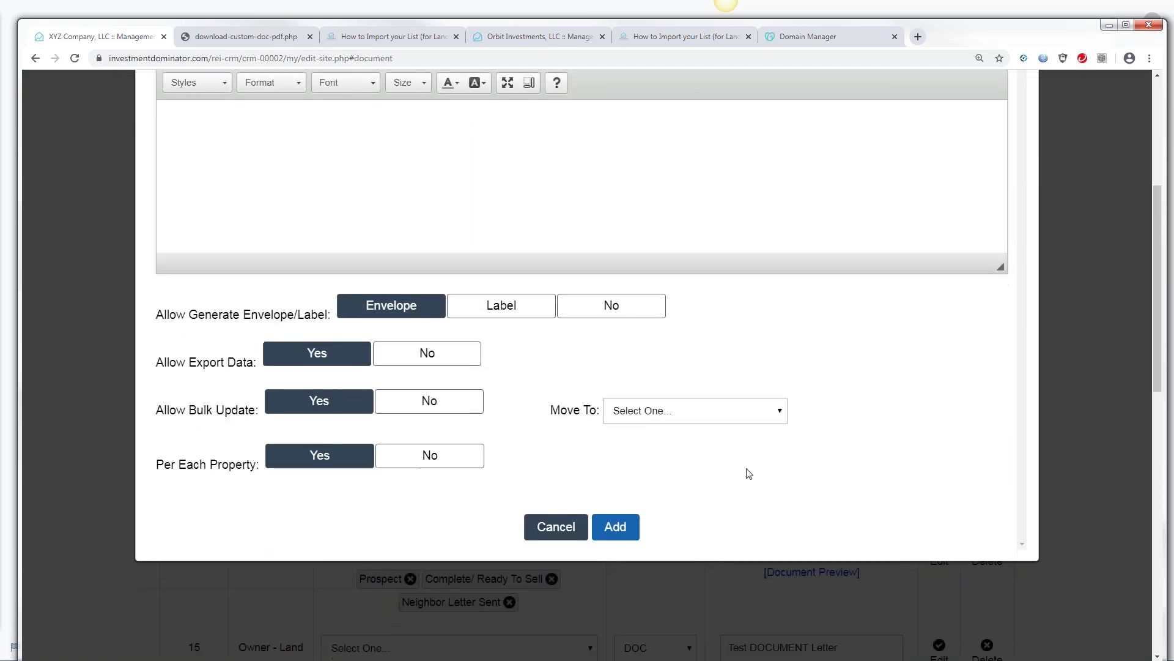
{"action": "left_click", "coordinate": [557, 529]}
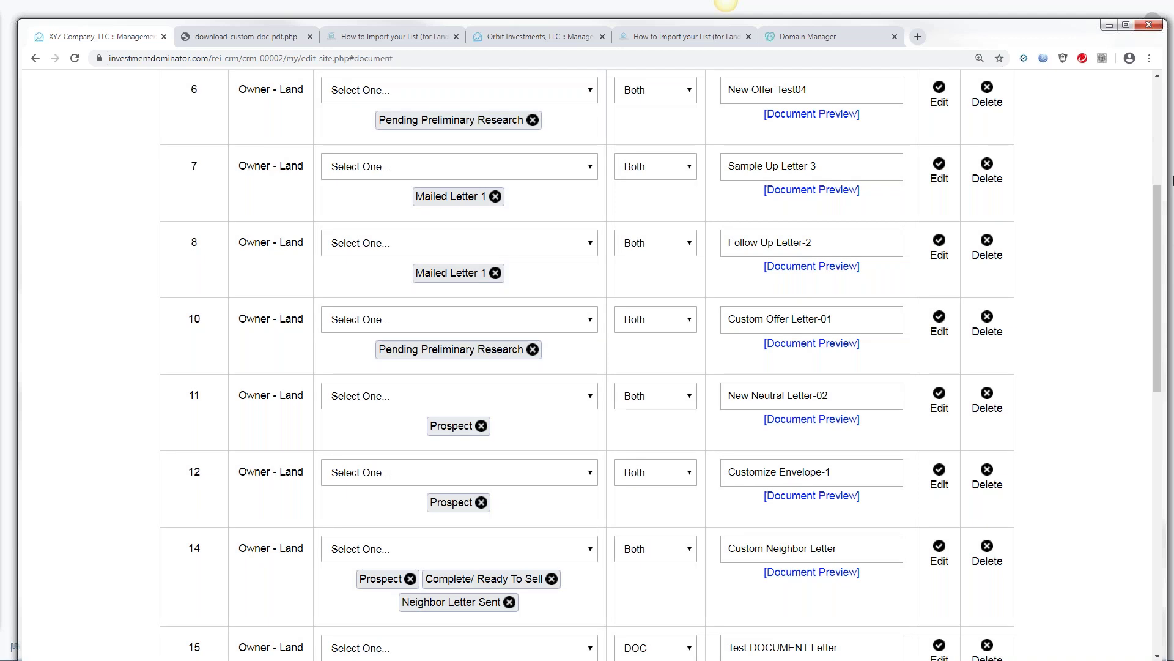
- Open the Support Center and search the user guide for "Custom Documents"
{"action": "scroll", "coordinate": [1158, 184], "scroll_direction": "up", "scroll_amount": 5}
{"action": "left_click", "coordinate": [1015, 92]}
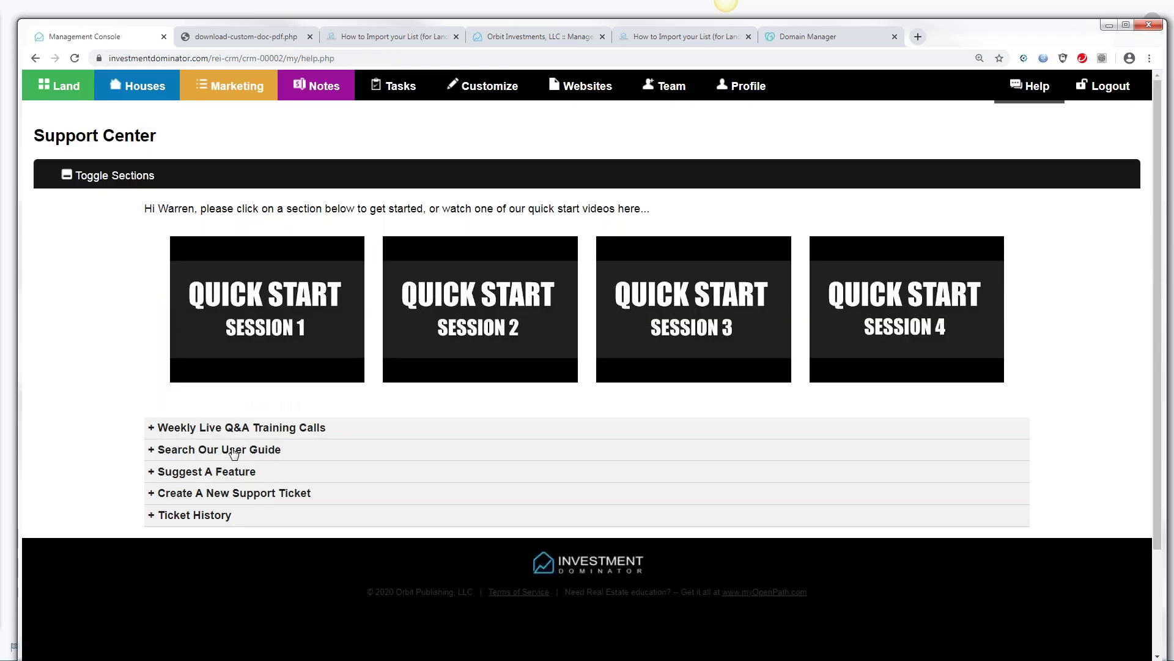
{"action": "left_click", "coordinate": [223, 456]}
{"action": "left_click", "coordinate": [199, 578]}
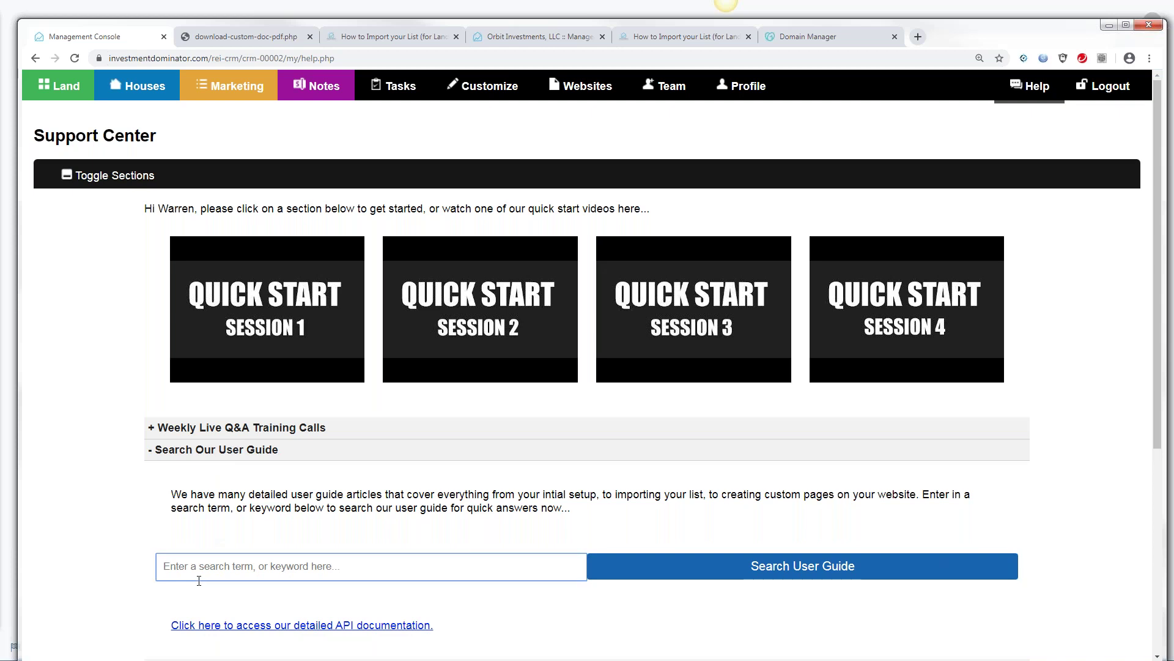
{"action": "type", "text": "Custom "}
{"action": "type", "text": "Dos"}
{"action": "type", "text": "cuments"}
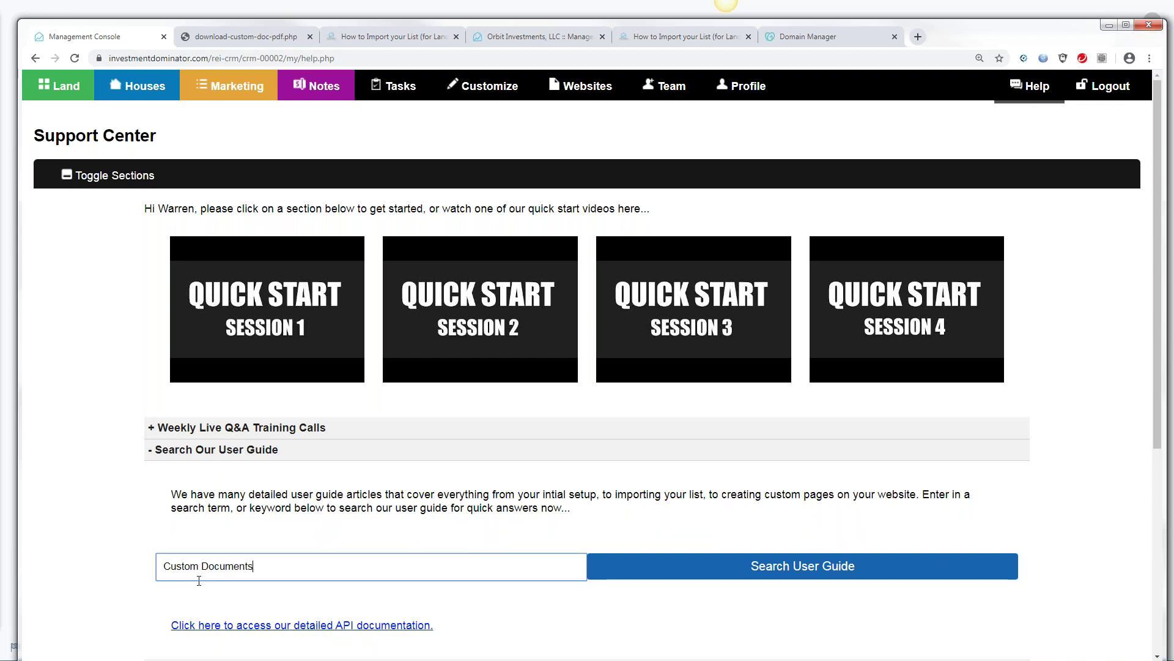
{"action": "left_click", "coordinate": [753, 566]}
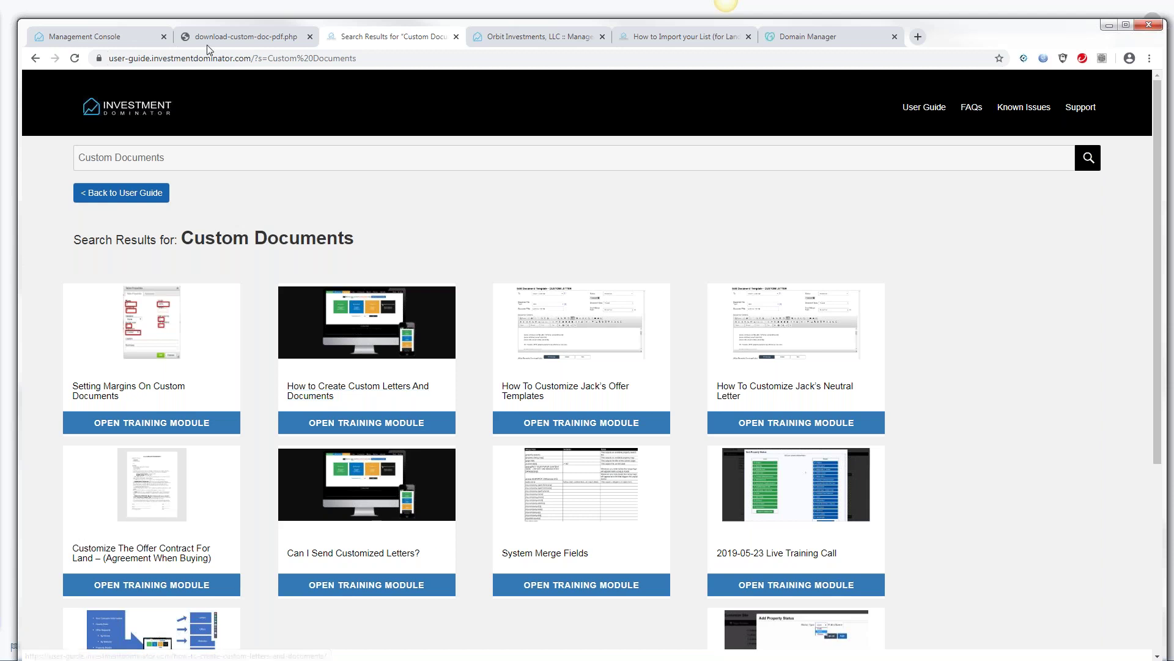
- Return to the Customize Site page in the management console and browse the Custom Documents template list
{"action": "left_click", "coordinate": [102, 39]}
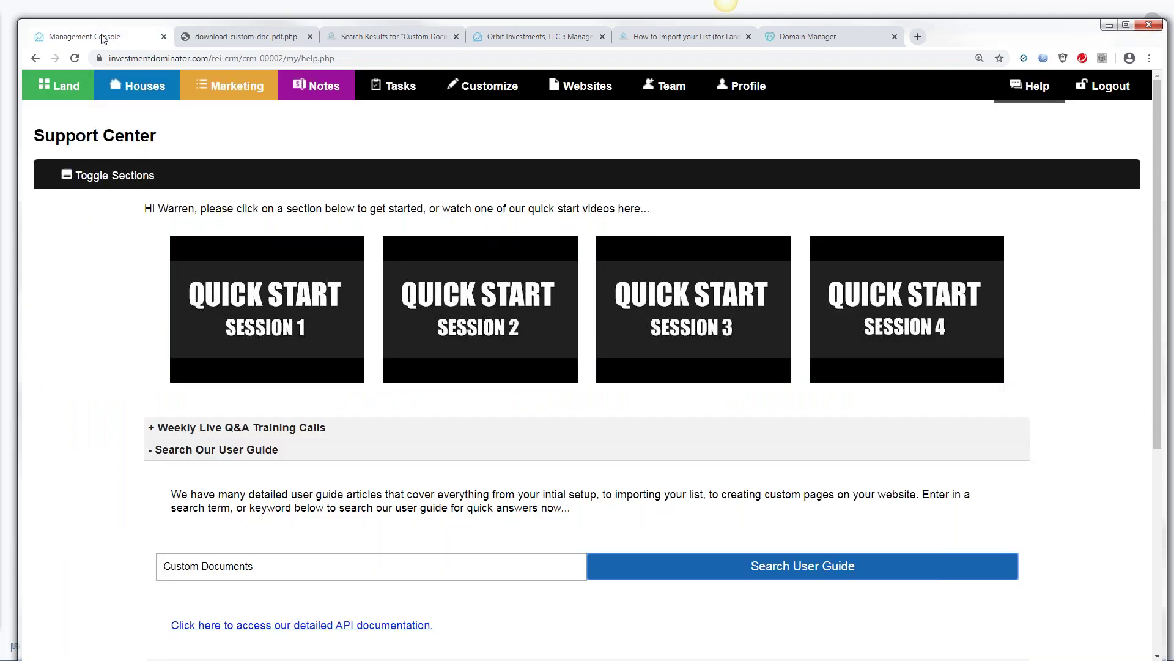
{"action": "left_click", "coordinate": [500, 90]}
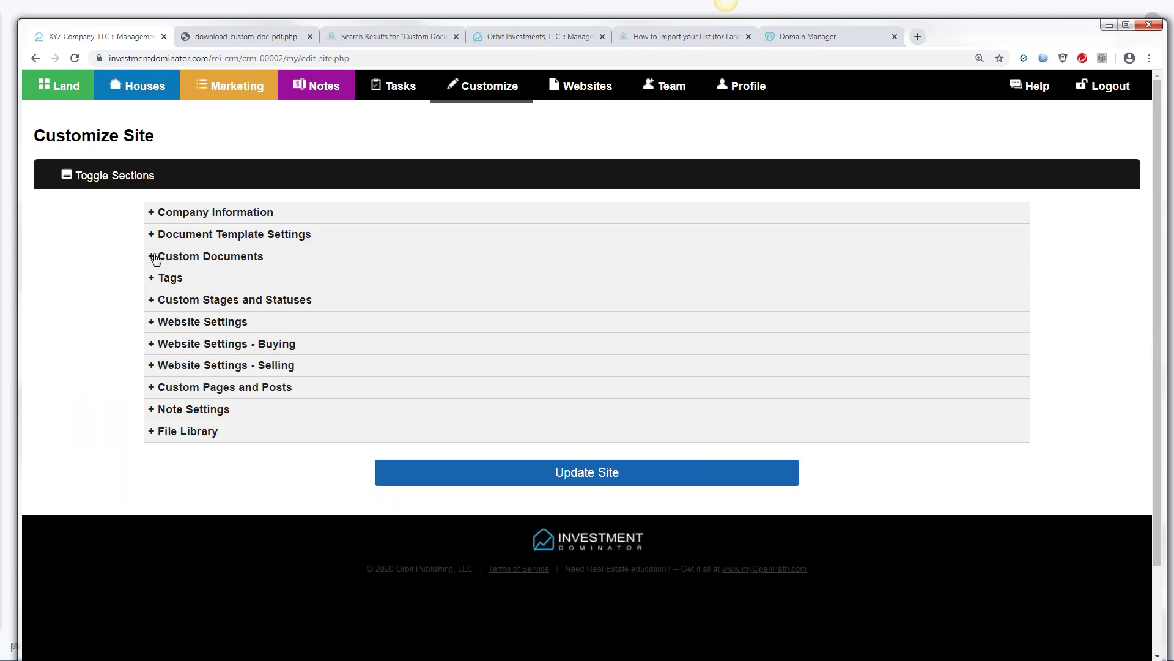
{"action": "left_click", "coordinate": [154, 257]}
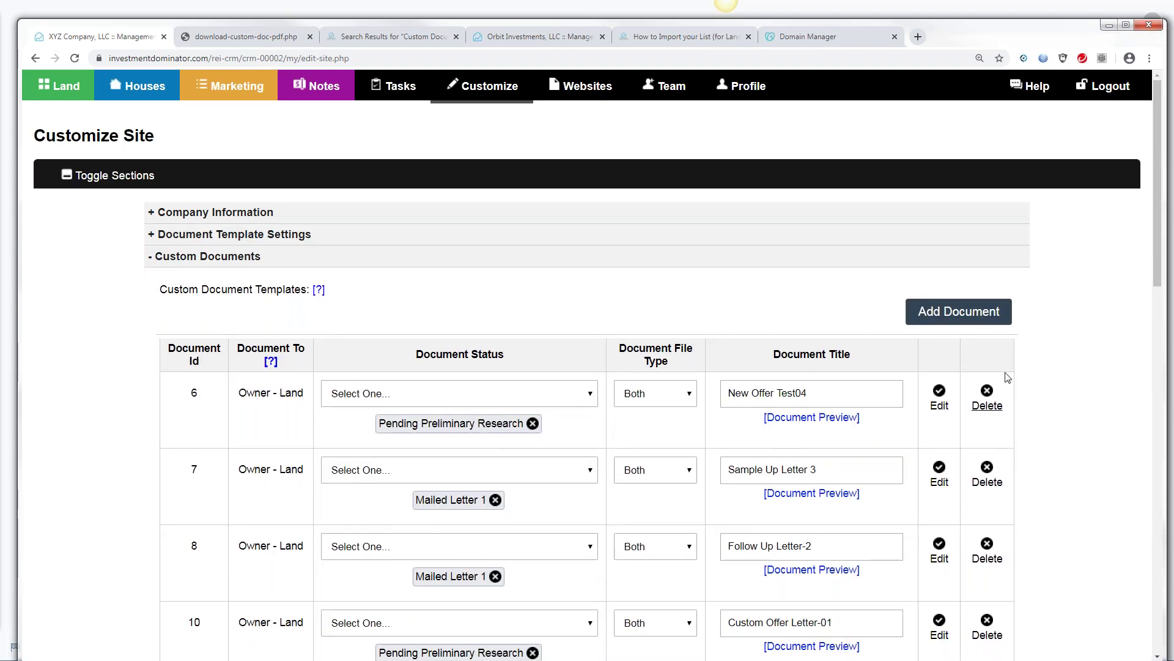
{"action": "scroll", "coordinate": [965, 345], "scroll_direction": "down", "scroll_amount": 4}
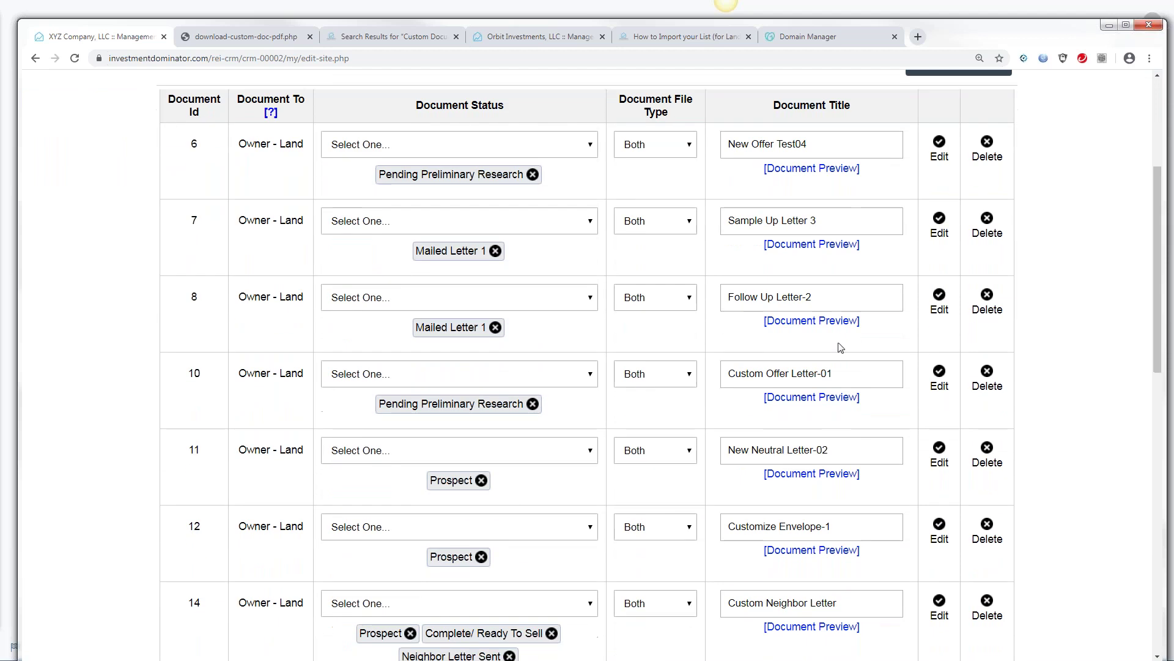